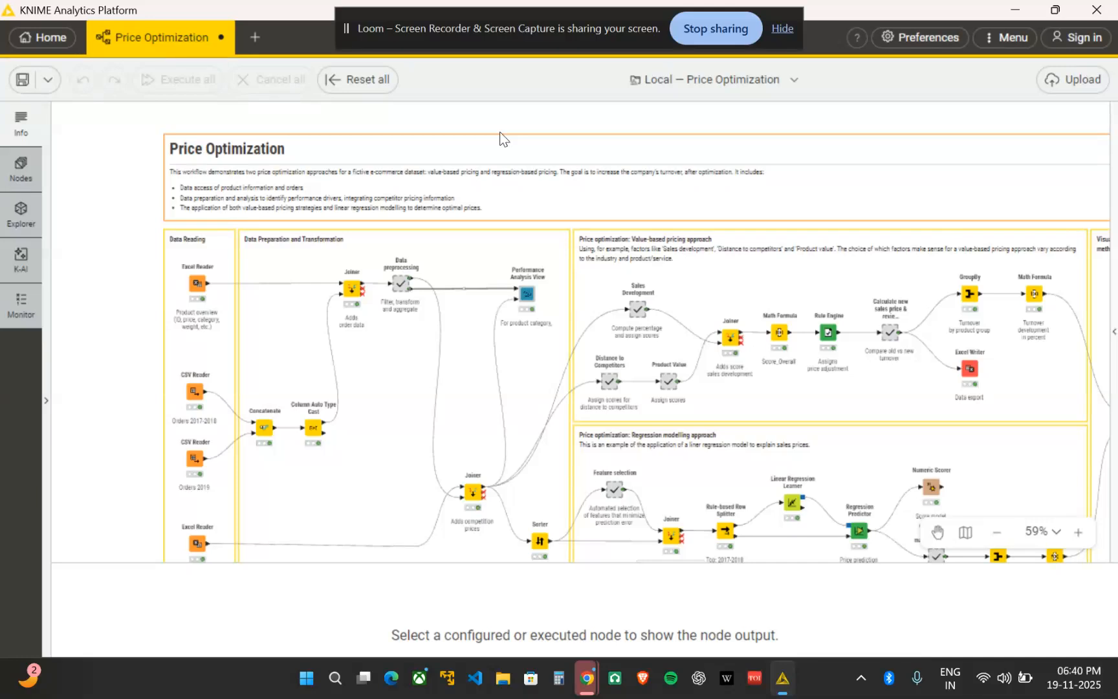
# Examine the overall Price Optimization workflow and select its Data Preparation and Transformation section.
pyautogui.hscroll(3, 758, 256)
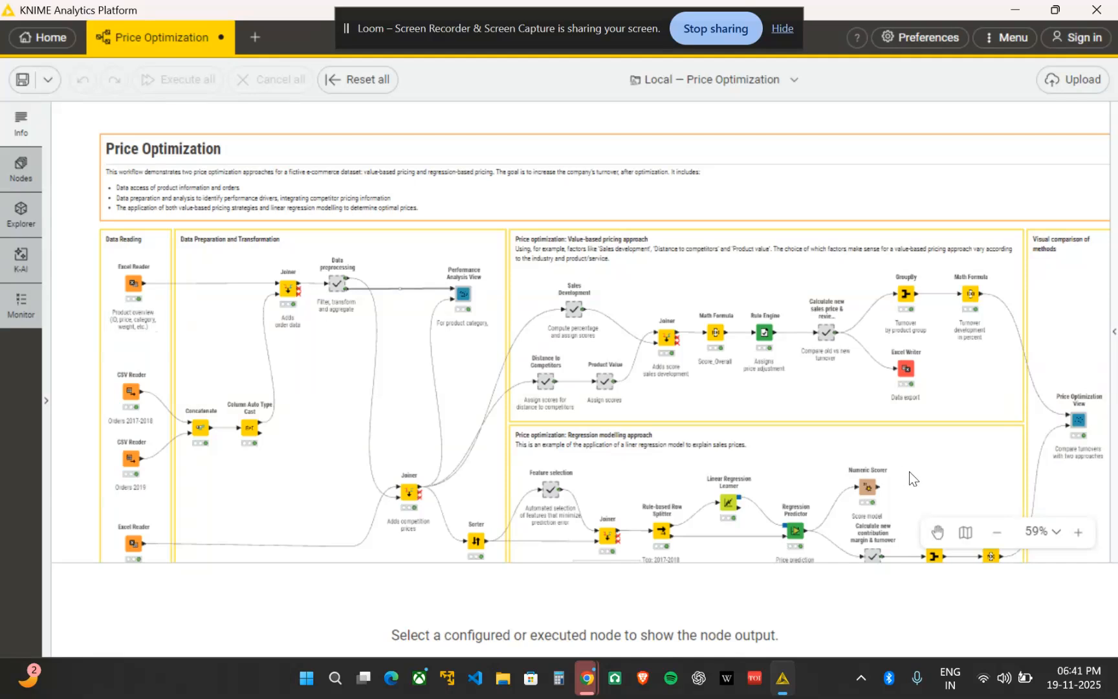
pyautogui.click(1077, 531)
pyautogui.hscroll(-3, 569, 427)
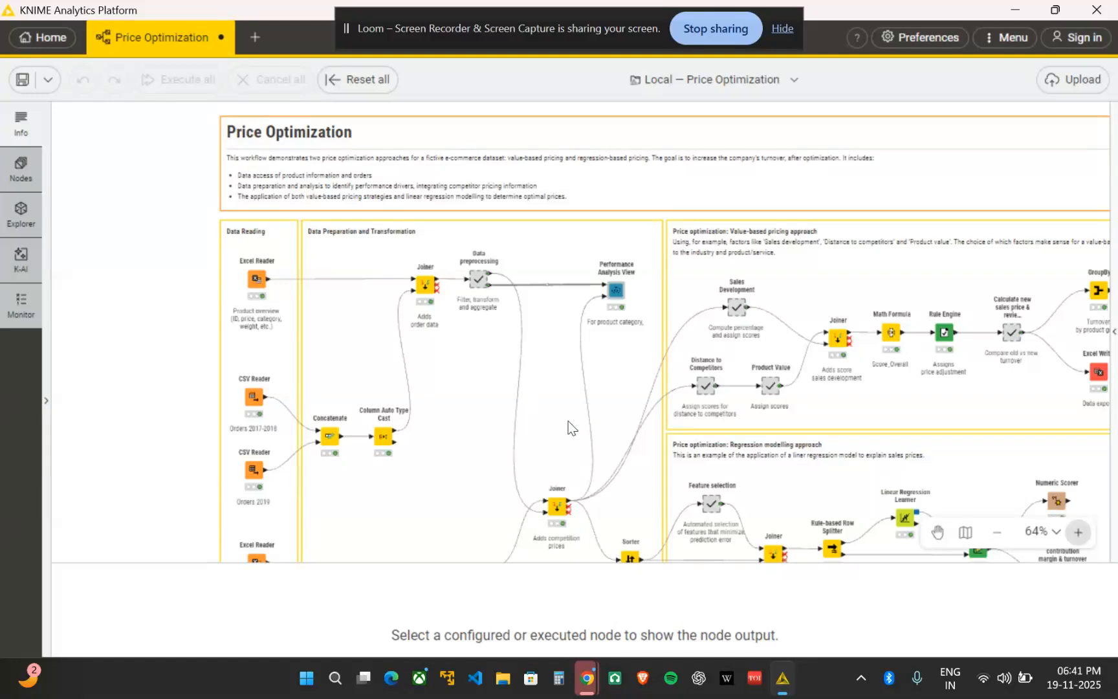
pyautogui.click(347, 363)
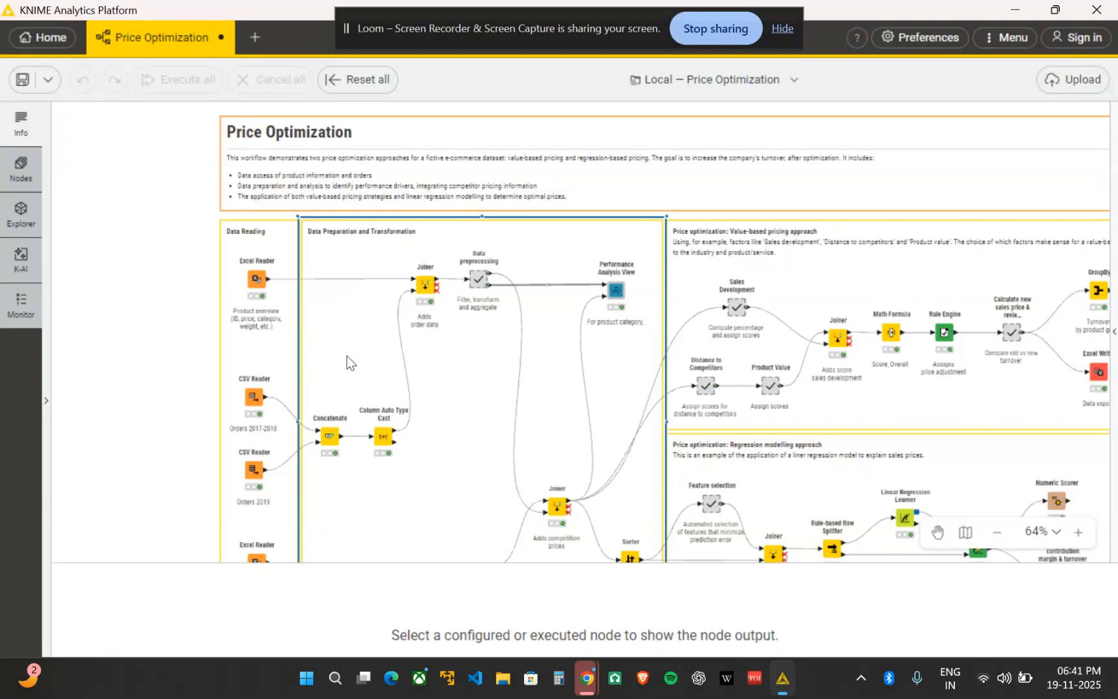
pyautogui.hscroll(3, 347, 360)
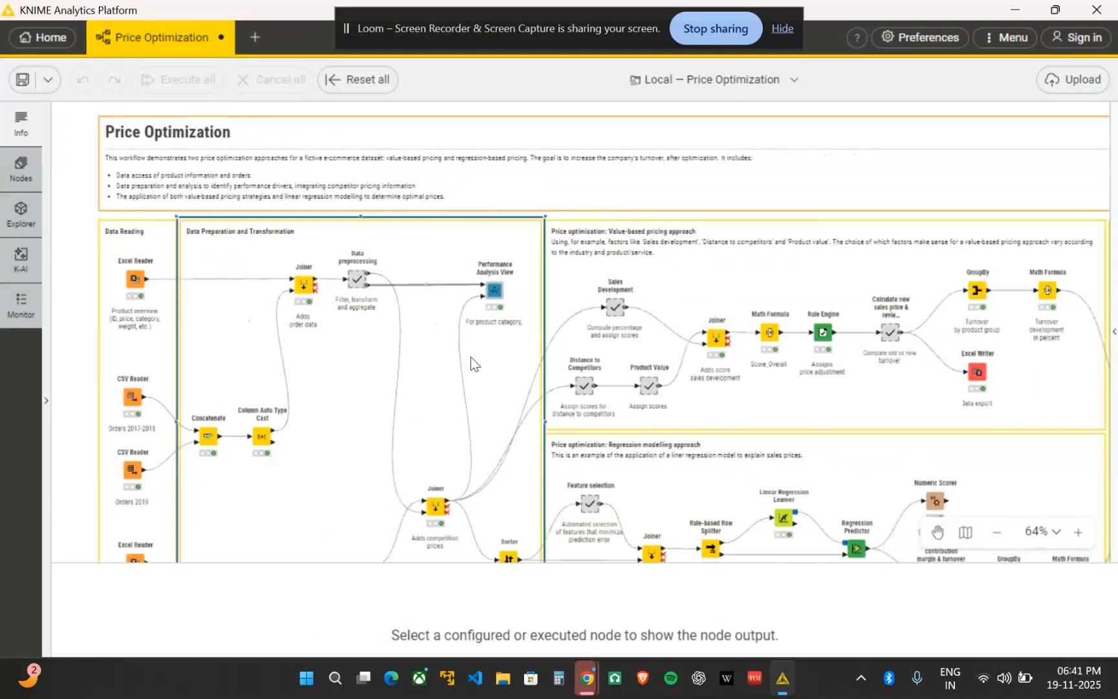
pyautogui.hscroll(2, 486, 471)
pyautogui.scroll(-1, 486, 471)
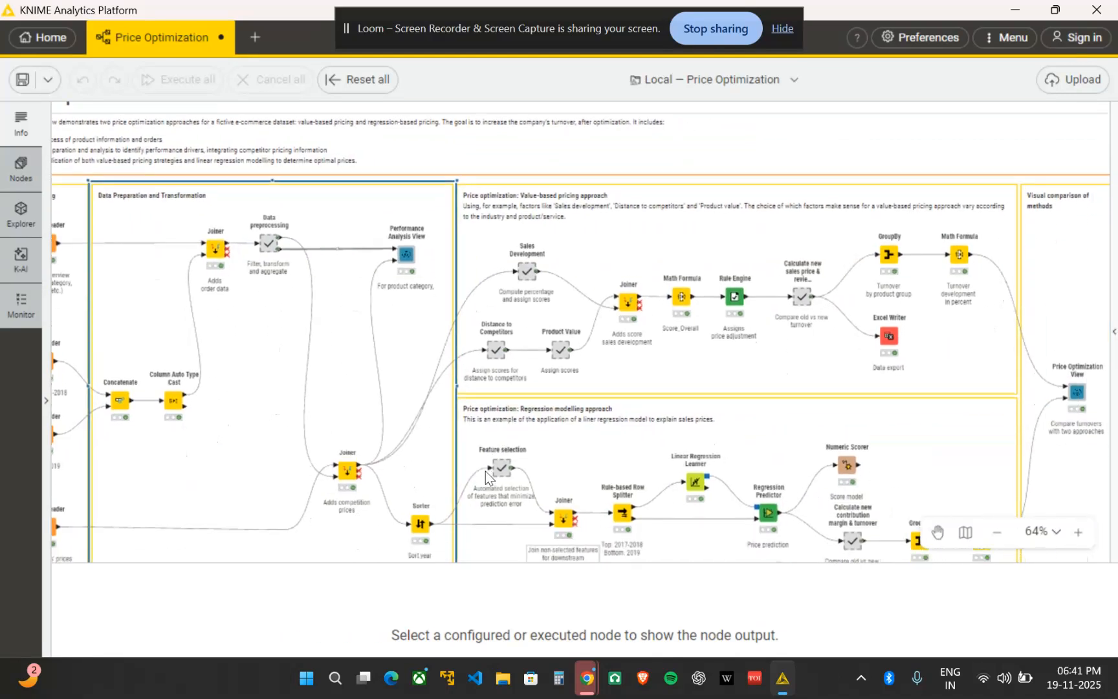
# Review the value-based pricing approach section and the regression modelling approach section, selecting each one.
pyautogui.click(666, 236)
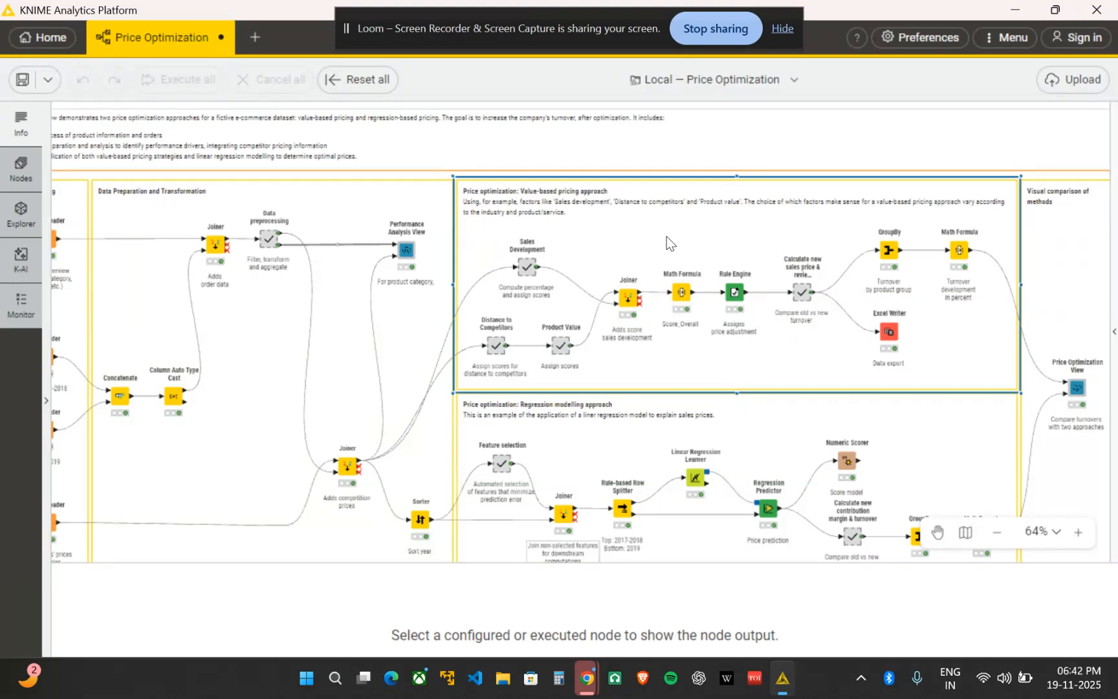
pyautogui.scroll(-3, 666, 235)
pyautogui.click(620, 357)
pyautogui.click(622, 359)
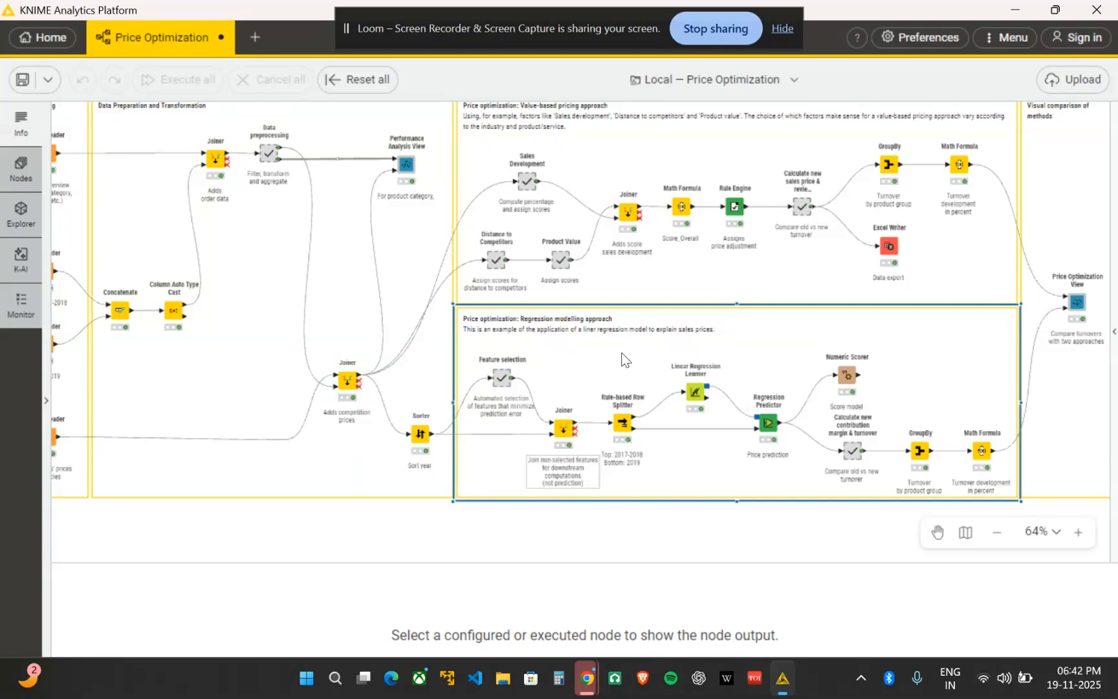
# Select the Price Optimization View node in the visual comparison section and close its configuration pane.
pyautogui.hscroll(3, 621, 359)
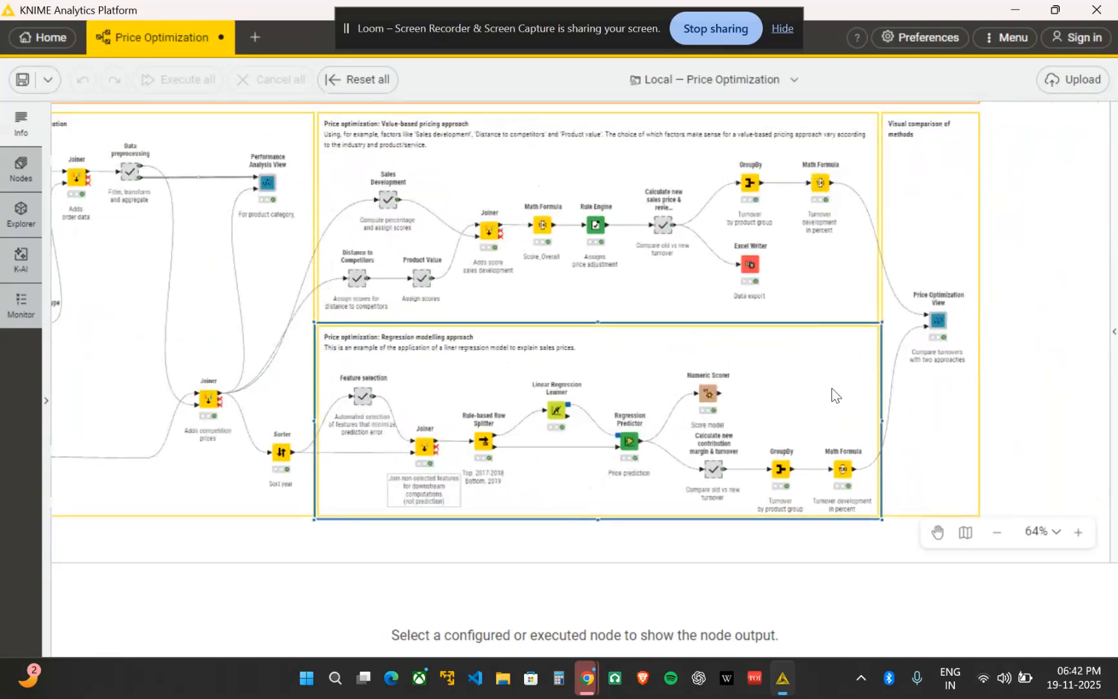
pyautogui.click(944, 319)
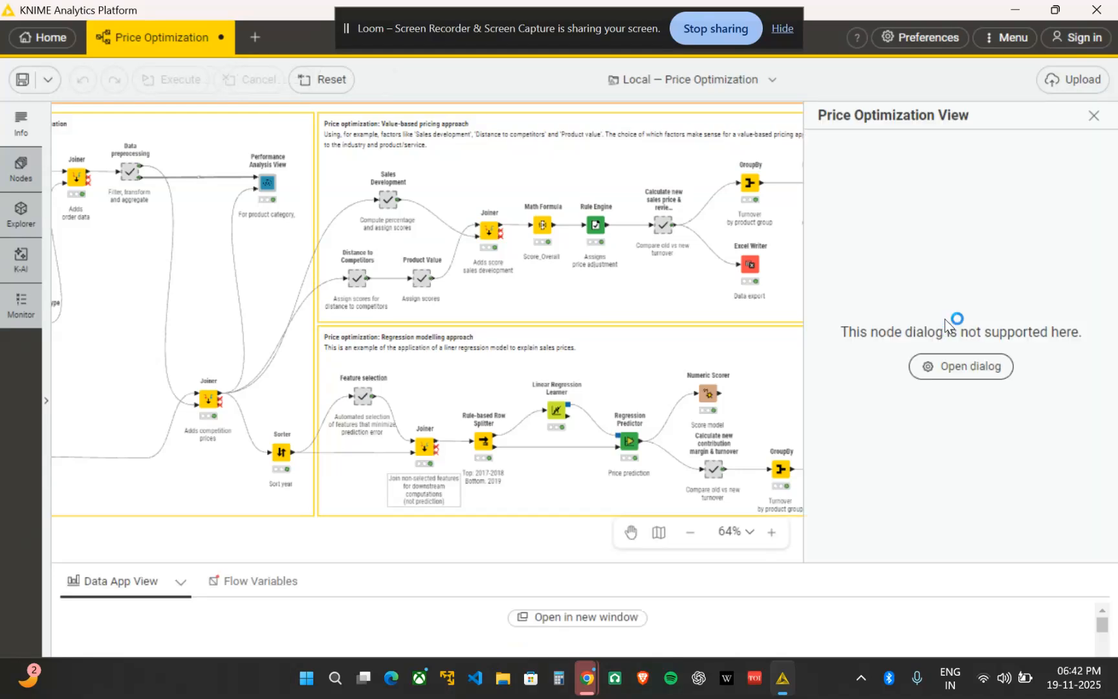
pyautogui.click(1093, 115)
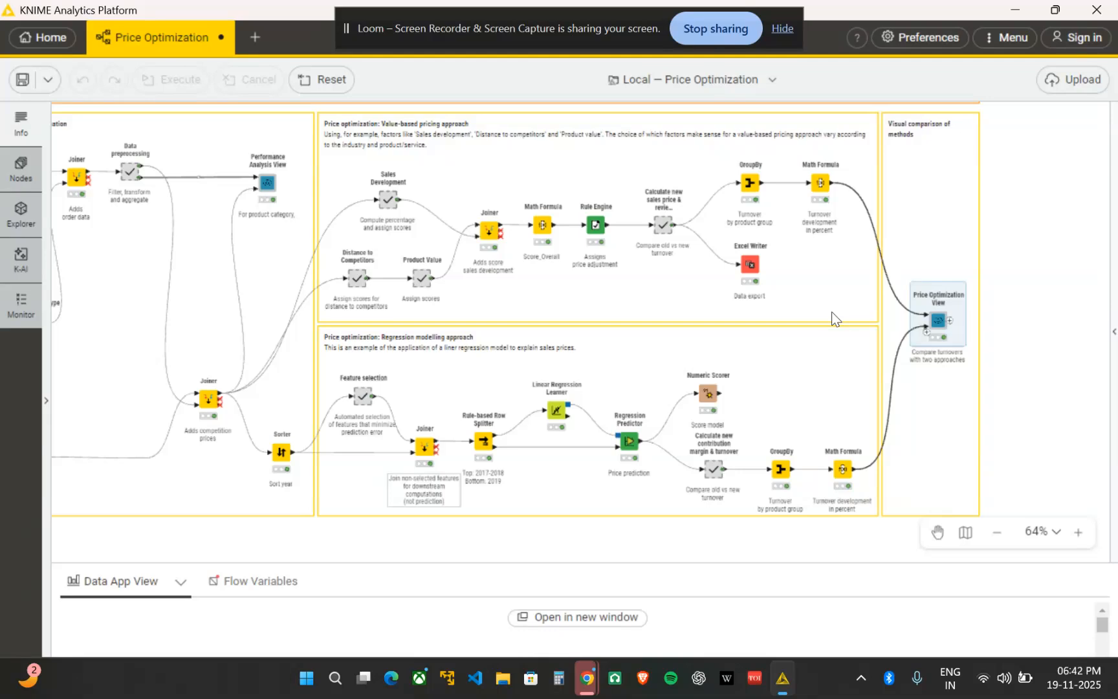
# Show the product overview Excel Reader's output table, enlarge the output area and review its columns through to the product type column.
pyautogui.hscroll(-10, 834, 317)
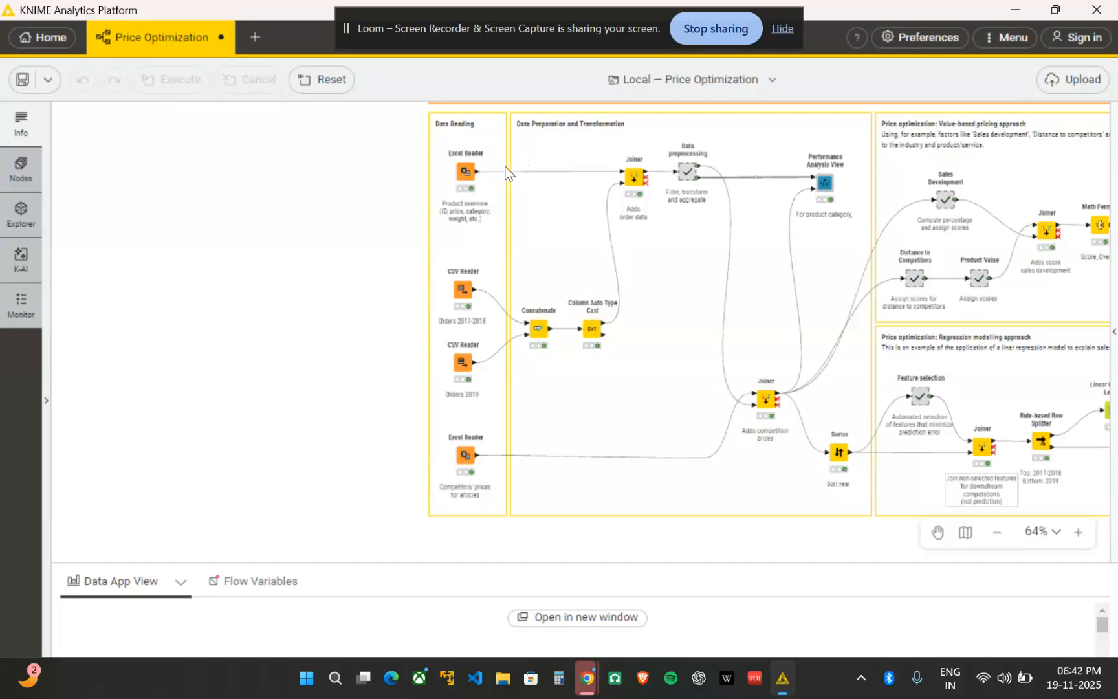
pyautogui.moveTo(474, 474)
pyautogui.moveTo(462, 289)
pyautogui.moveTo(455, 176)
pyautogui.click(459, 180)
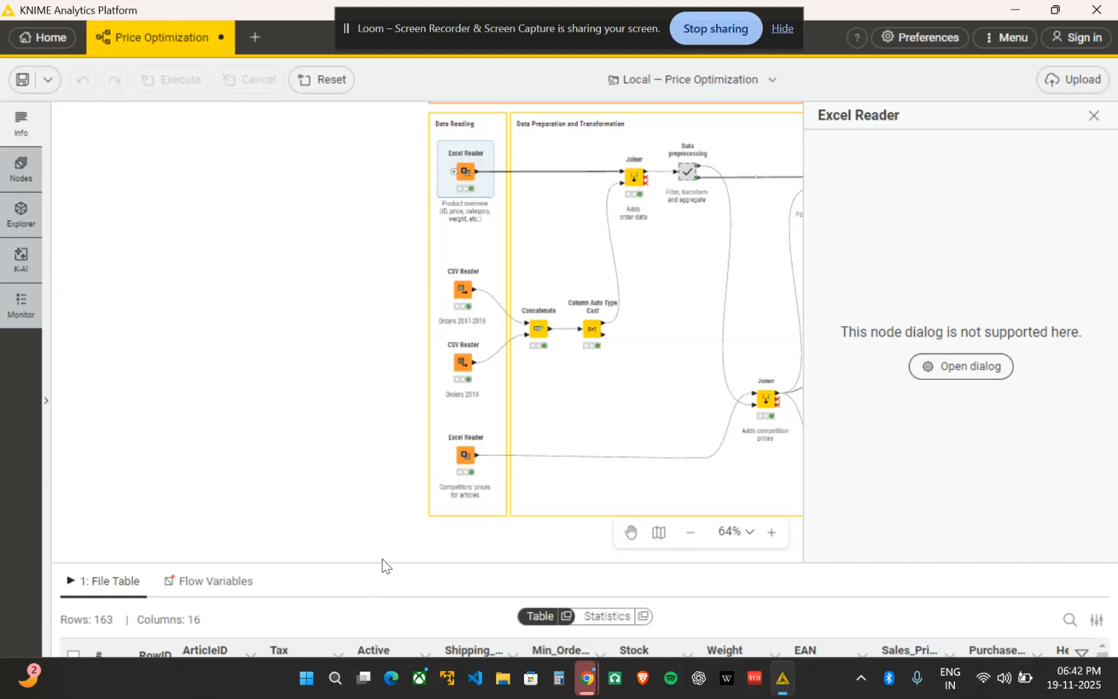
pyautogui.moveTo(377, 563); pyautogui.dragTo(405, 243)
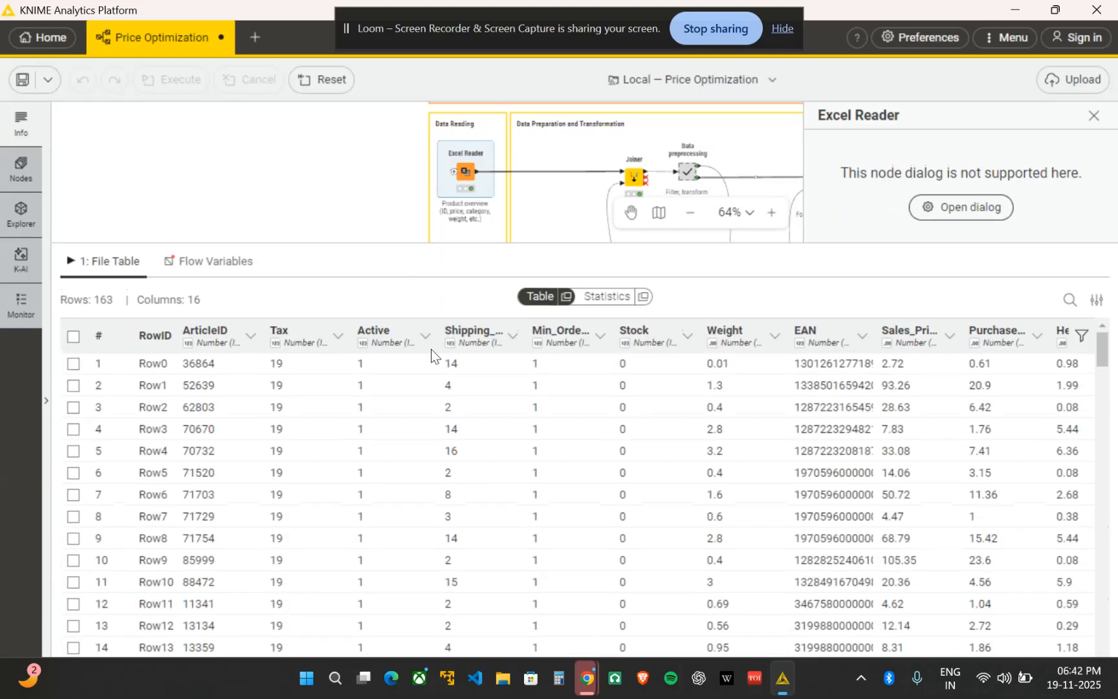
pyautogui.hscroll(5, 431, 348)
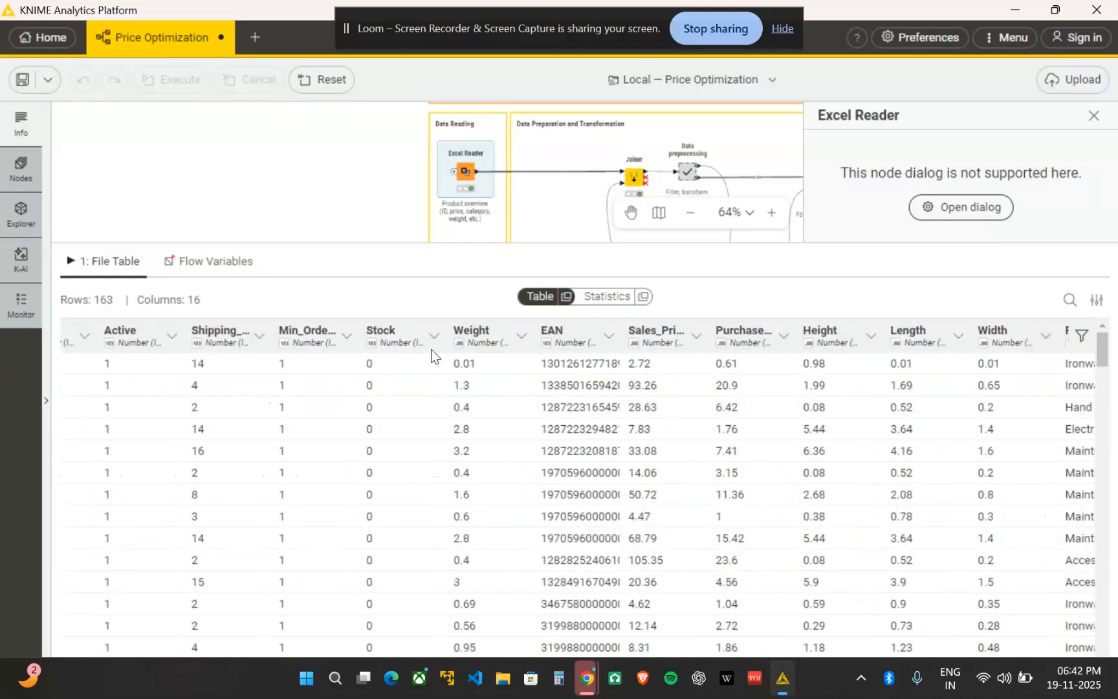
pyautogui.hscroll(5, 431, 349)
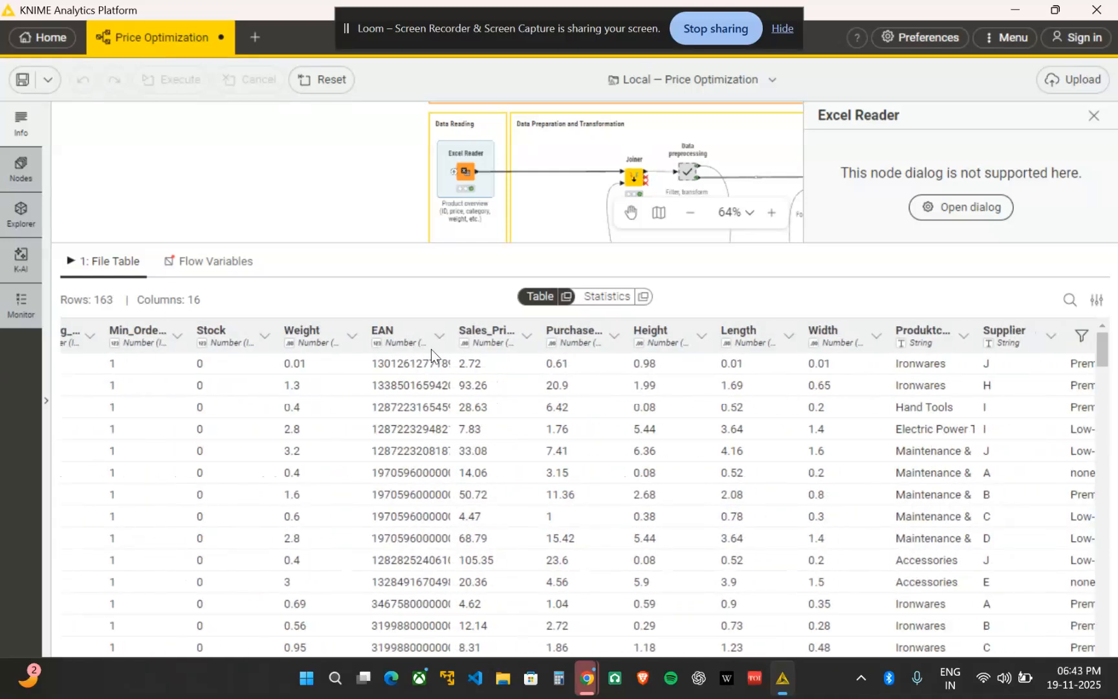
pyautogui.hscroll(3, 430, 353)
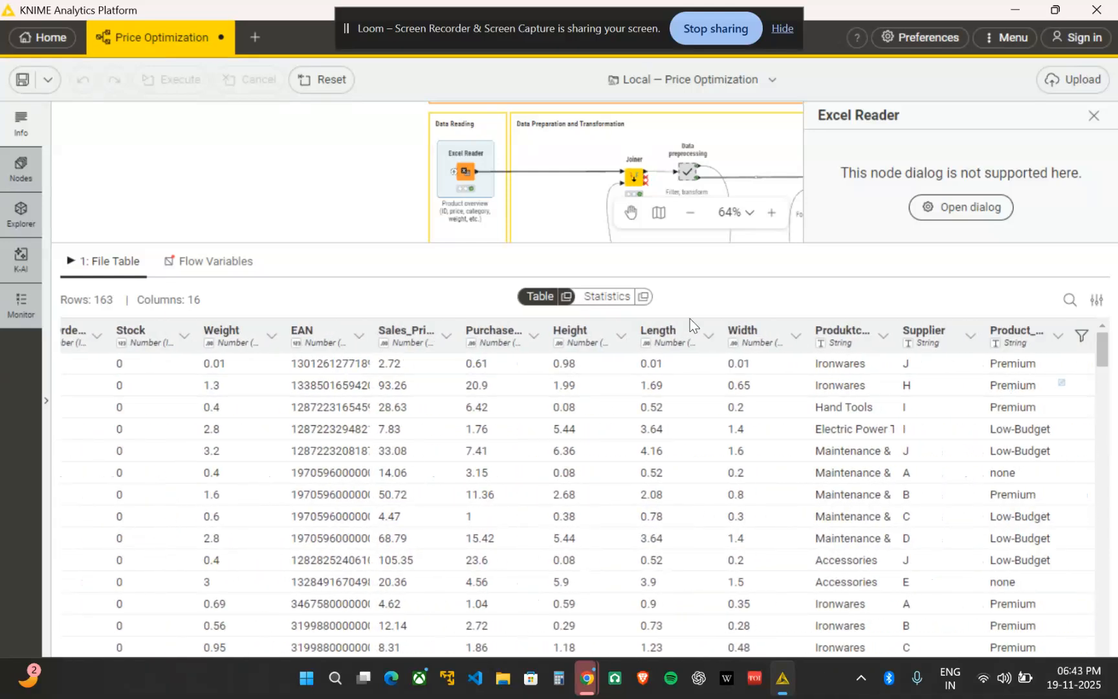
# Inspect the output tables of the two CSV Readers holding the 2017-2018 and 2019 orders.
pyautogui.scroll(-3, 297, 210)
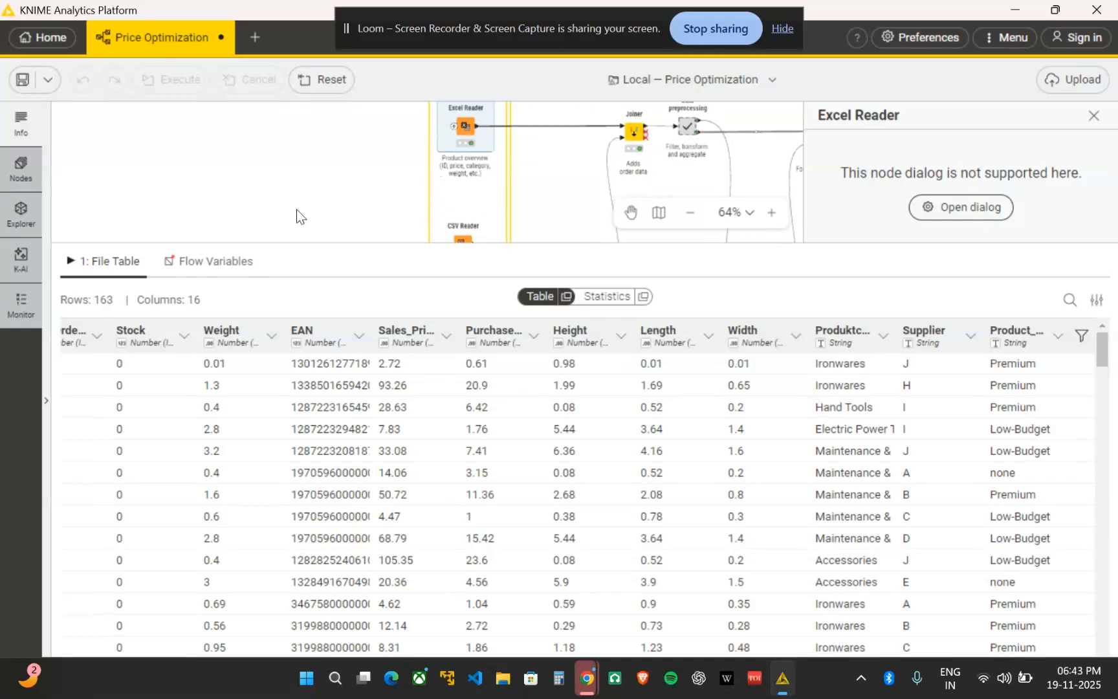
pyautogui.scroll(-2, 296, 209)
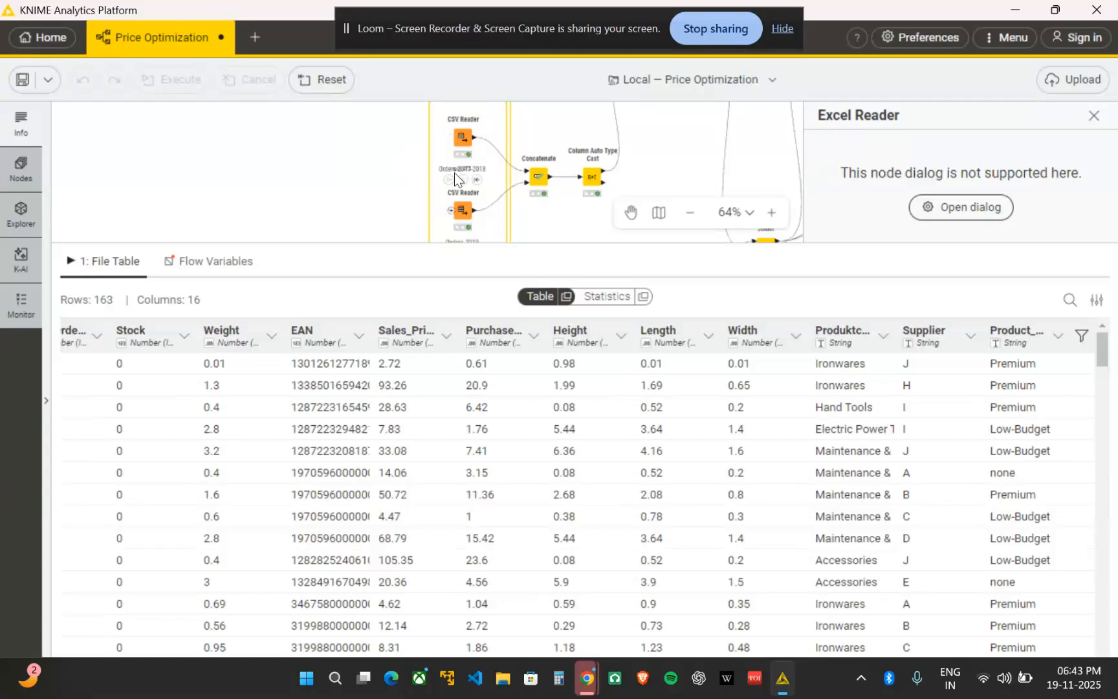
pyautogui.click(466, 140)
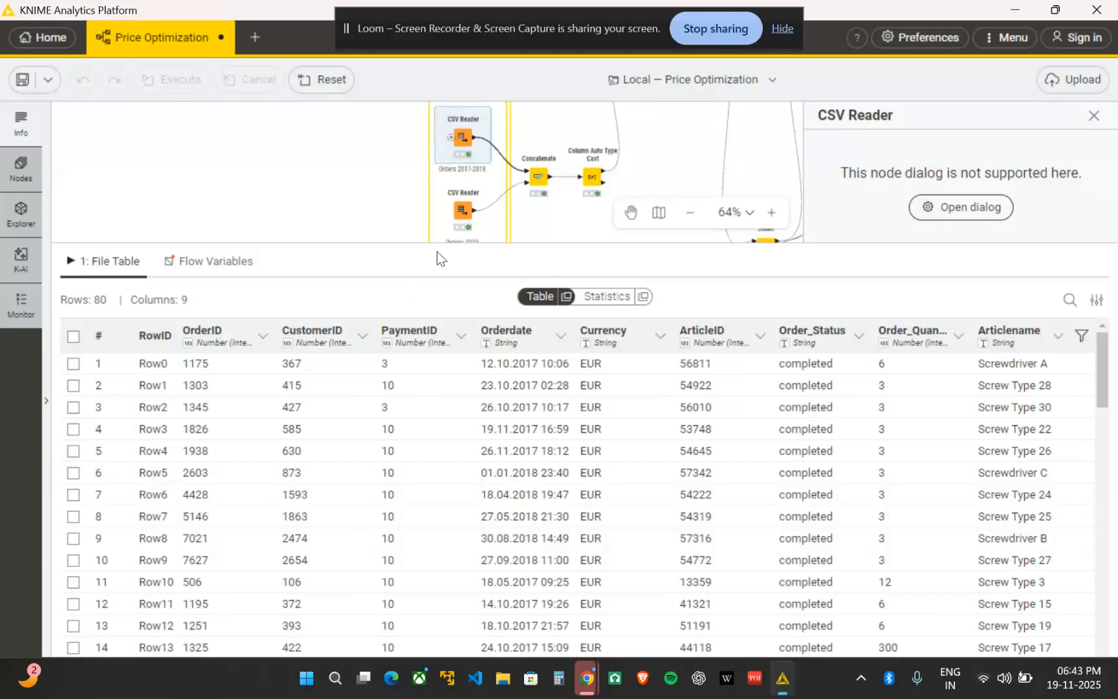
pyautogui.click(465, 208)
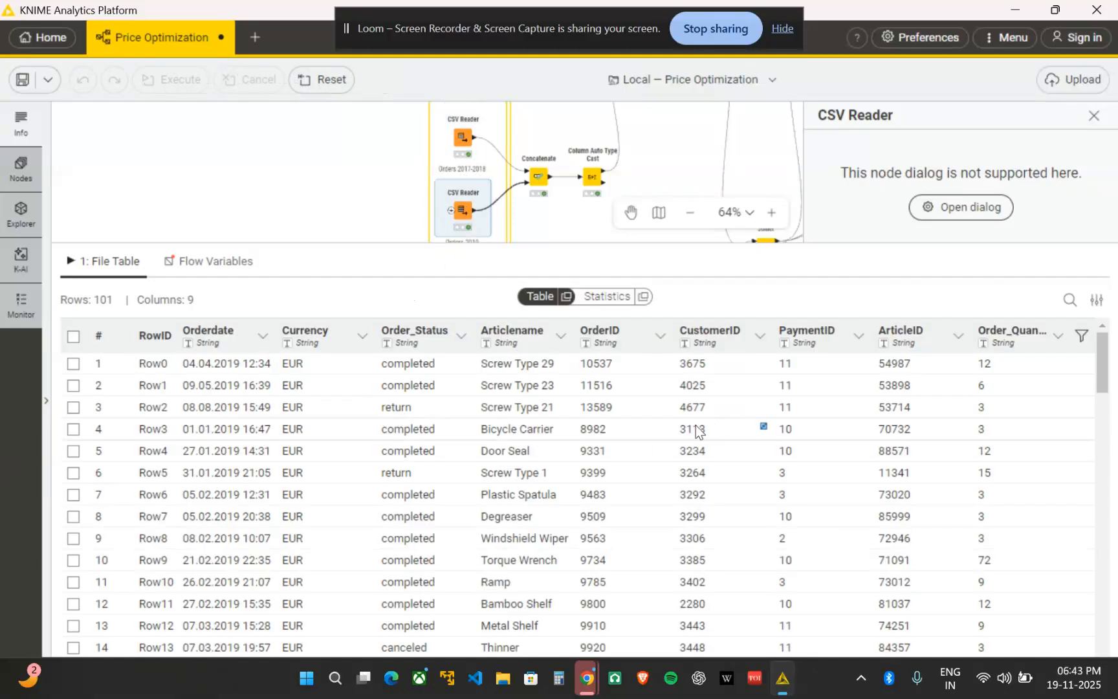
pyautogui.click(460, 137)
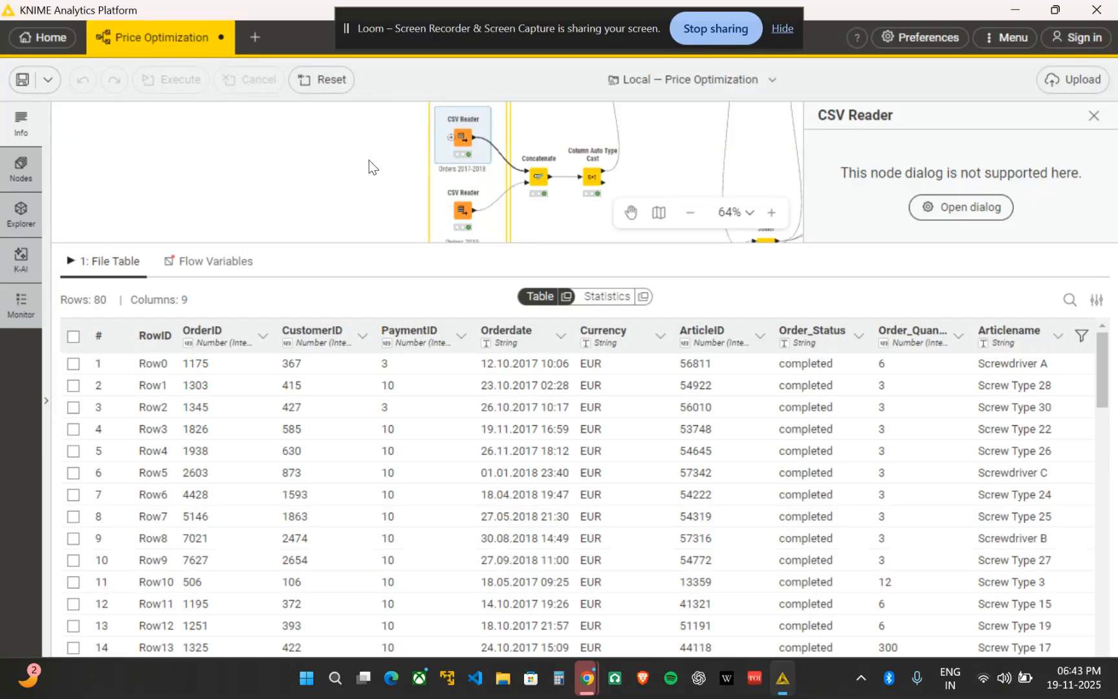
# Show the output table of the competitors' prices Excel Reader and review its price columns.
pyautogui.scroll(-3, 369, 160)
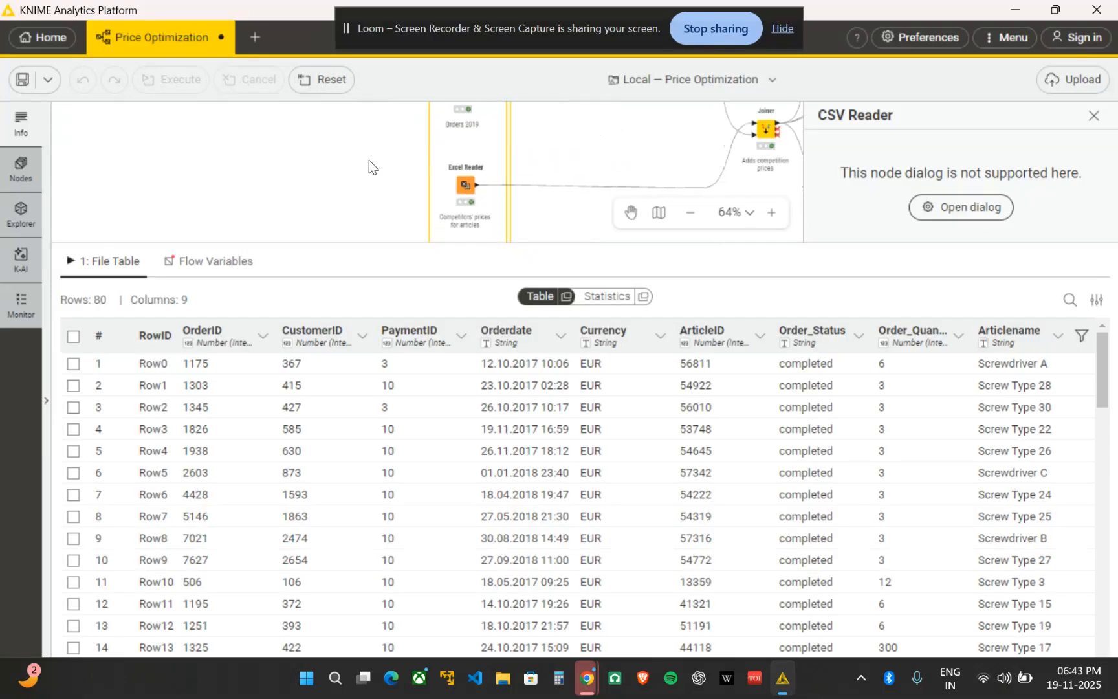
pyautogui.click(454, 185)
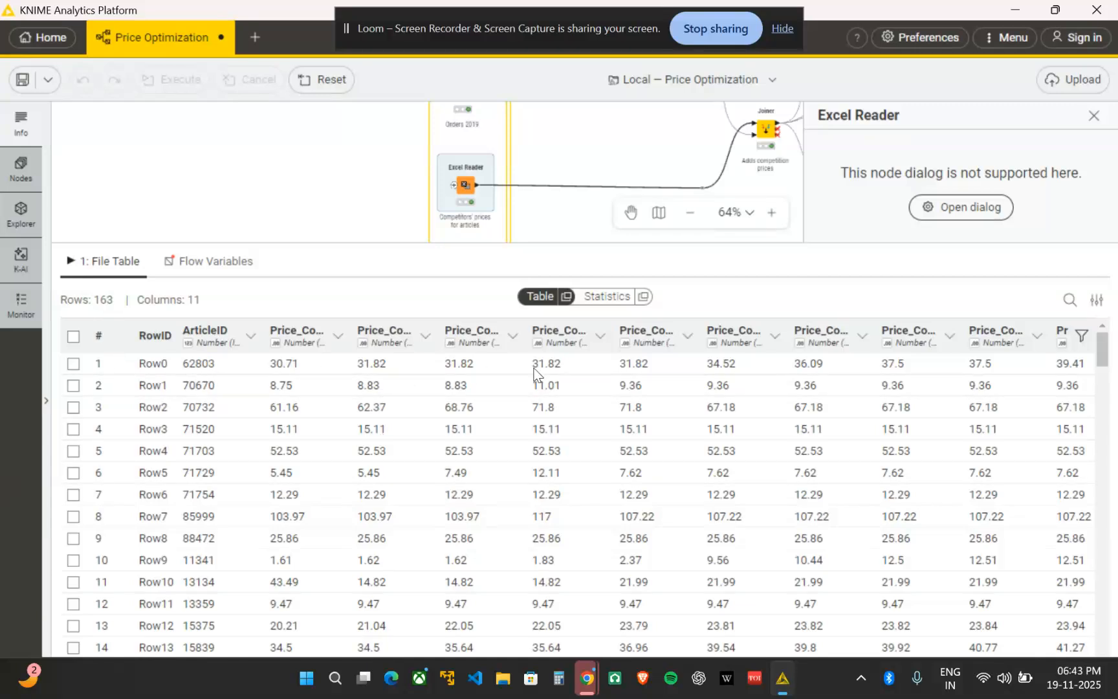
pyautogui.hscroll(1, 742, 385)
pyautogui.hscroll(2, 743, 385)
pyautogui.hscroll(-3, 742, 383)
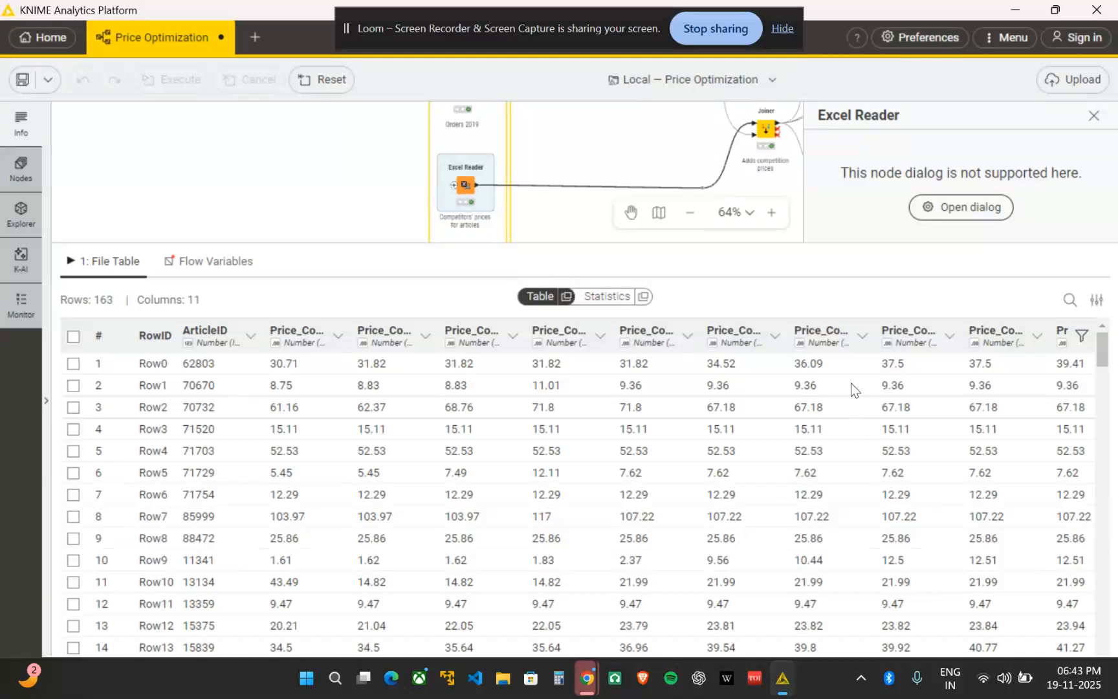
# Shrink the output area, trace the data preparation flow and show the Column Auto Type Cast node's settings.
pyautogui.moveTo(708, 247); pyautogui.dragTo(721, 535)
pyautogui.scroll(5, 603, 337)
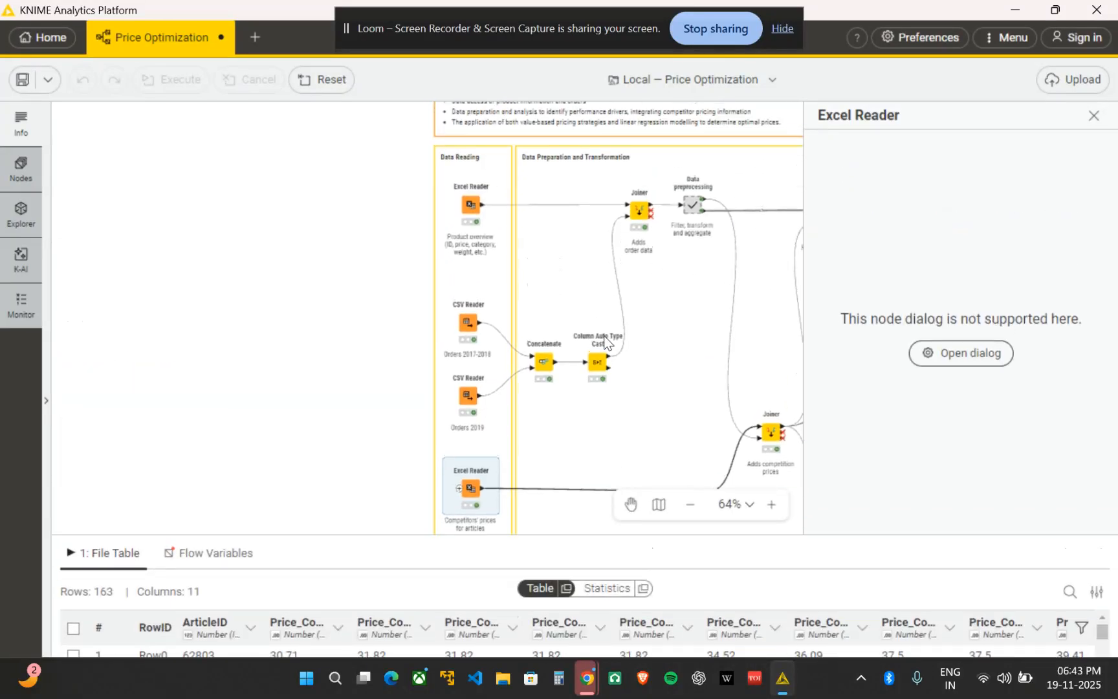
pyautogui.hscroll(1, 604, 337)
pyautogui.moveTo(406, 170)
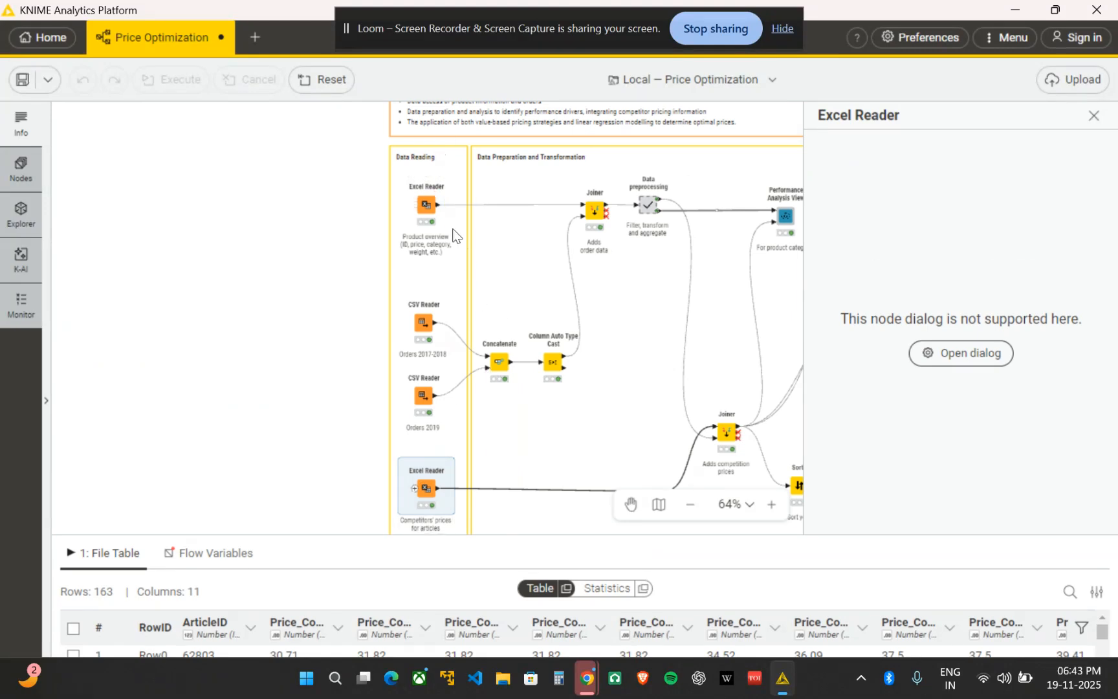
pyautogui.hscroll(3, 453, 234)
pyautogui.hscroll(1, 453, 234)
pyautogui.moveTo(248, 198)
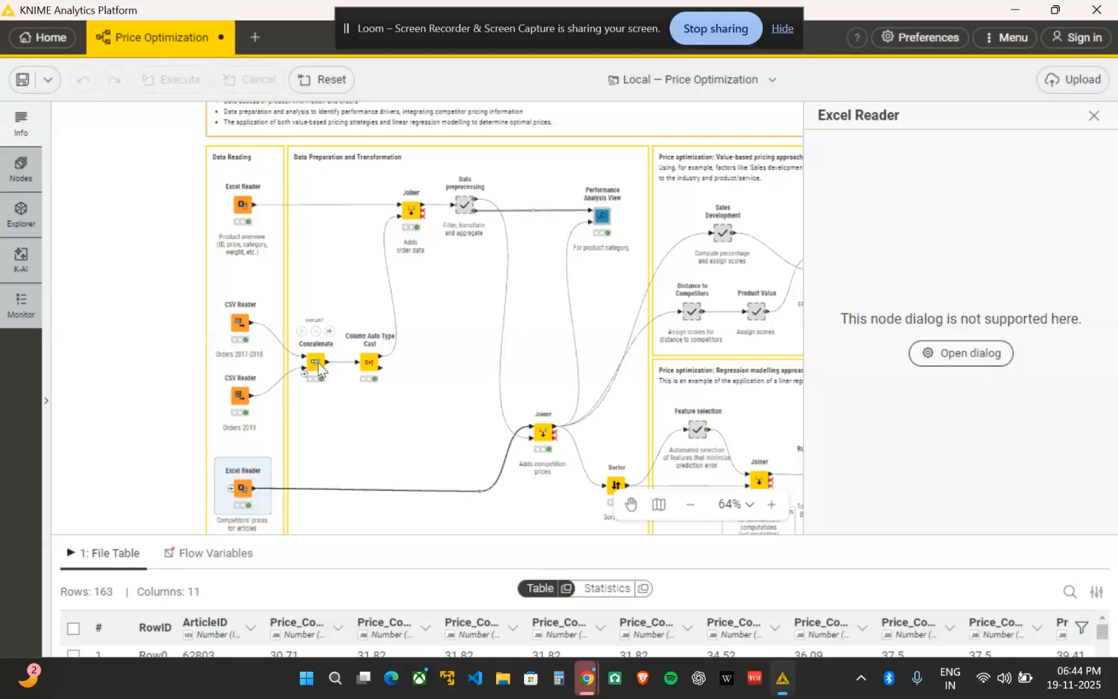
pyautogui.click(368, 364)
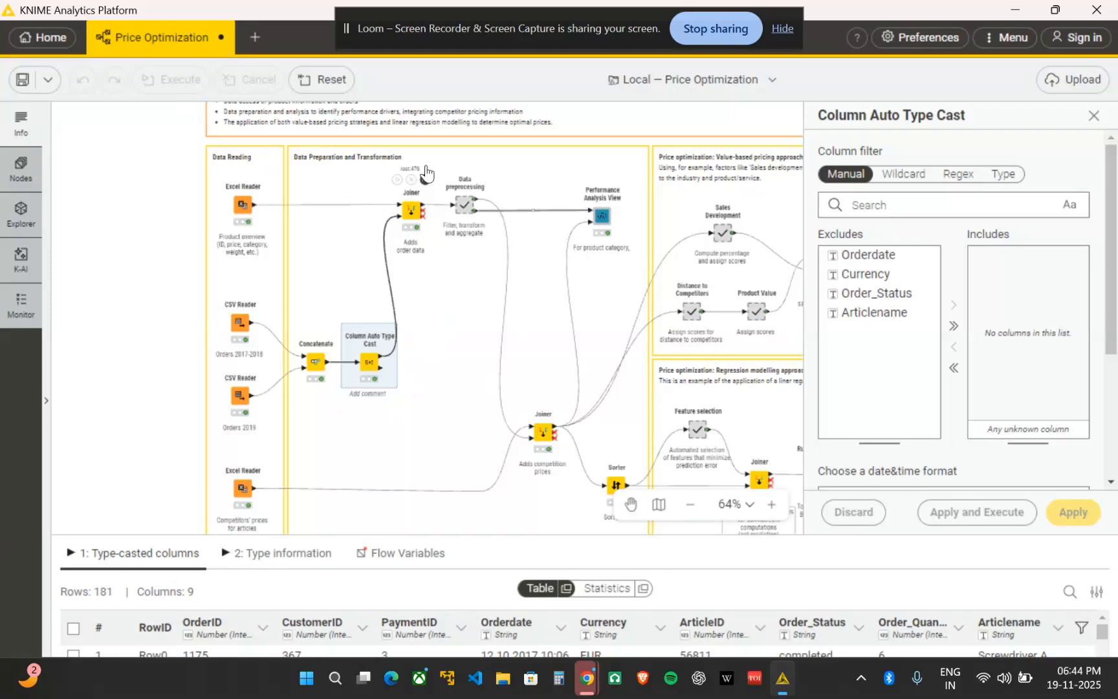
# Review the matching and output row settings of the Joiner that adds order data, and deselect it.
pyautogui.click(408, 215)
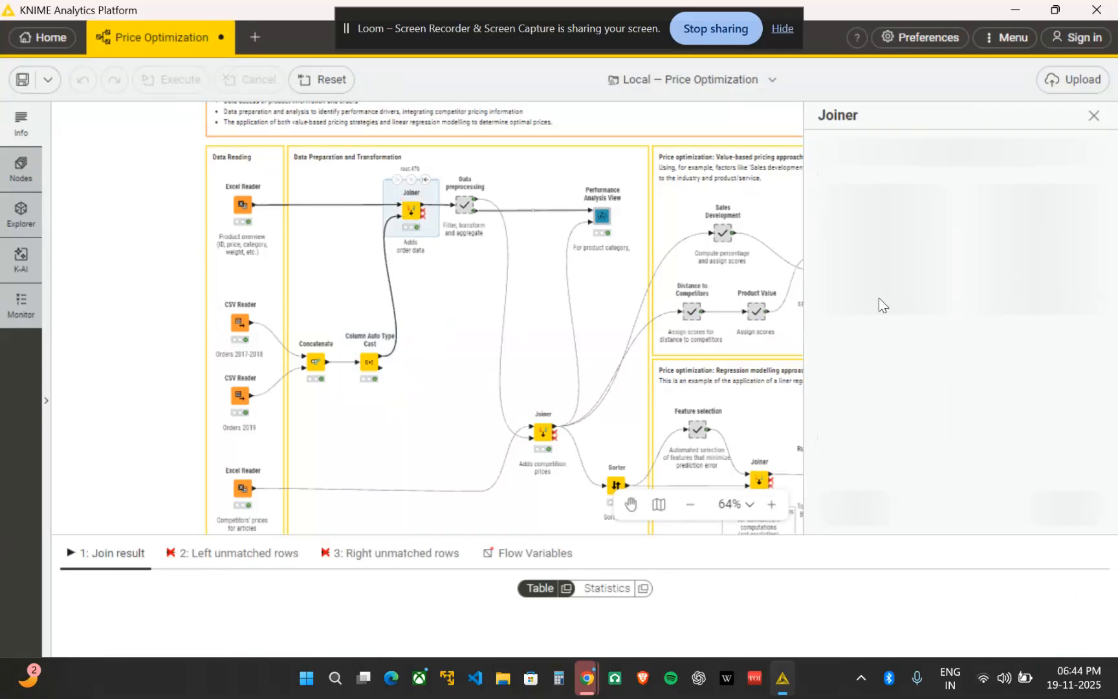
pyautogui.scroll(-5, 888, 310)
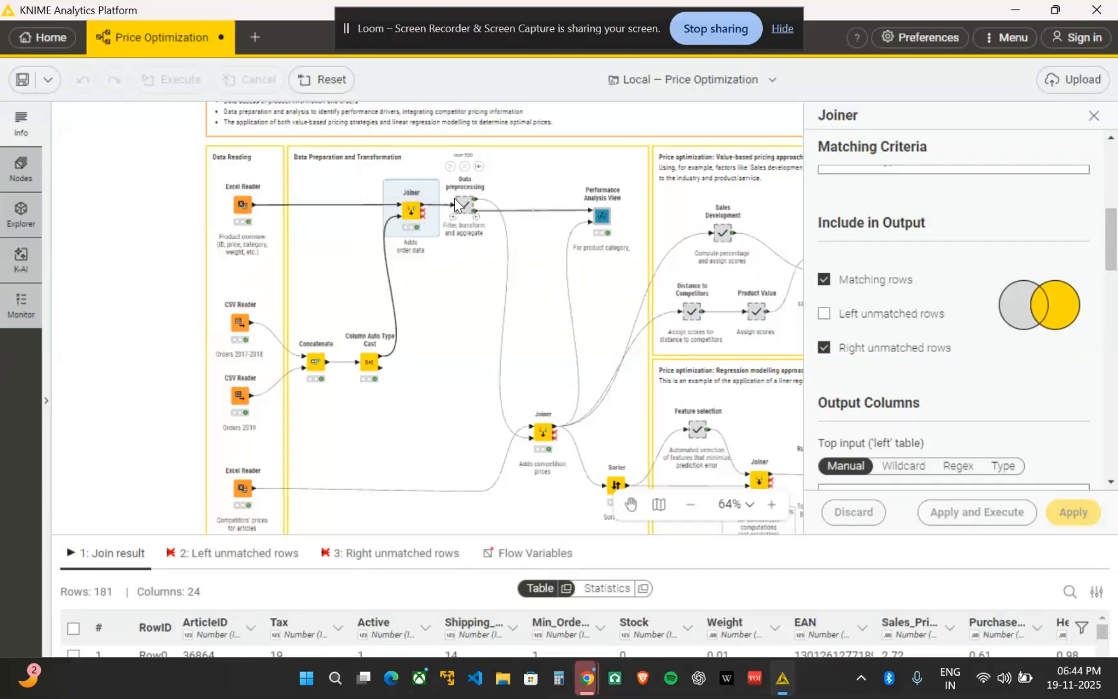
pyautogui.click(463, 299)
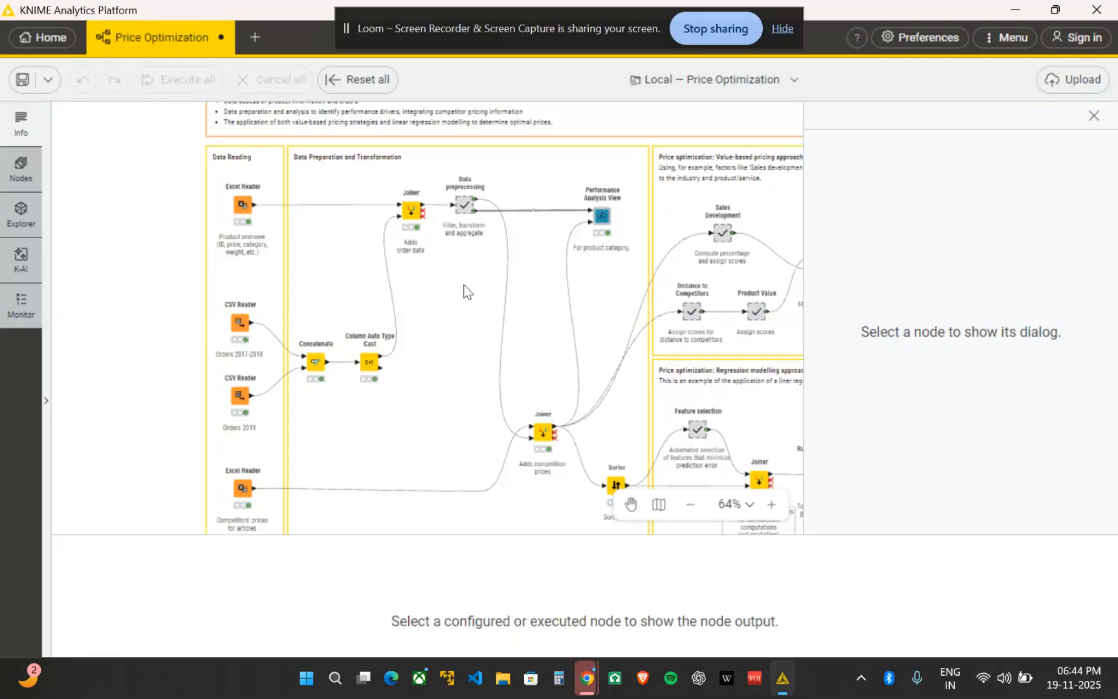
# Open the Data preprocessing metanode and examine its chain of nodes from the first Row Filter onward.
pyautogui.click(467, 205)
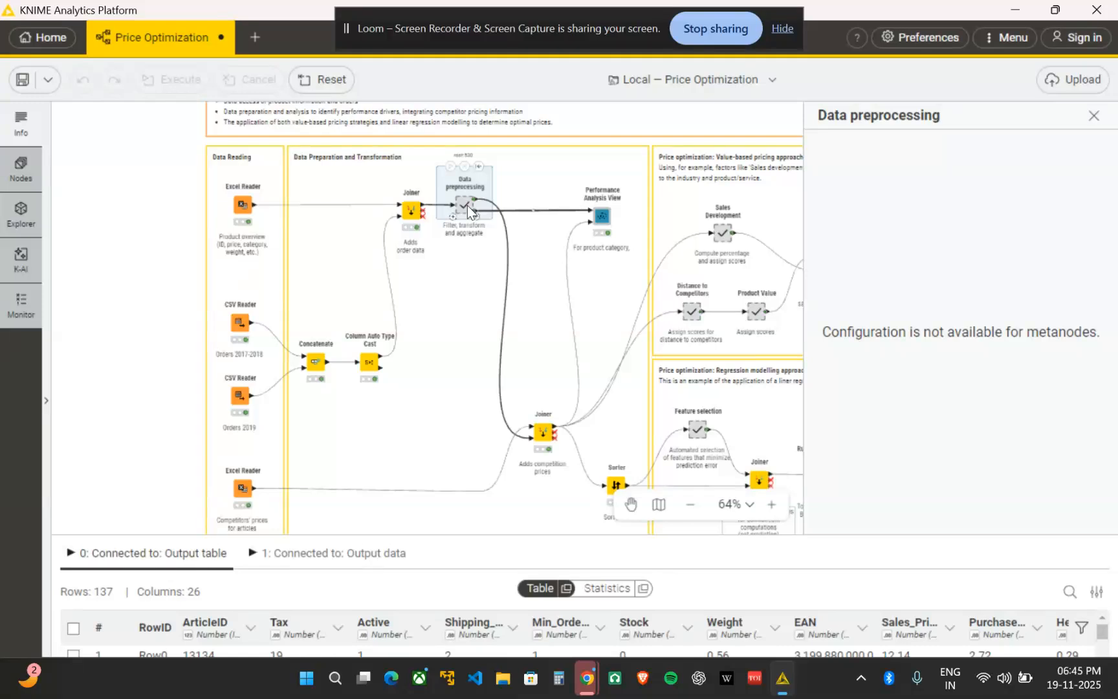
pyautogui.doubleClick(467, 205)
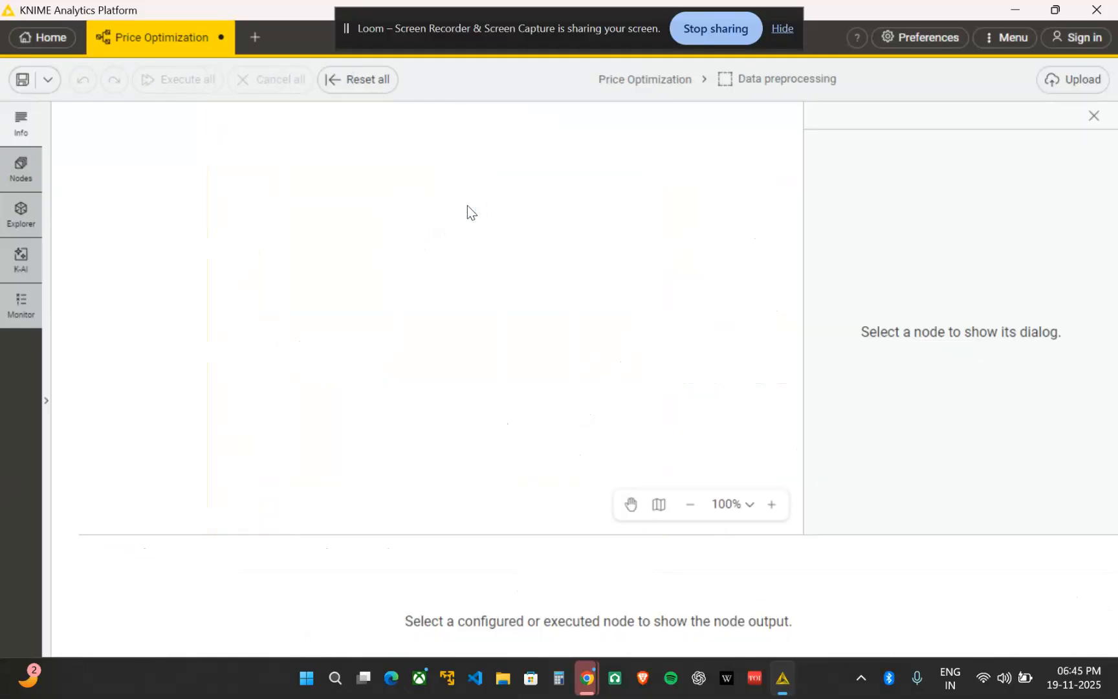
pyautogui.hscroll(-8, 277, 350)
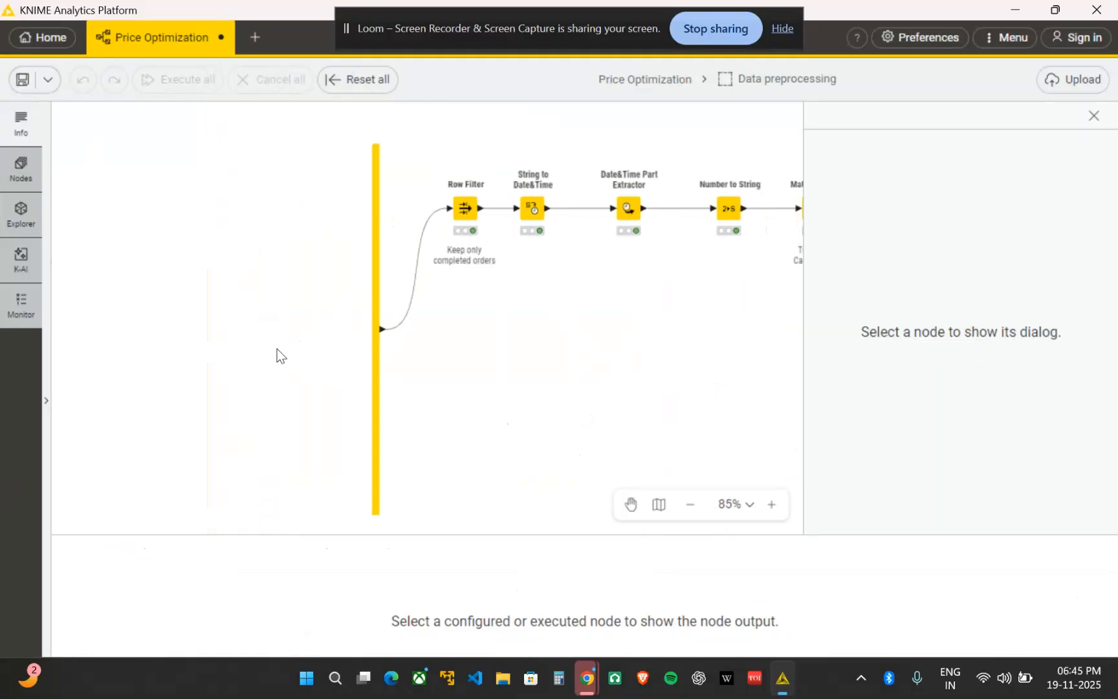
pyautogui.hscroll(2, 519, 369)
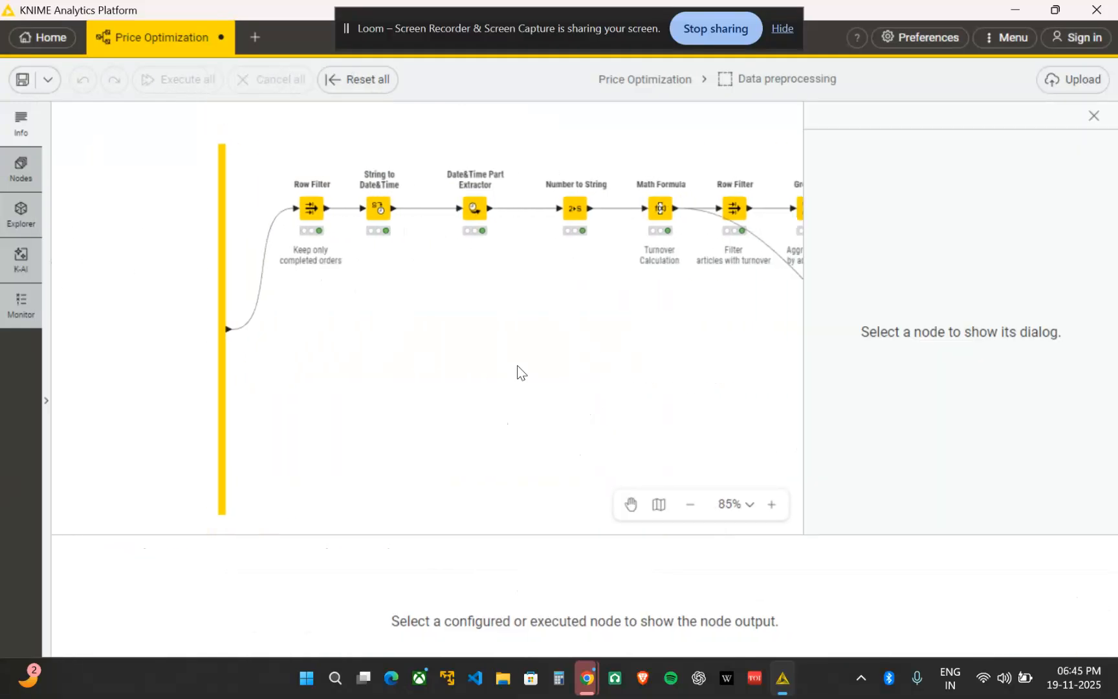
# Show the settings of the first Row Filter that keeps only completed orders, and deselect the node.
pyautogui.hscroll(2, 517, 372)
pyautogui.click(257, 210)
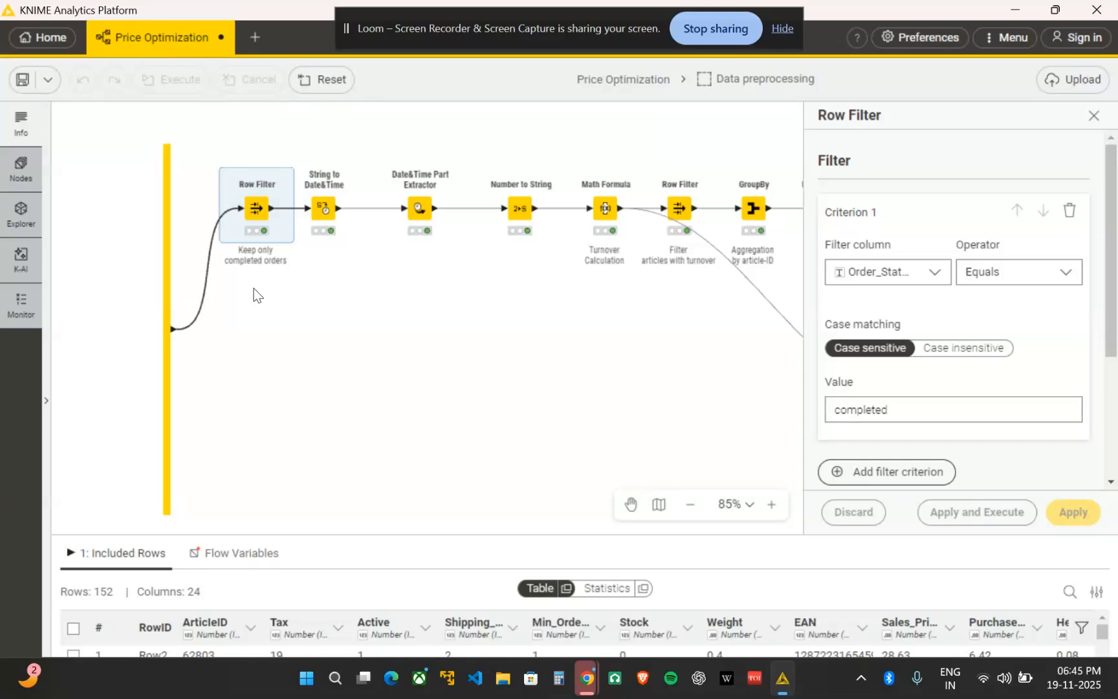
pyautogui.hscroll(2, 253, 288)
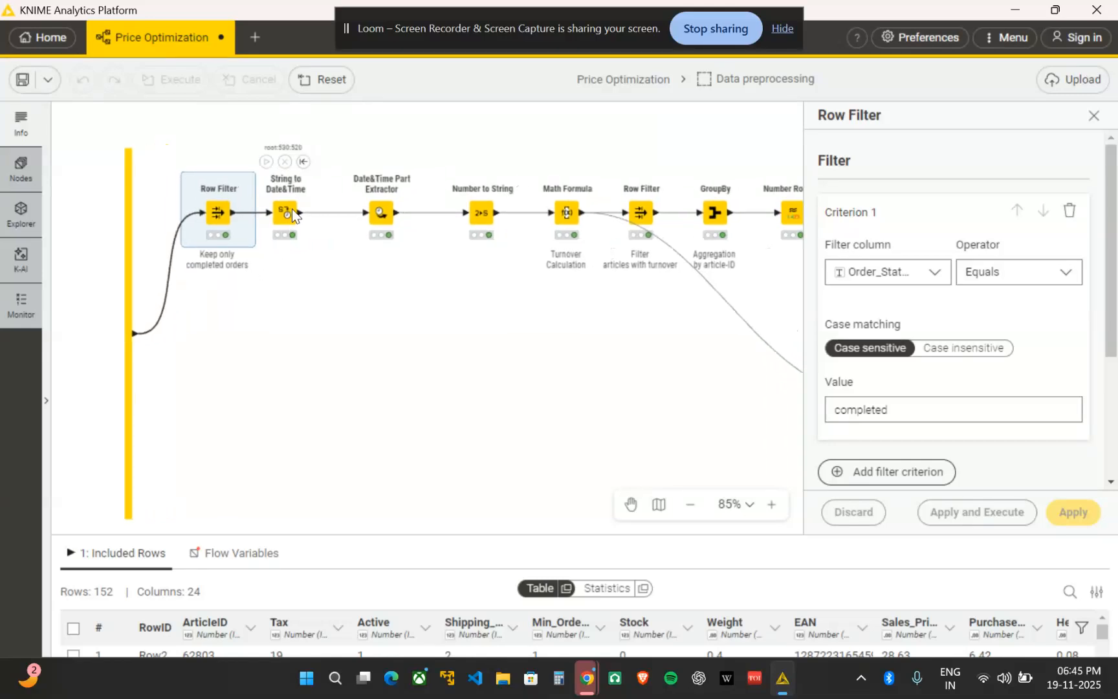
pyautogui.moveTo(278, 265); pyautogui.dragTo(525, 152)
pyautogui.click(450, 374)
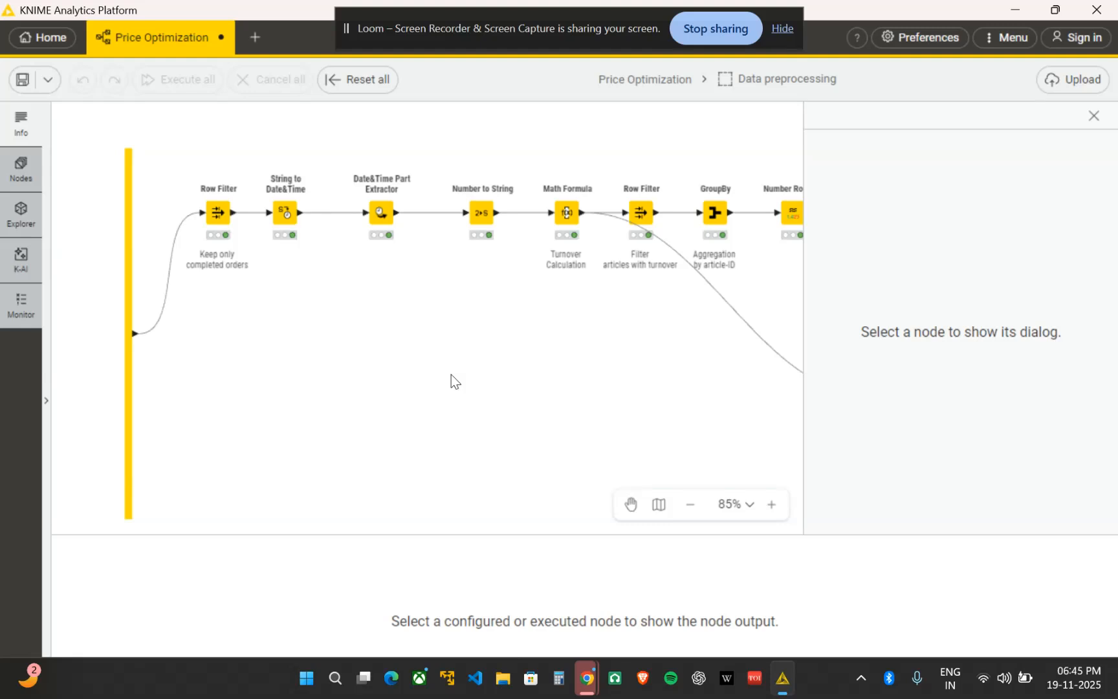
# Review the settings of the String to Date&Time, Date&Time Part Extractor and Number to String nodes in sequence.
pyautogui.click(287, 219)
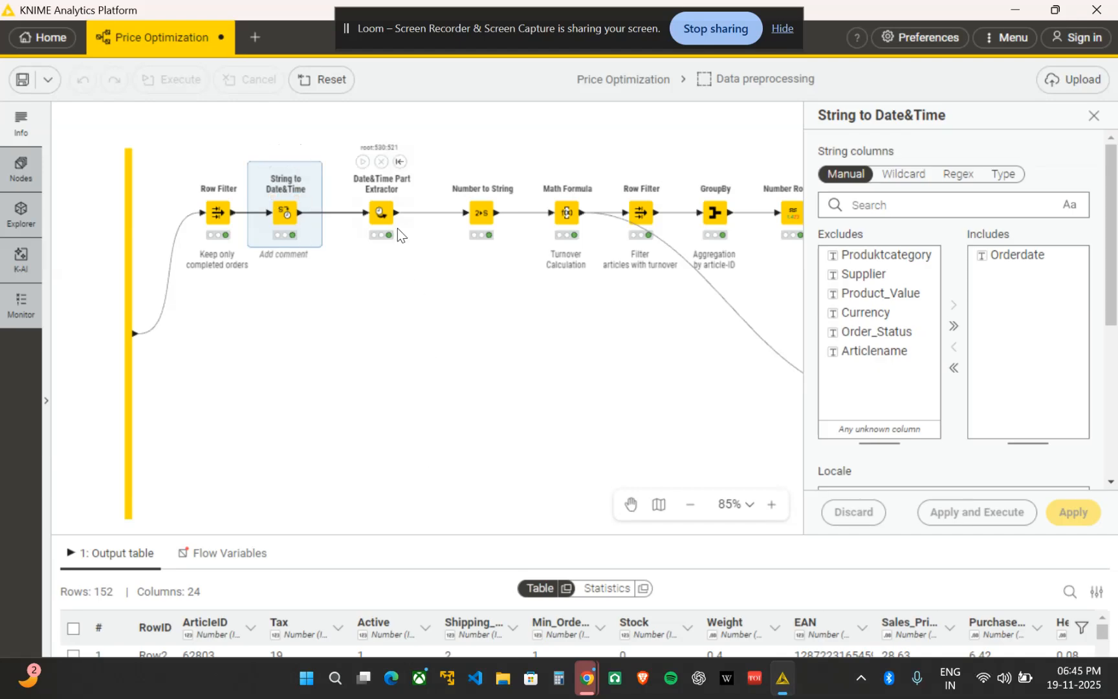
pyautogui.click(382, 215)
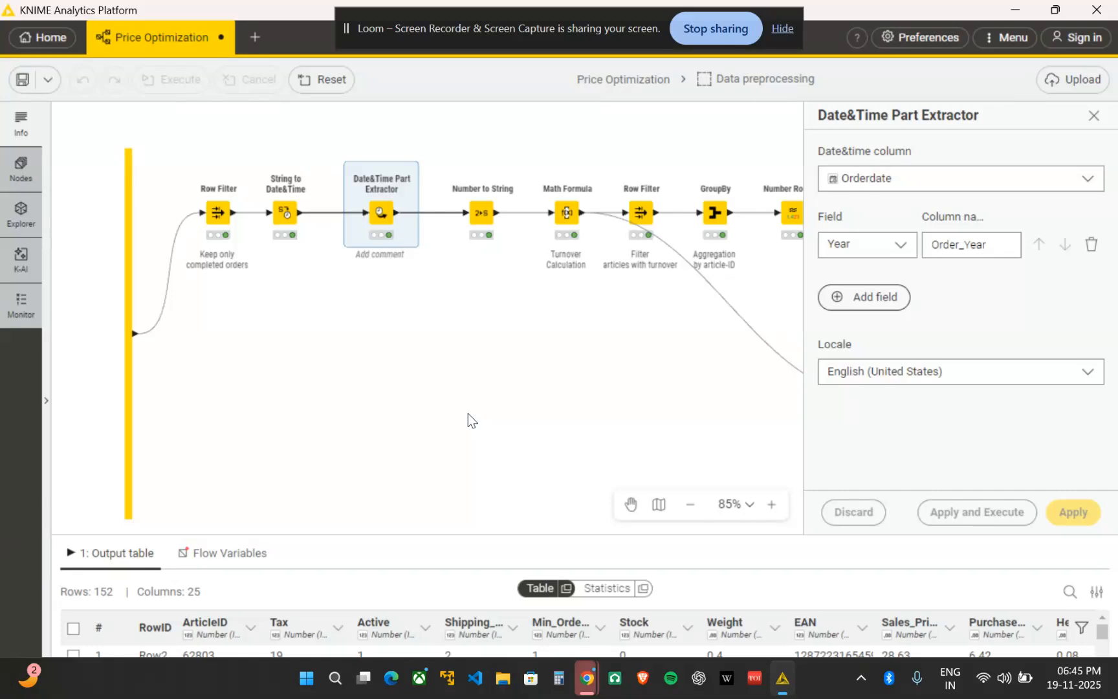
pyautogui.click(482, 212)
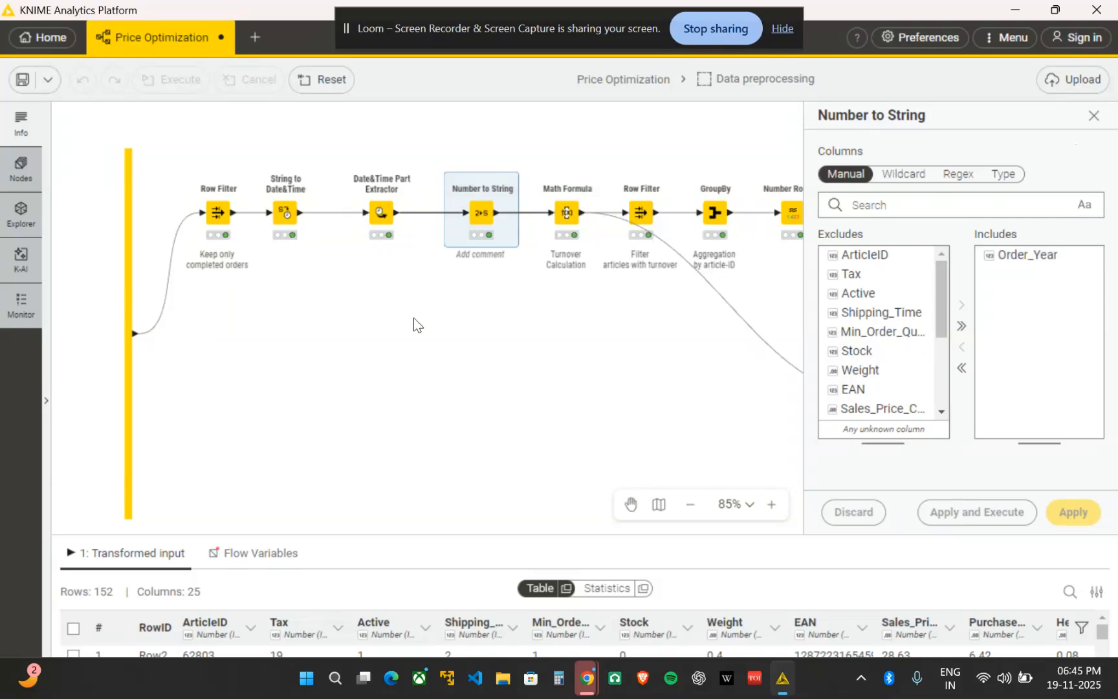
# Open the configuration of the turnover Math Formula node, review its expression, and close it without changes.
pyautogui.hscroll(1, 421, 318)
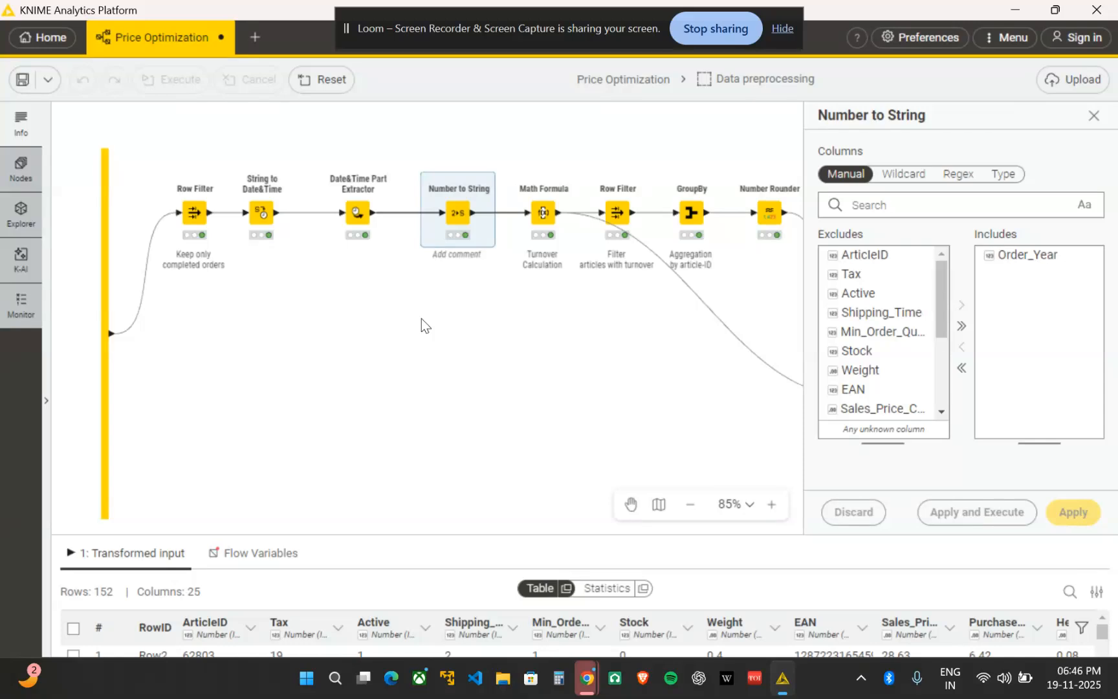
pyautogui.hscroll(2, 421, 318)
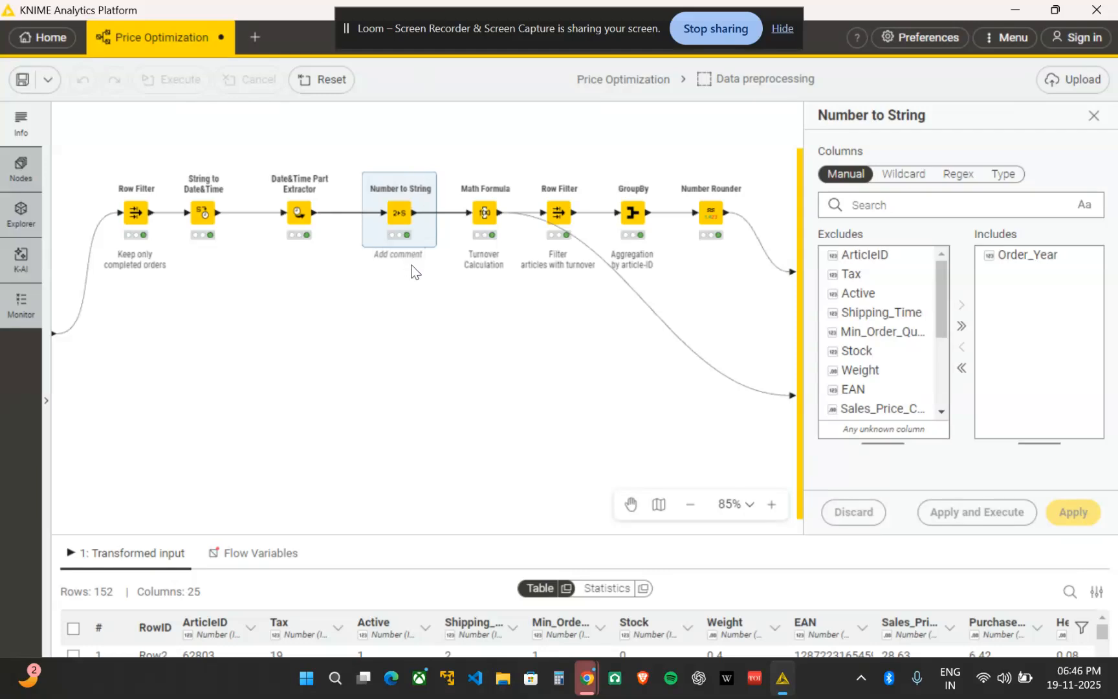
pyautogui.moveTo(482, 222)
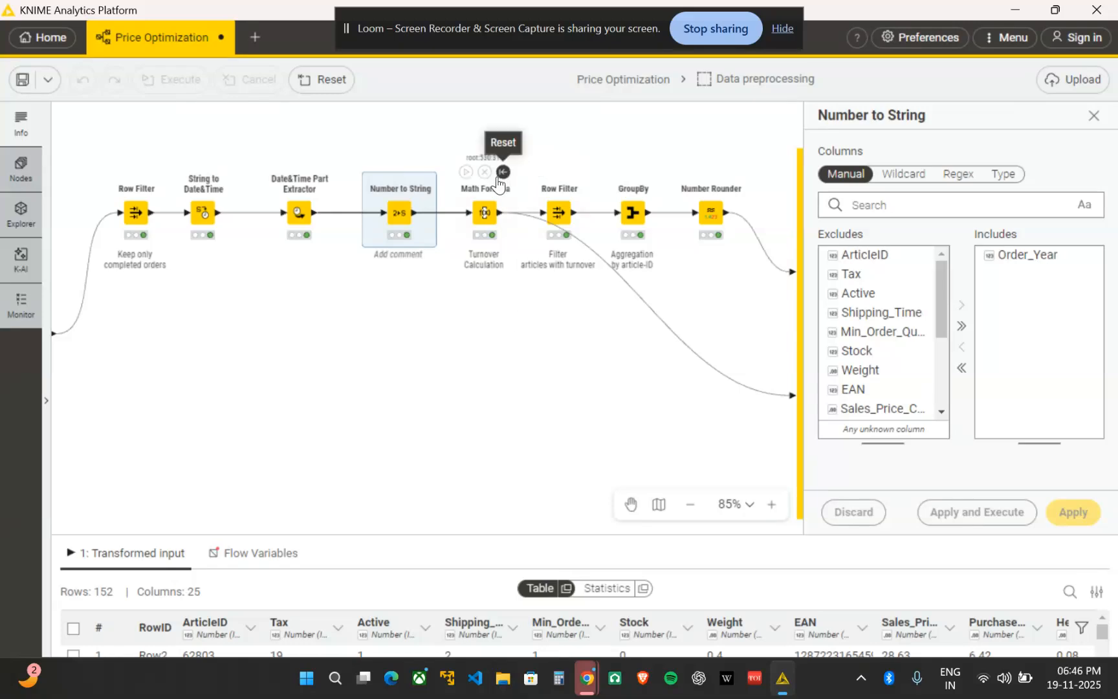
pyautogui.click(484, 215)
pyautogui.rightClick(483, 217)
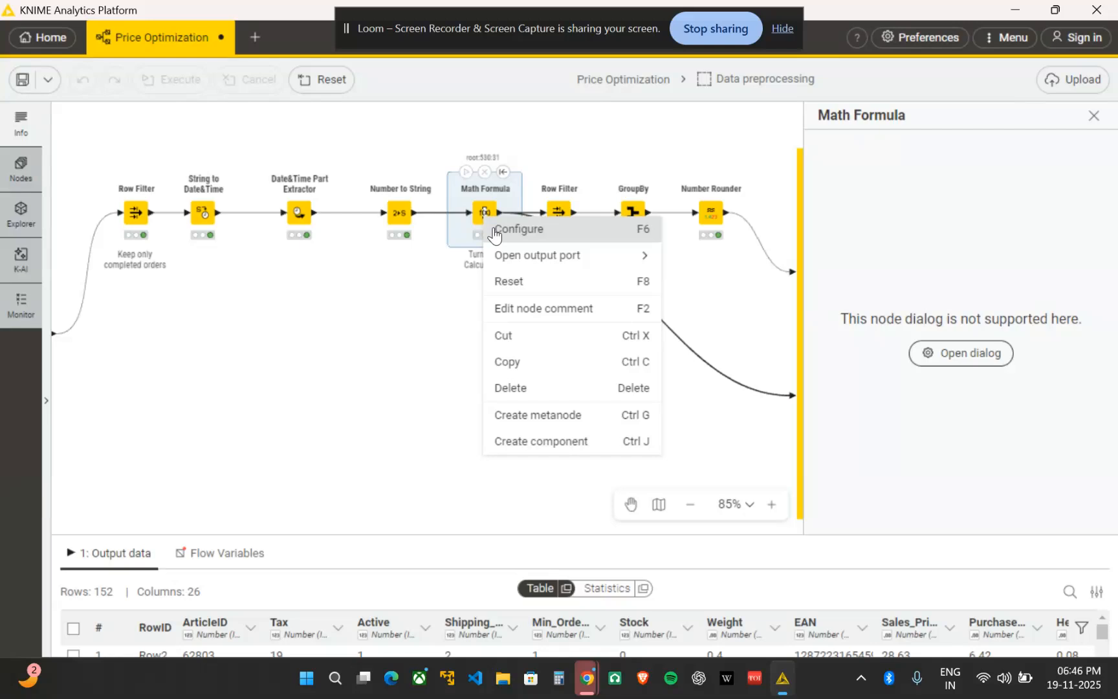
pyautogui.click(494, 230)
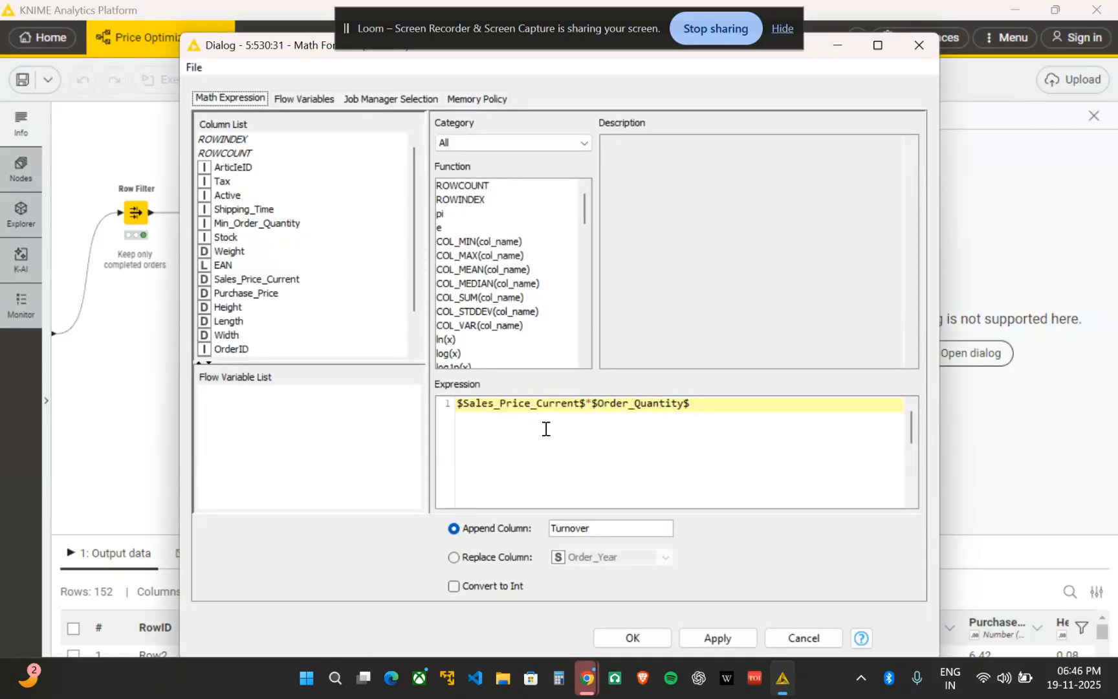
pyautogui.click(920, 46)
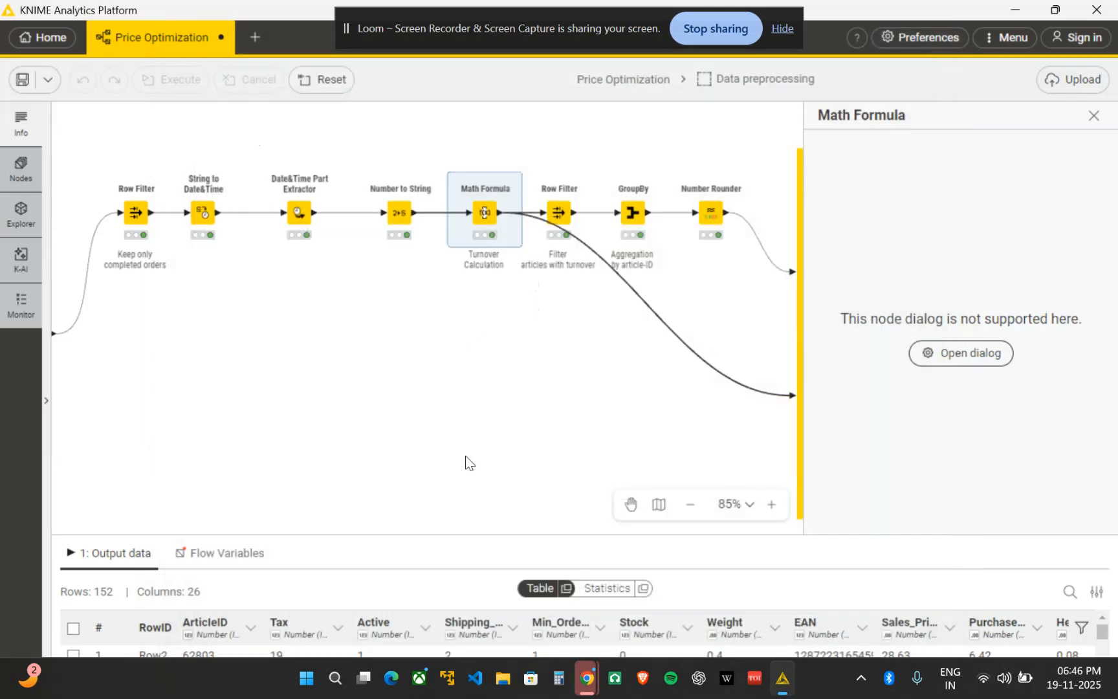
# Open the configuration of the GroupBy node that aggregates by article ID, check its group column, and close it.
pyautogui.moveTo(557, 226)
pyautogui.hscroll(2, 549, 230)
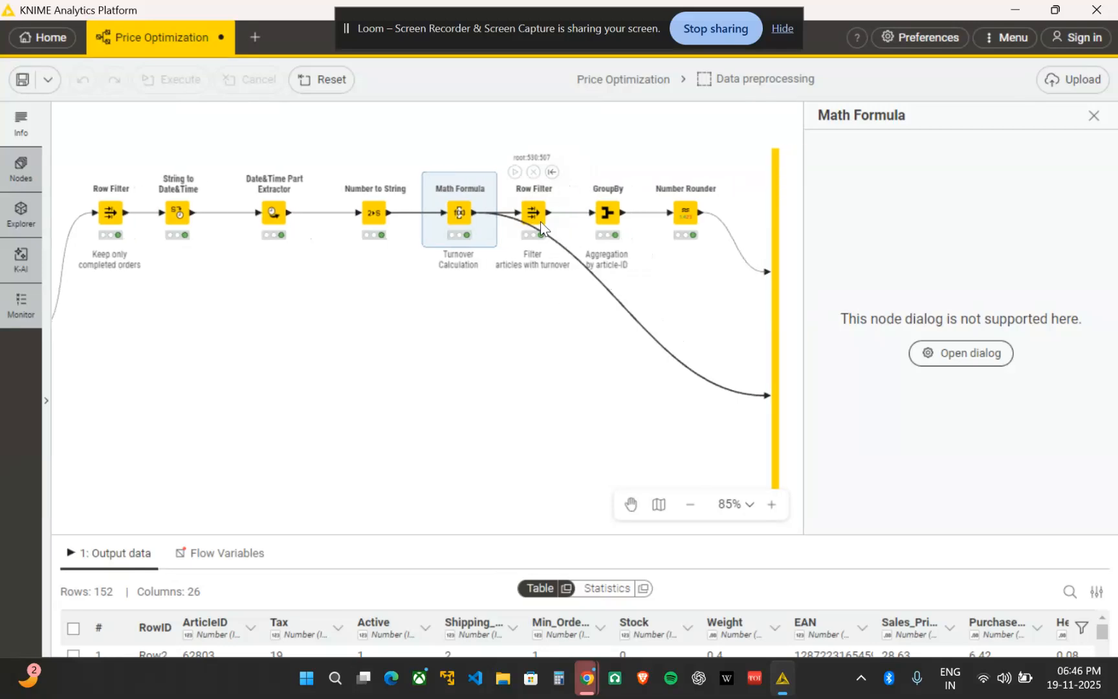
pyautogui.hscroll(2, 541, 221)
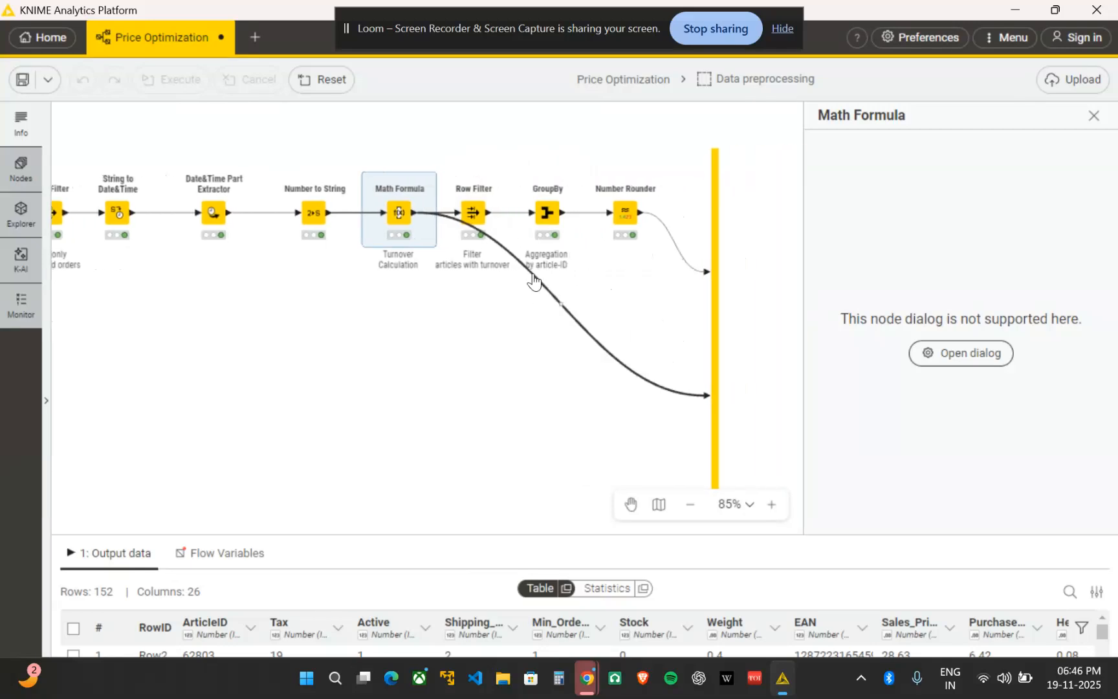
pyautogui.click(546, 215)
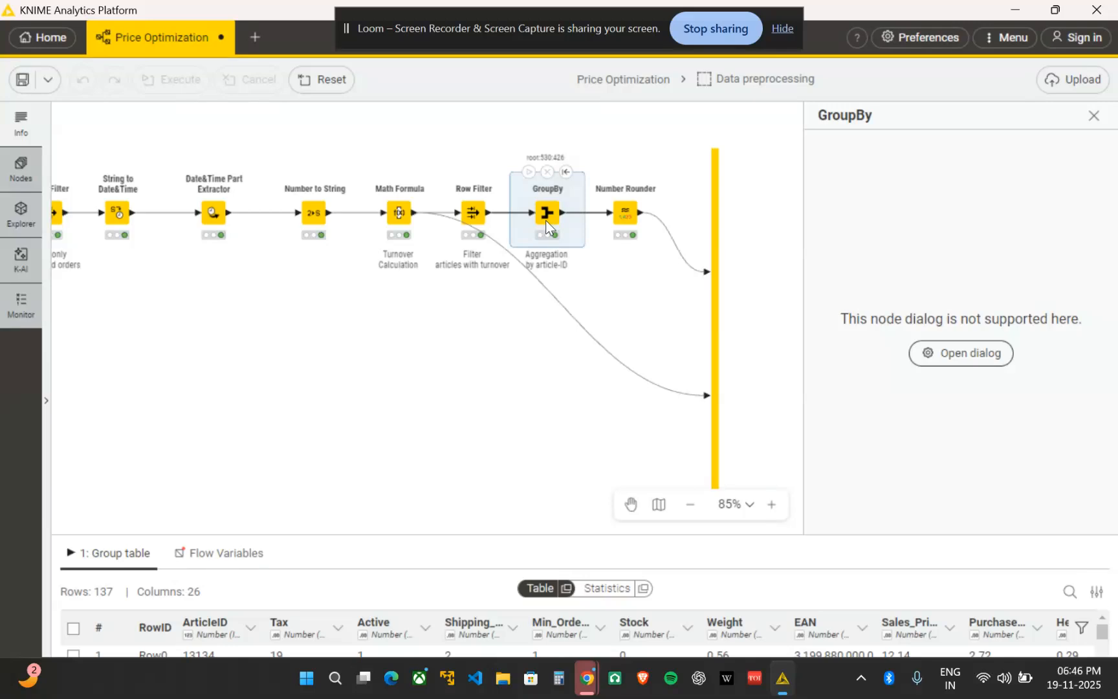
pyautogui.rightClick(546, 223)
pyautogui.click(547, 227)
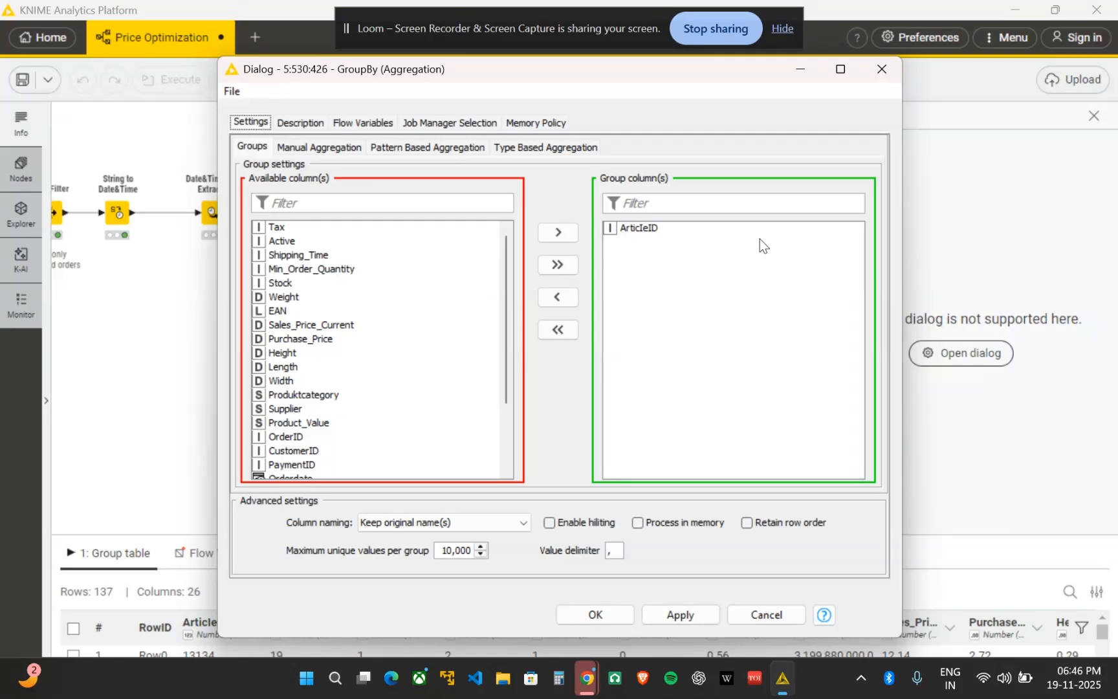
pyautogui.click(881, 71)
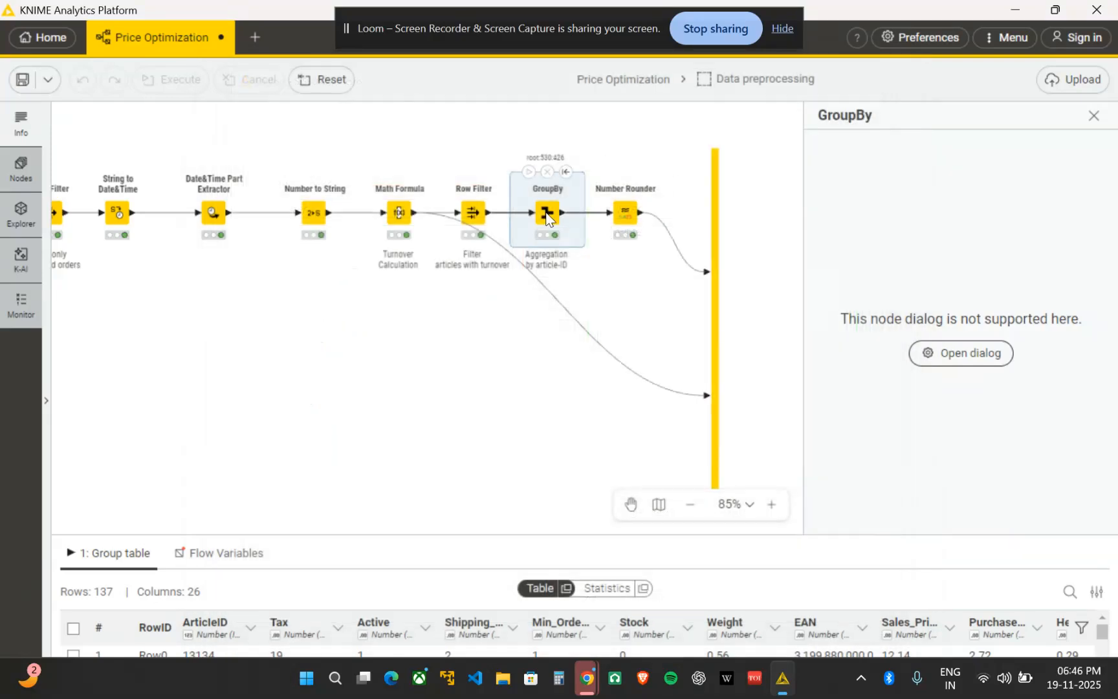
# Review the Number Rounder's included columns, rounding mode, digits and output column settings.
pyautogui.click(620, 221)
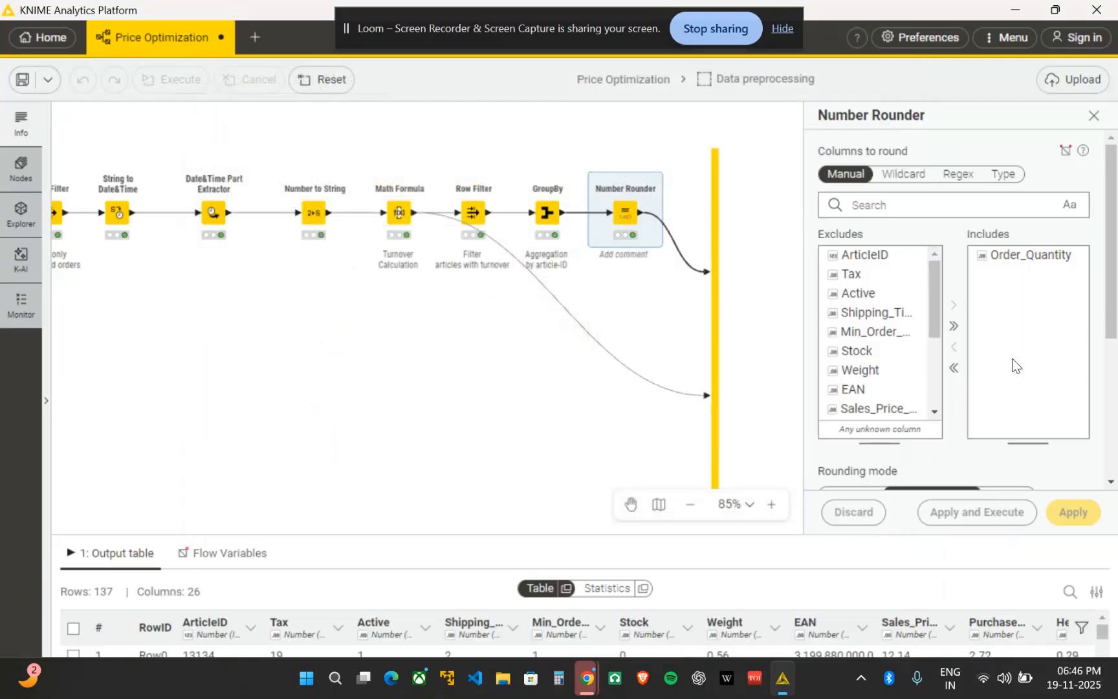
pyautogui.scroll(-4, 1010, 367)
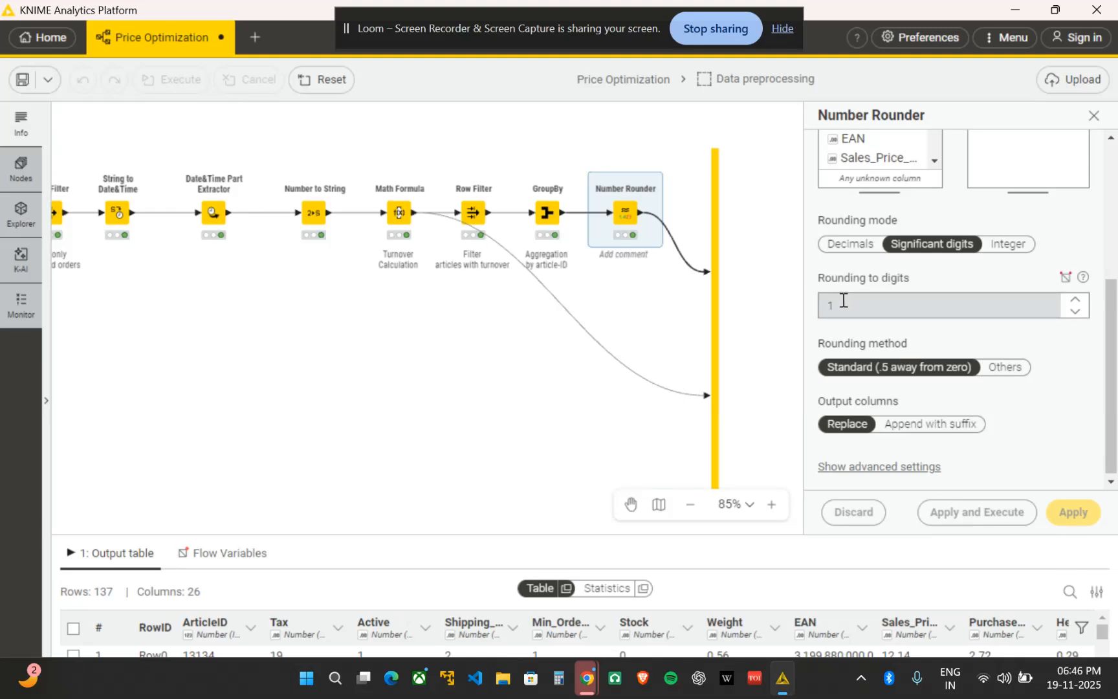
pyautogui.scroll(2, 818, 272)
pyautogui.hscroll(-1, 387, 357)
pyautogui.hscroll(-3, 385, 357)
# Return to the main Price Optimization workflow and show the Performance Analysis View's data app in an enlarged output area.
pyautogui.click(647, 78)
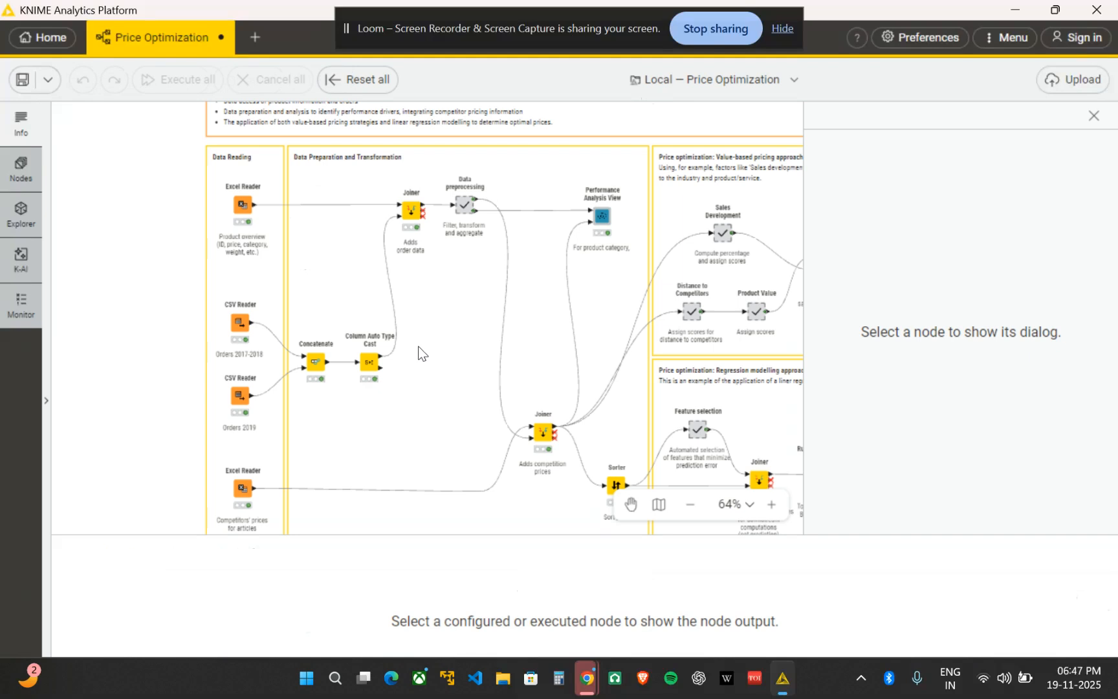
pyautogui.hscroll(1, 418, 350)
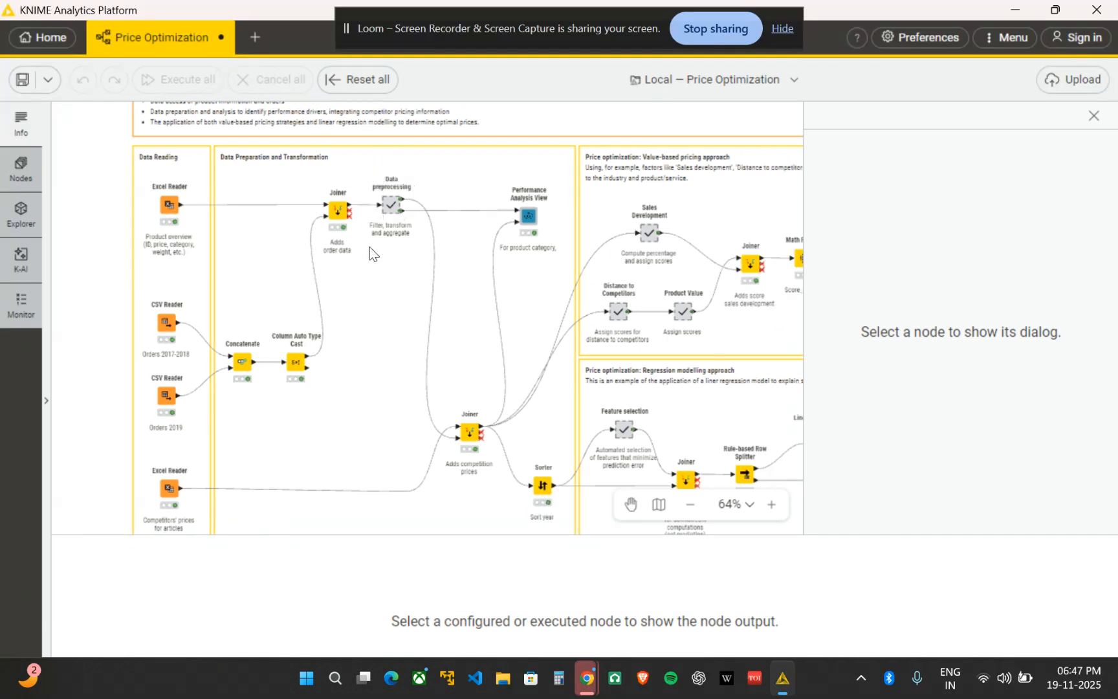
pyautogui.moveTo(401, 217)
pyautogui.moveTo(522, 236)
pyautogui.click(526, 219)
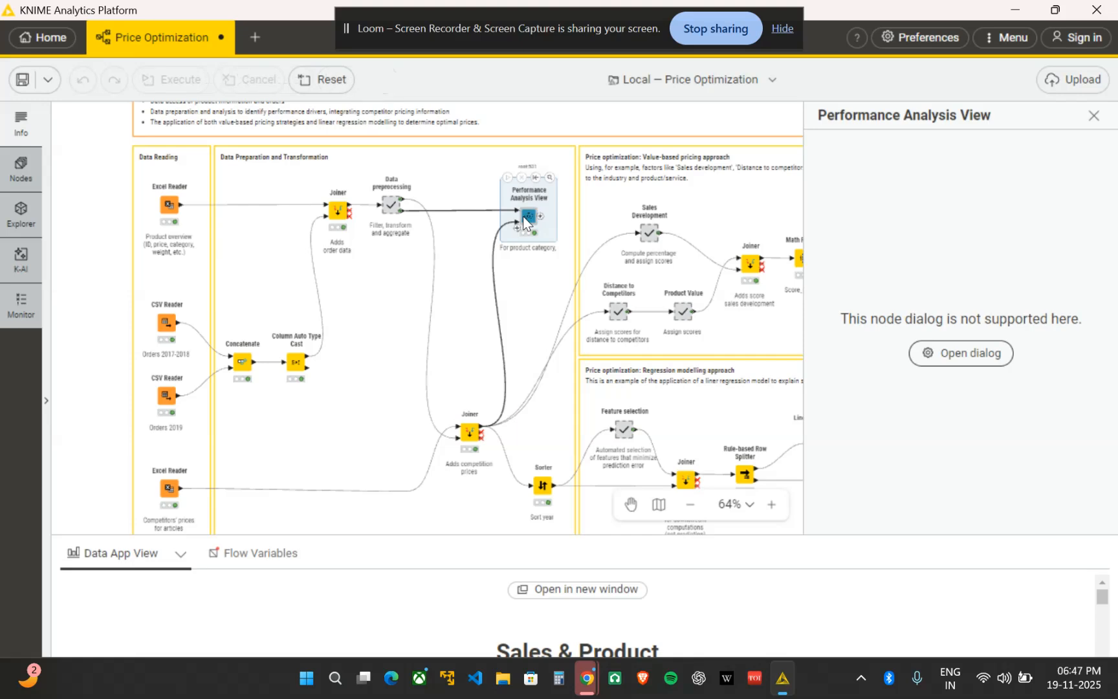
pyautogui.moveTo(608, 534); pyautogui.dragTo(604, 79)
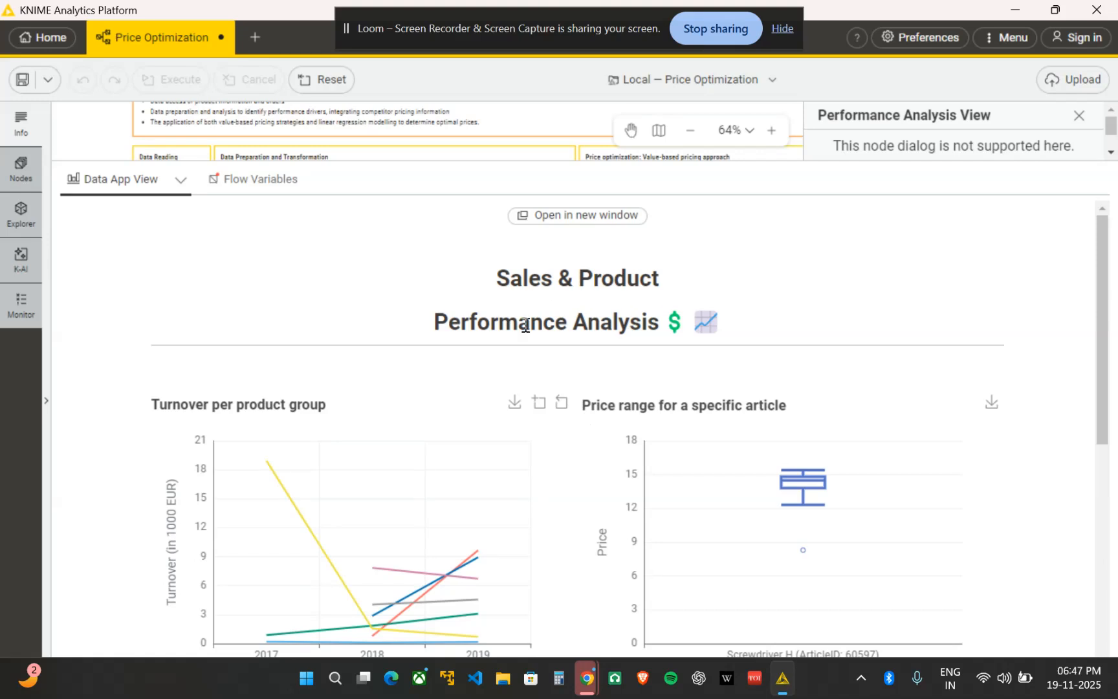
pyautogui.scroll(-1, 581, 472)
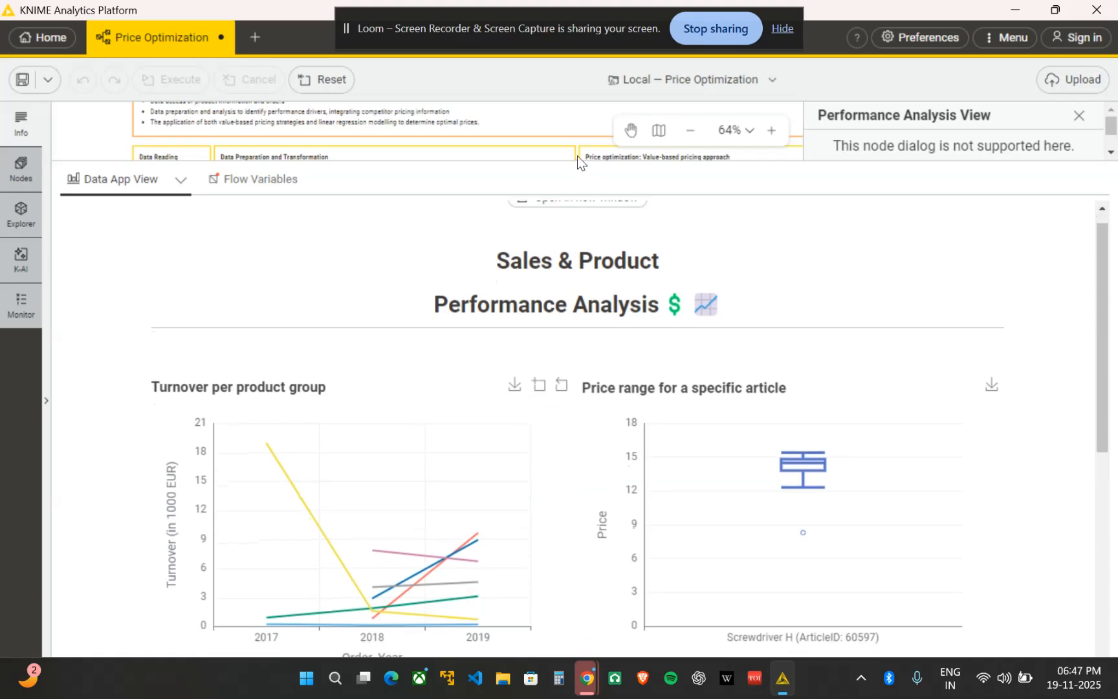
# Shrink the output area and show the settings of the Joiner that adds competition prices.
pyautogui.moveTo(576, 163); pyautogui.dragTo(627, 475)
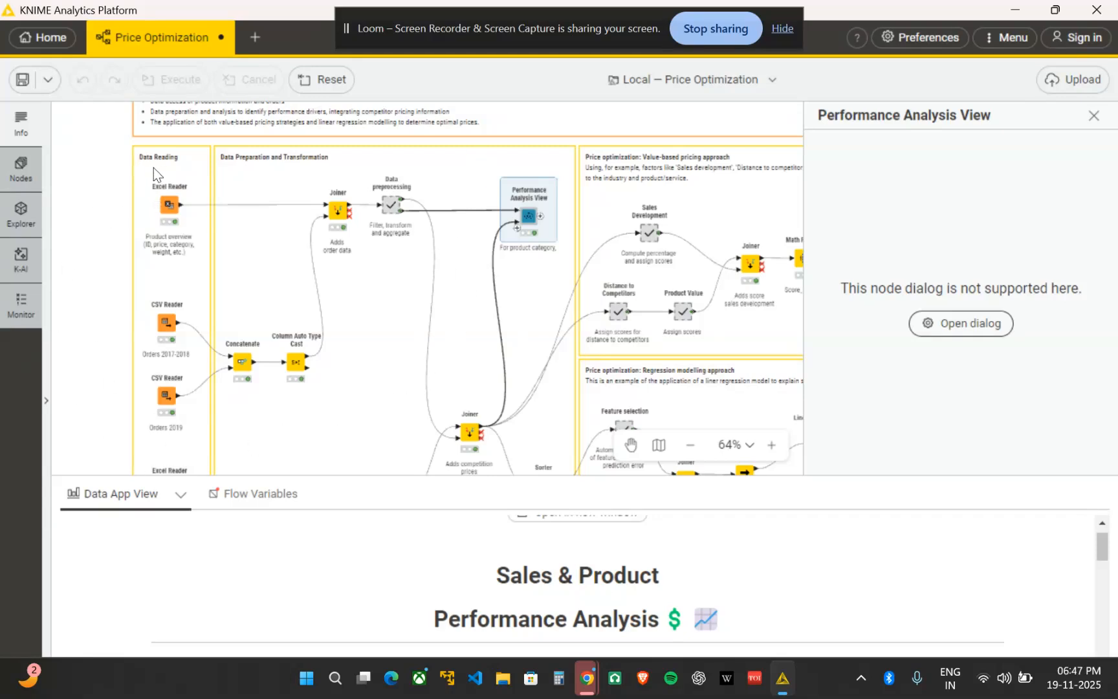
pyautogui.moveTo(535, 186)
pyautogui.click(433, 472)
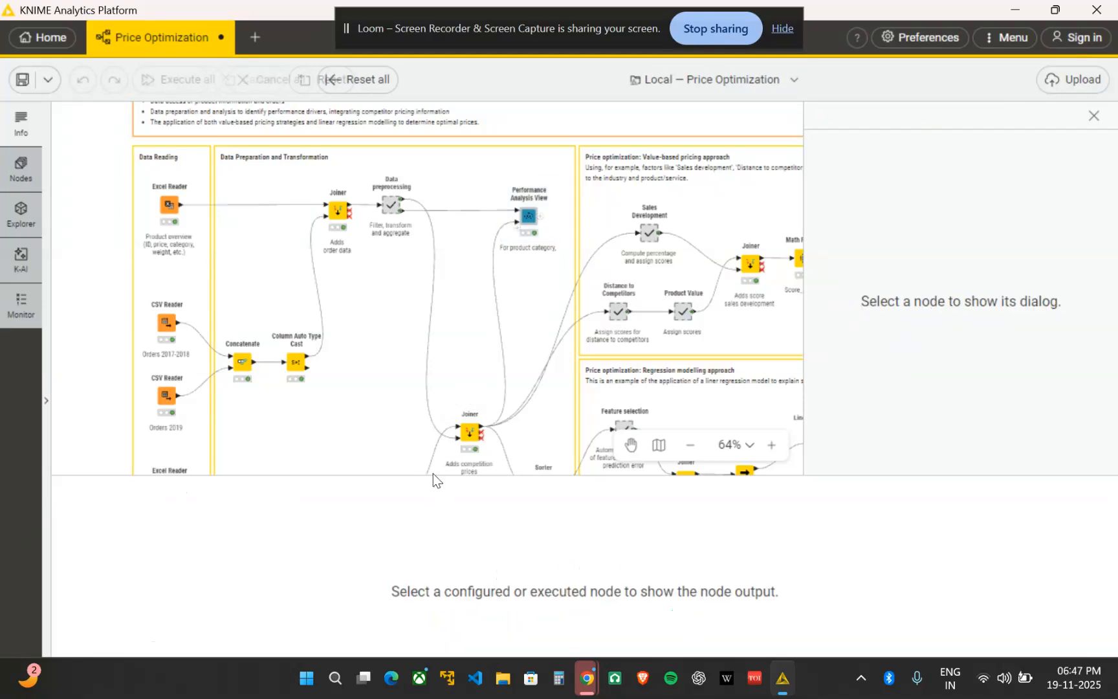
pyautogui.click(524, 222)
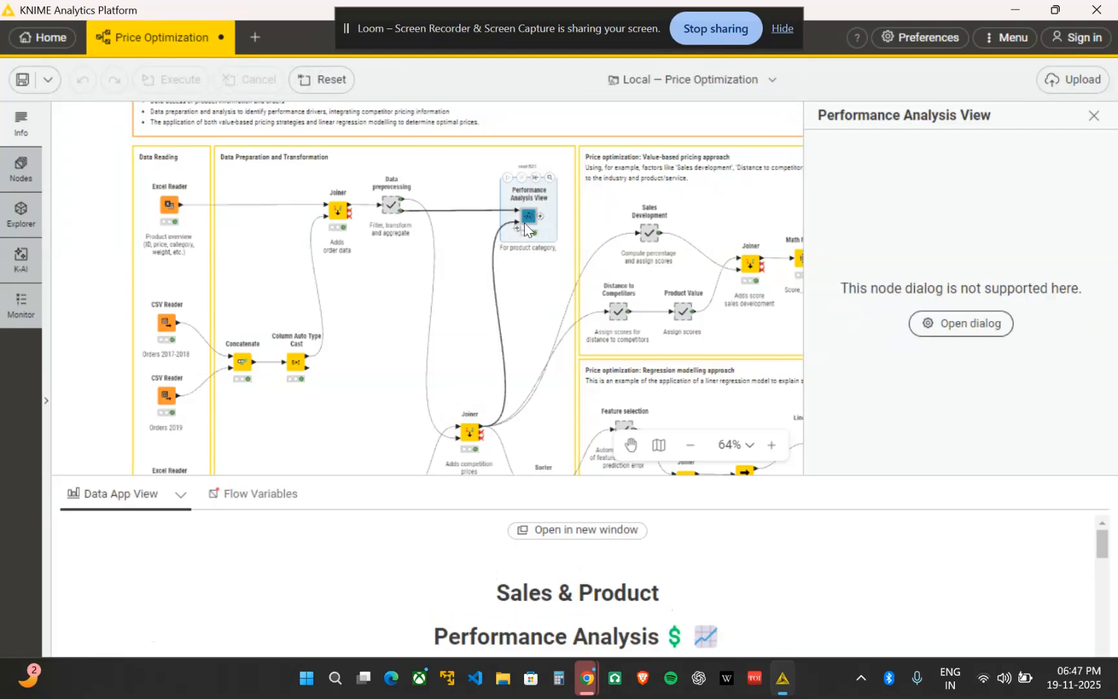
pyautogui.click(482, 467)
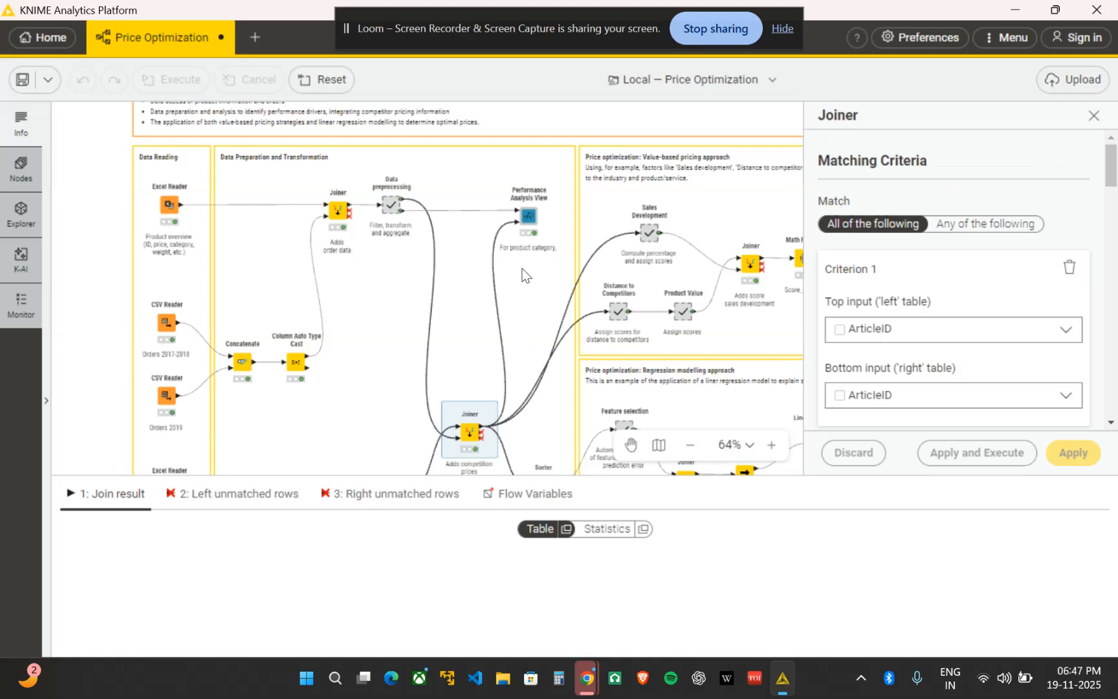
# Show the Performance Analysis View in an enlarged output area again and examine its turnover and price range charts.
pyautogui.click(526, 222)
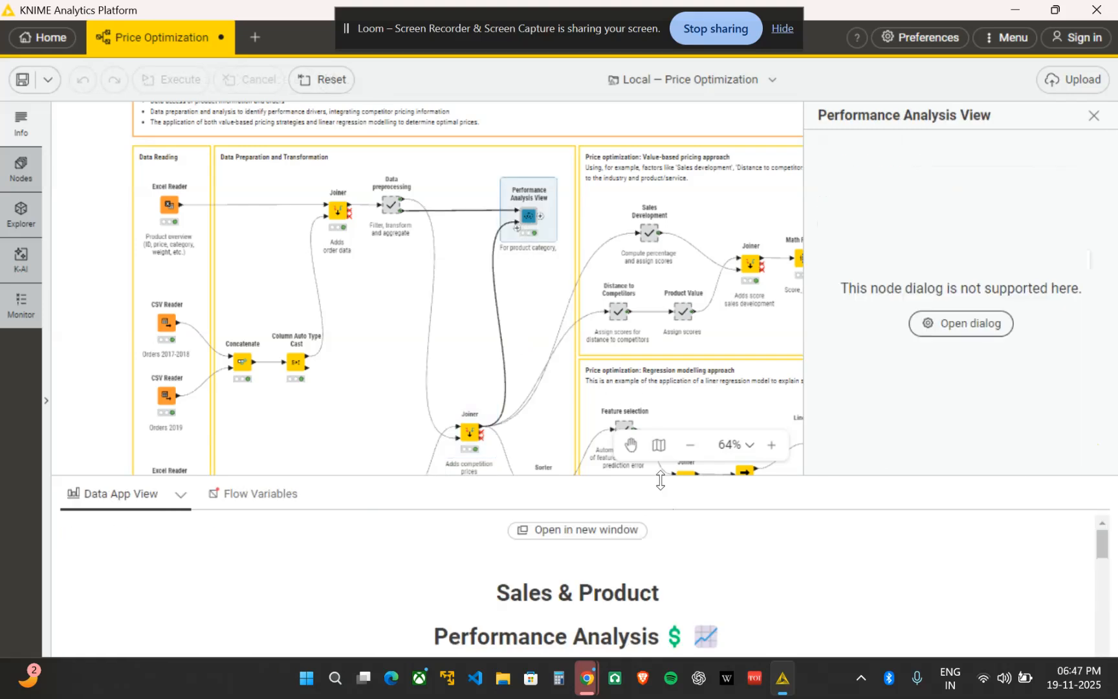
pyautogui.moveTo(660, 480); pyautogui.dragTo(660, 163)
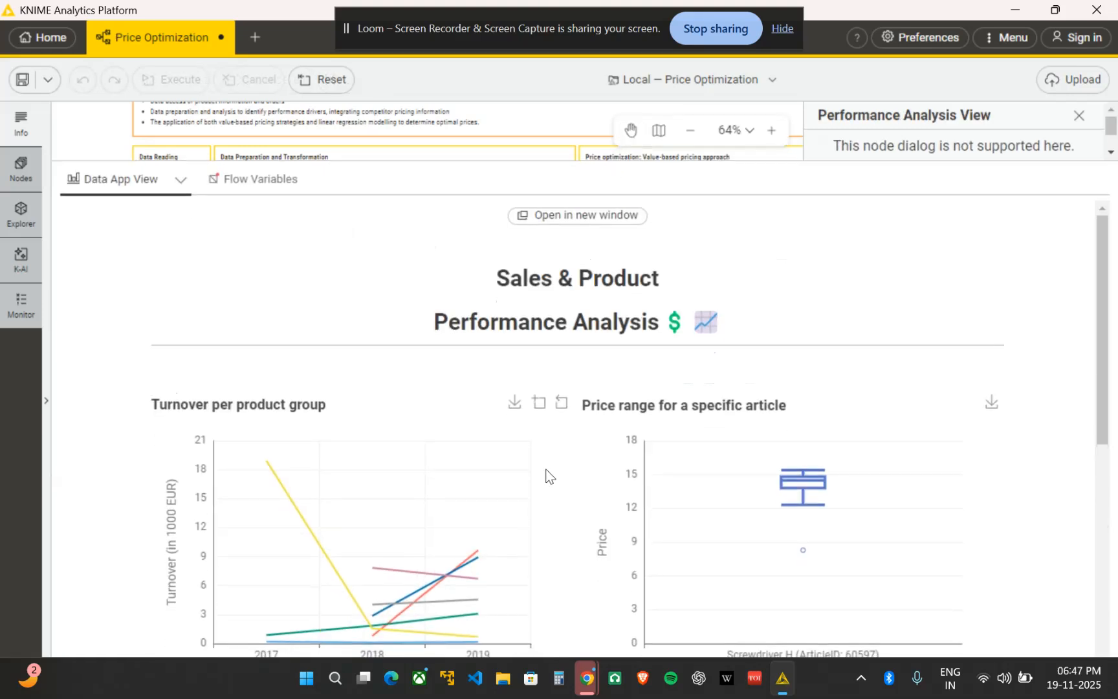
pyautogui.scroll(-3, 546, 476)
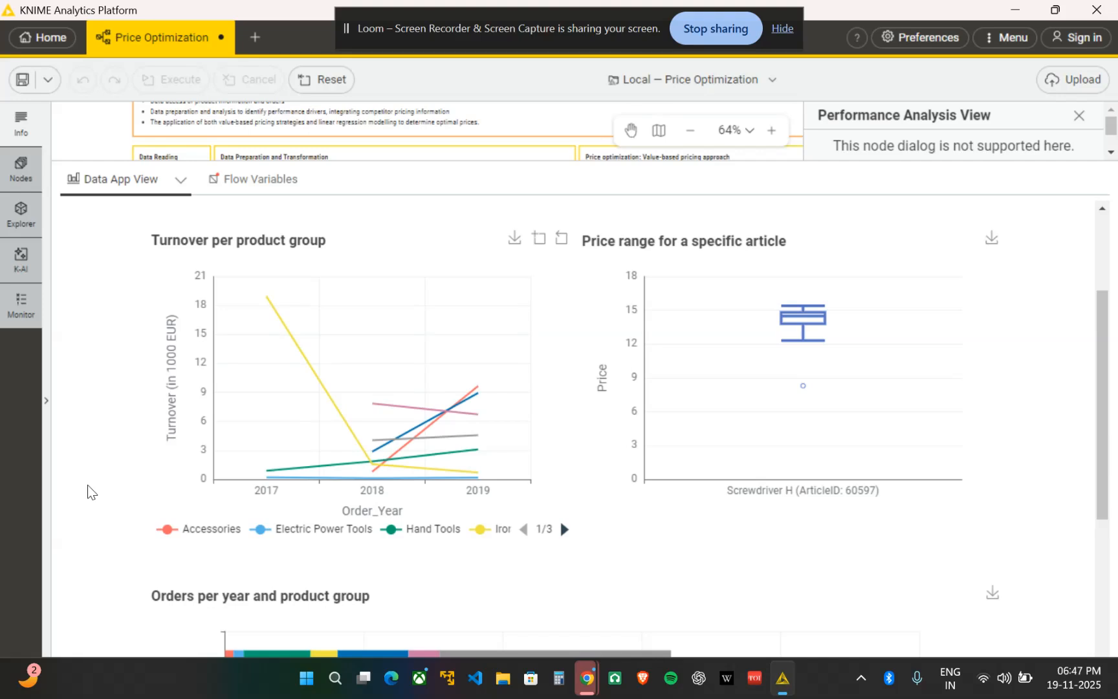
pyautogui.moveTo(370, 468)
# Inspect the bars of the orders per year and product group chart, and show the node's flow variables.
pyautogui.scroll(-5, 491, 495)
pyautogui.moveTo(341, 324)
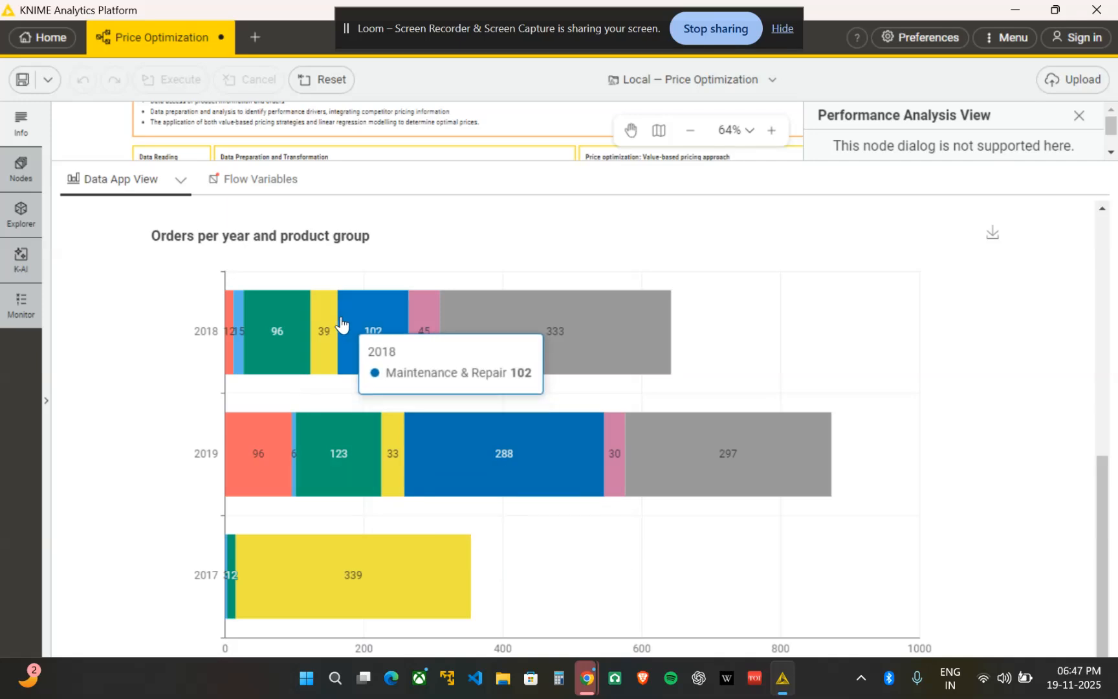
pyautogui.moveTo(274, 617)
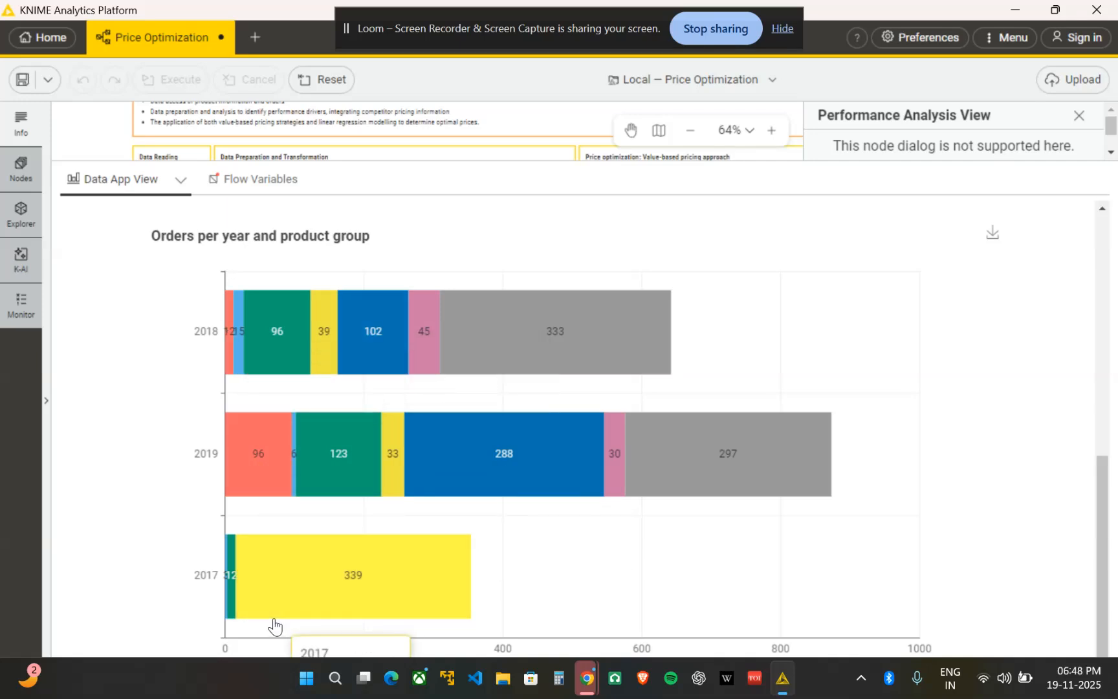
pyautogui.scroll(5, 274, 622)
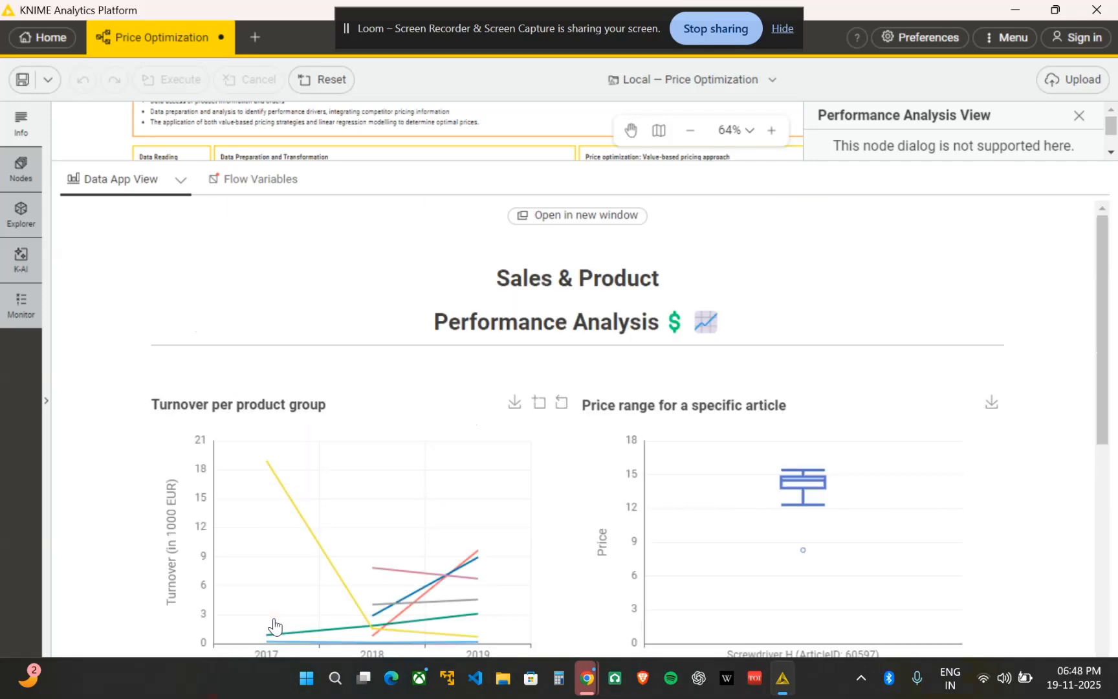
pyautogui.click(276, 180)
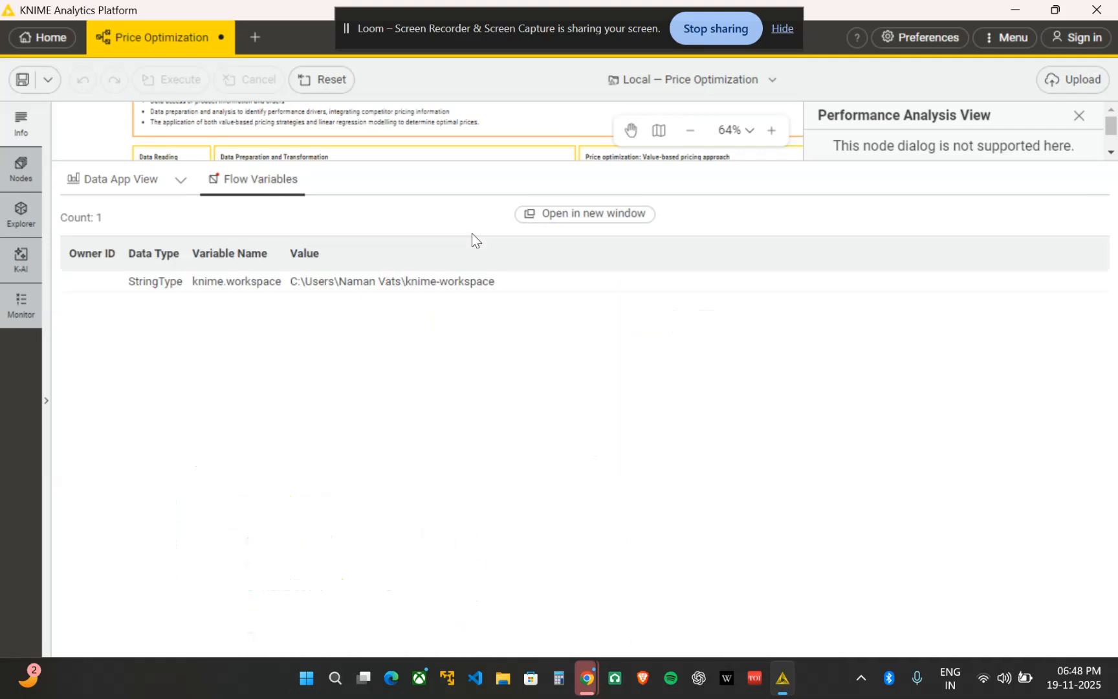
# Shrink the output area and examine the matching and output settings of the Joiner that adds competition prices.
pyautogui.moveTo(422, 162); pyautogui.dragTo(560, 590)
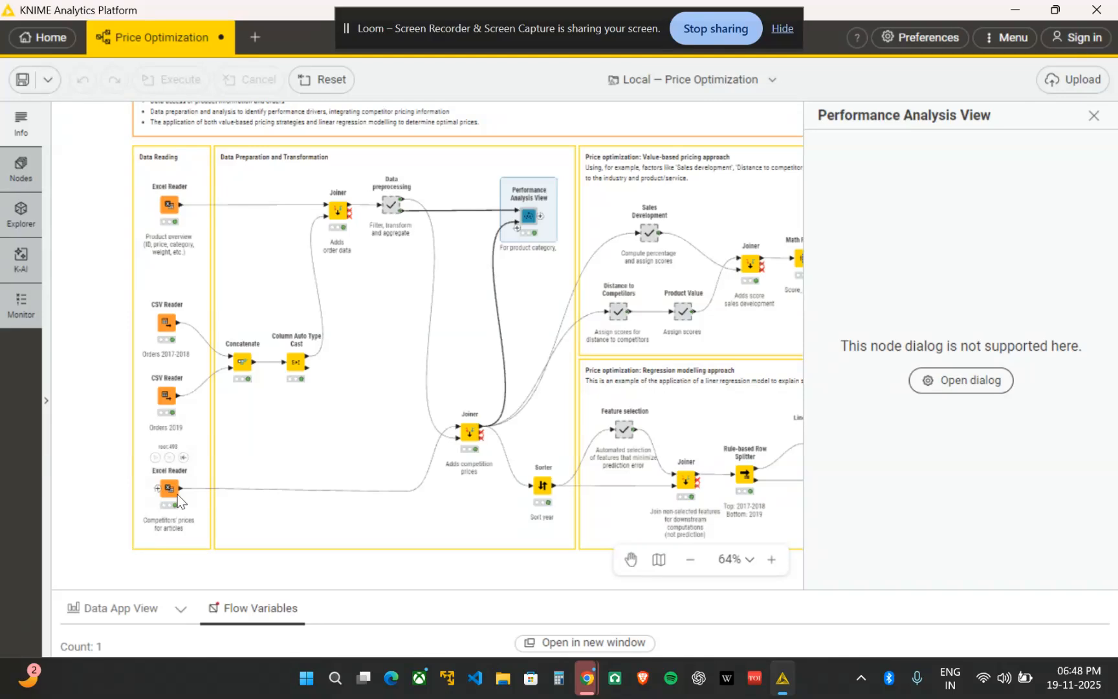
pyautogui.click(472, 432)
pyautogui.scroll(-5, 1116, 396)
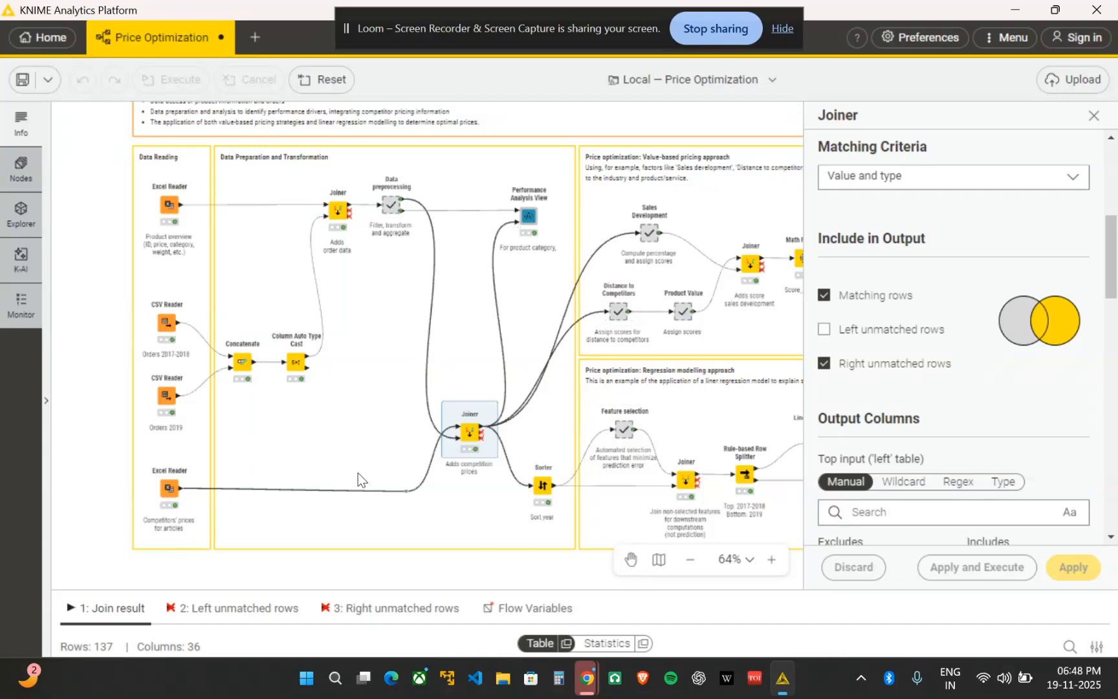
# Close the node settings panel to view the value-based pricing and regression modelling sections in full.
pyautogui.hscroll(5, 357, 479)
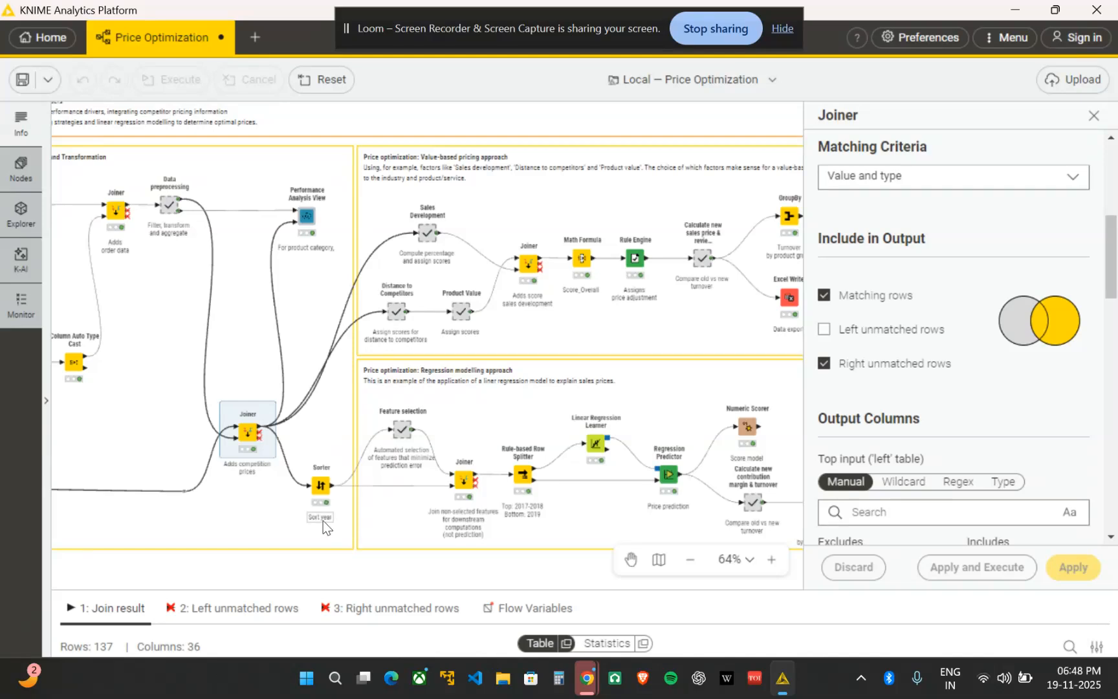
pyautogui.hscroll(2, 323, 520)
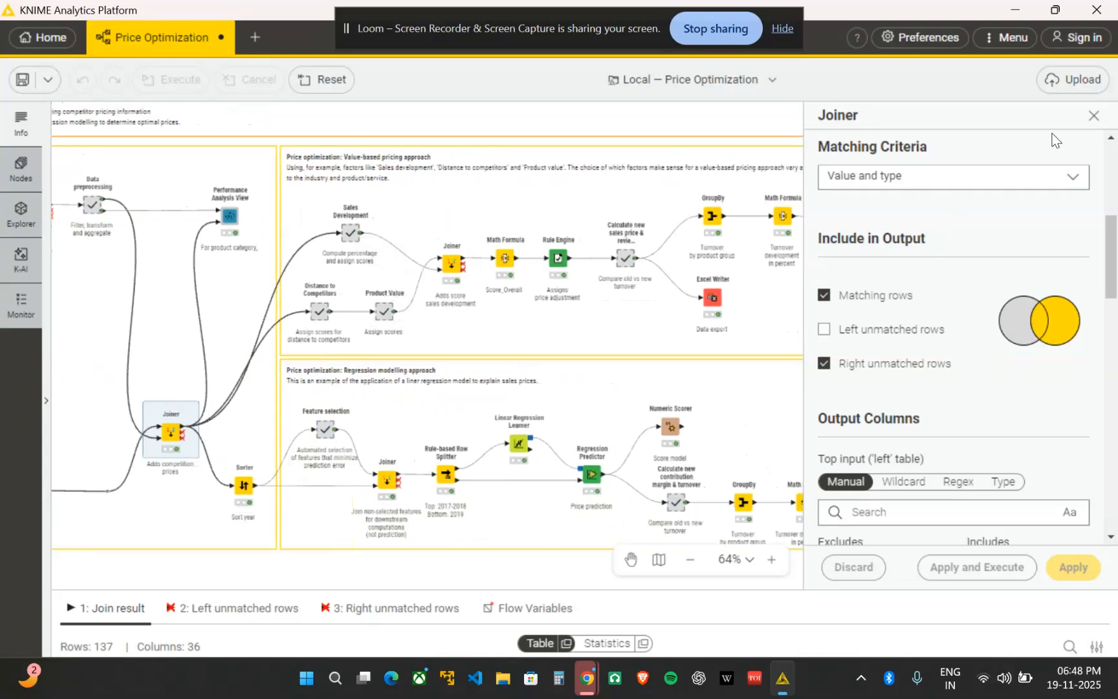
pyautogui.click(1092, 116)
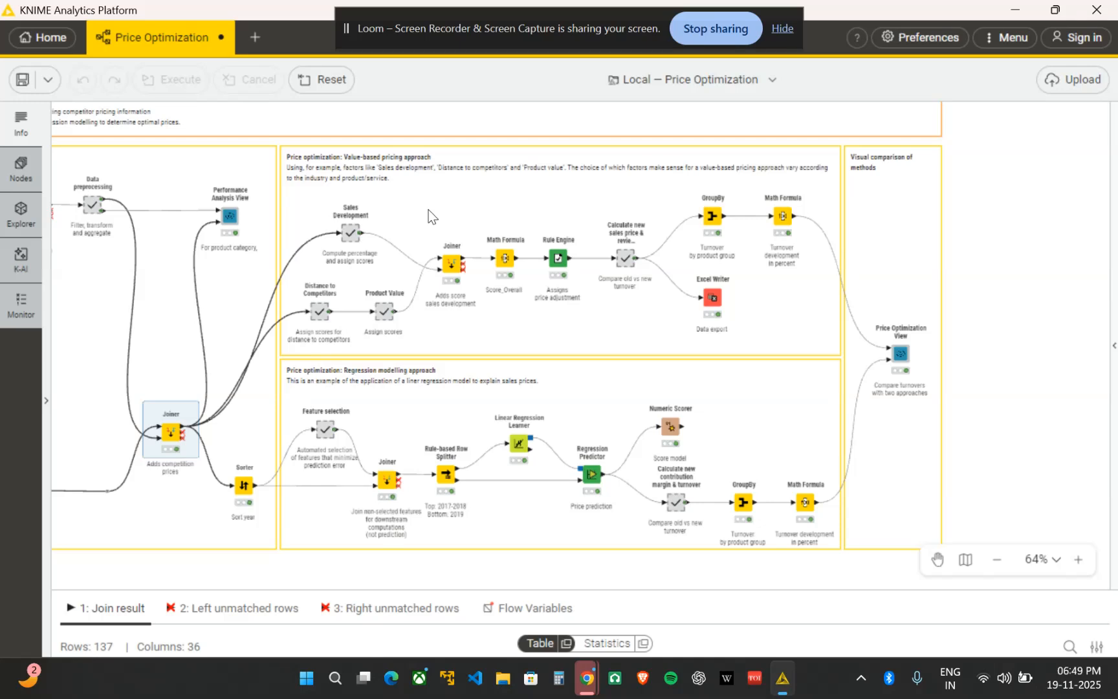
# Enter the Sales Development metanode and inspect the group settings in the Pivot node's configuration, closing it without changes.
pyautogui.doubleClick(355, 234)
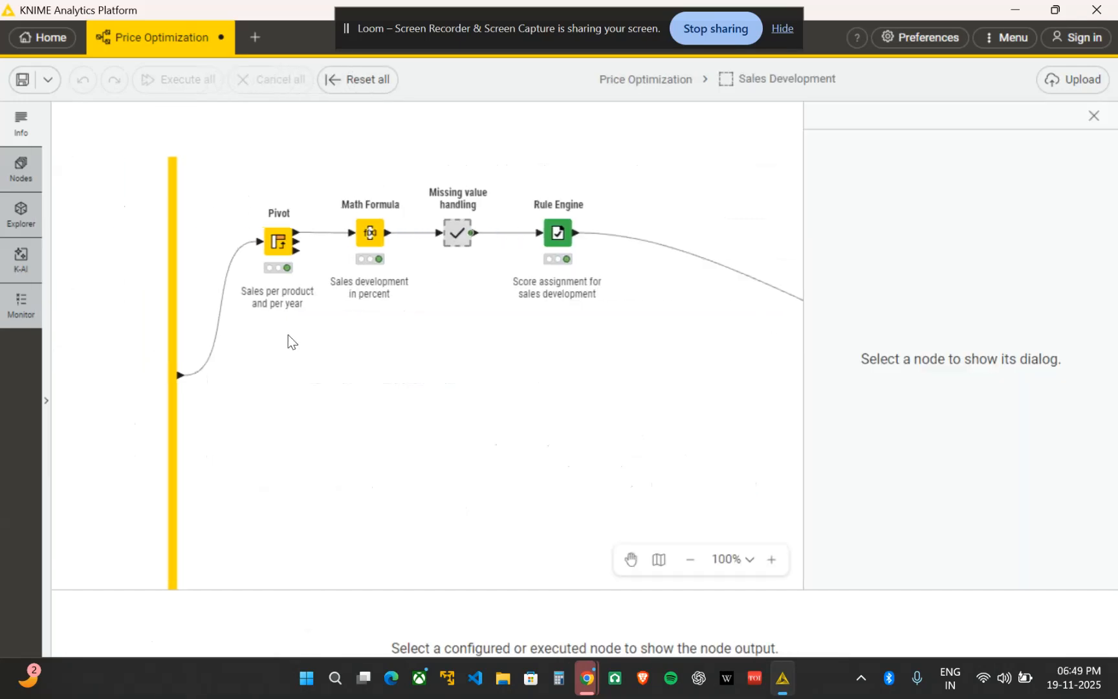
pyautogui.click(280, 241)
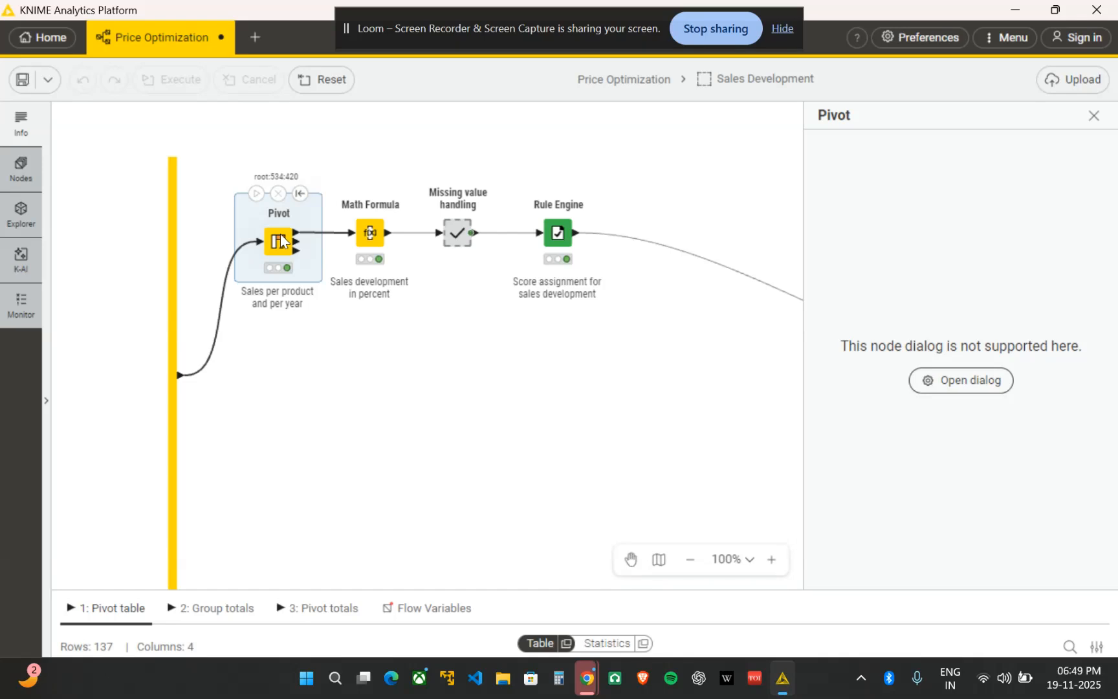
pyautogui.rightClick(281, 241)
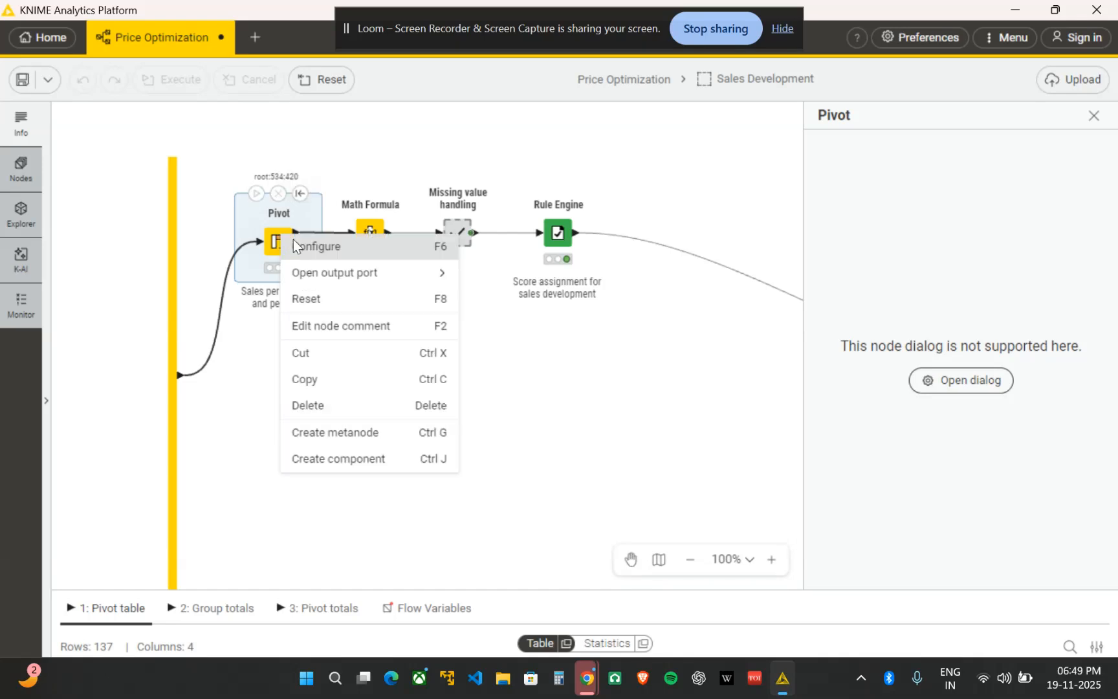
pyautogui.click(294, 244)
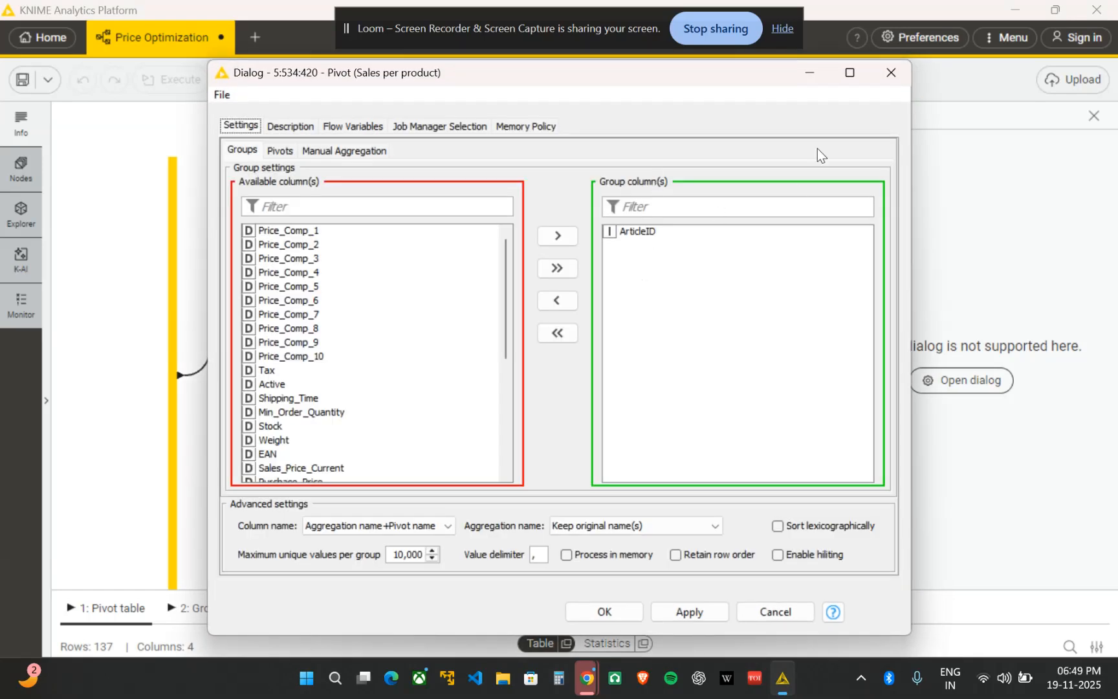
pyautogui.click(896, 78)
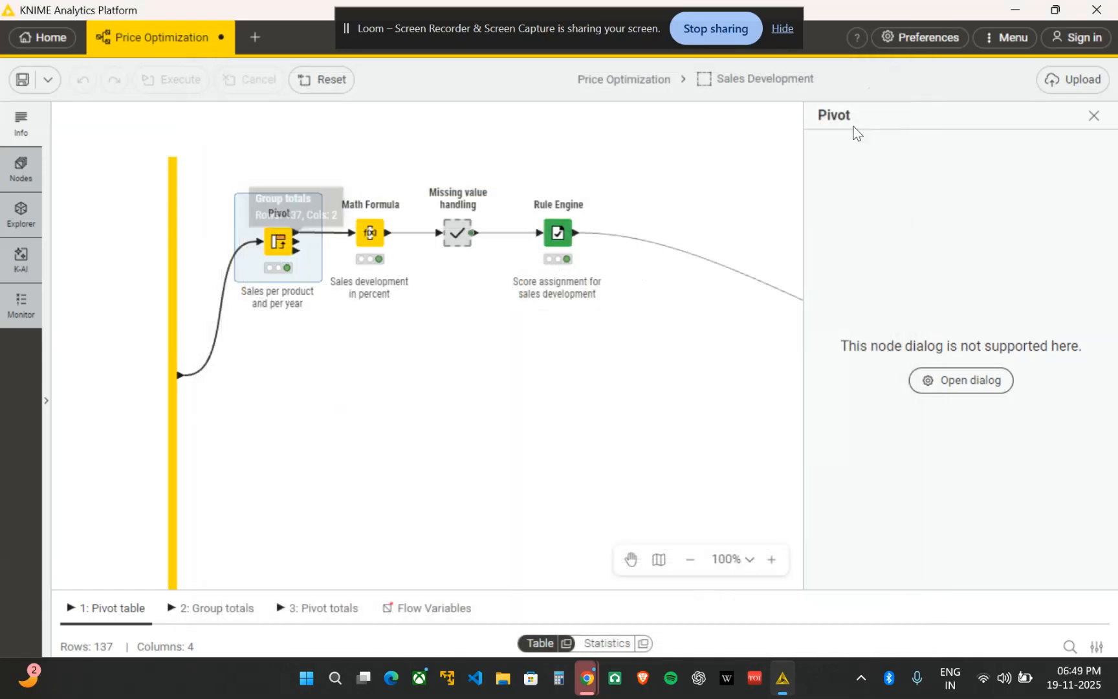
# Inspect the sales development expression in the Math Formula node's configuration and close the dialog.
pyautogui.rightClick(370, 240)
pyautogui.click(378, 238)
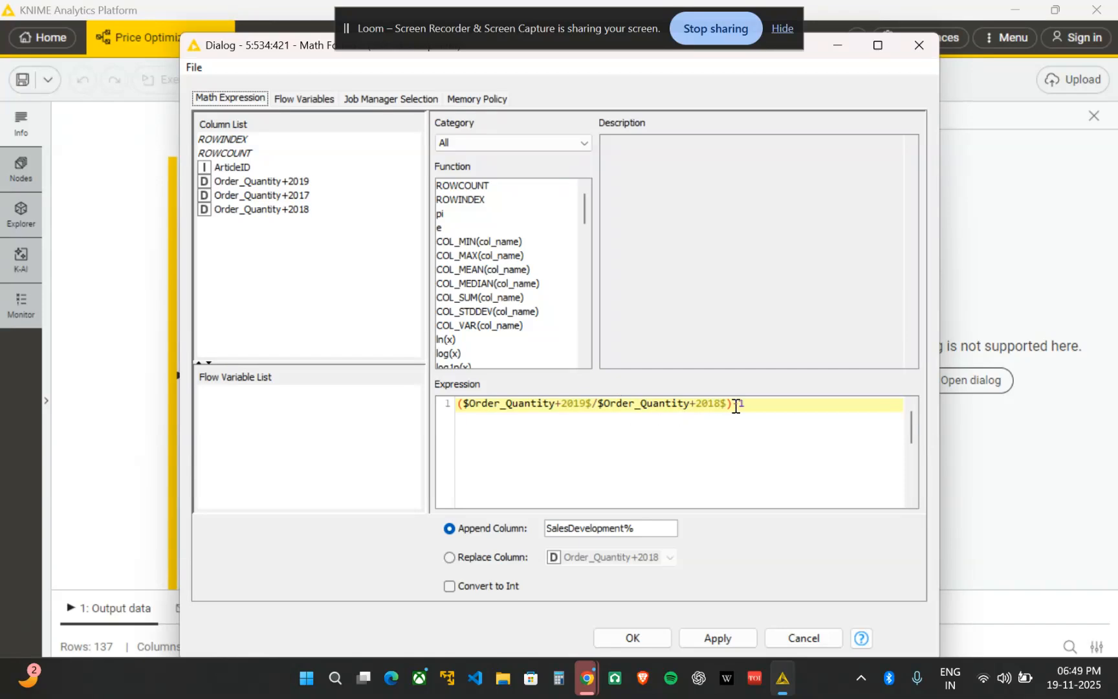
pyautogui.click(902, 45)
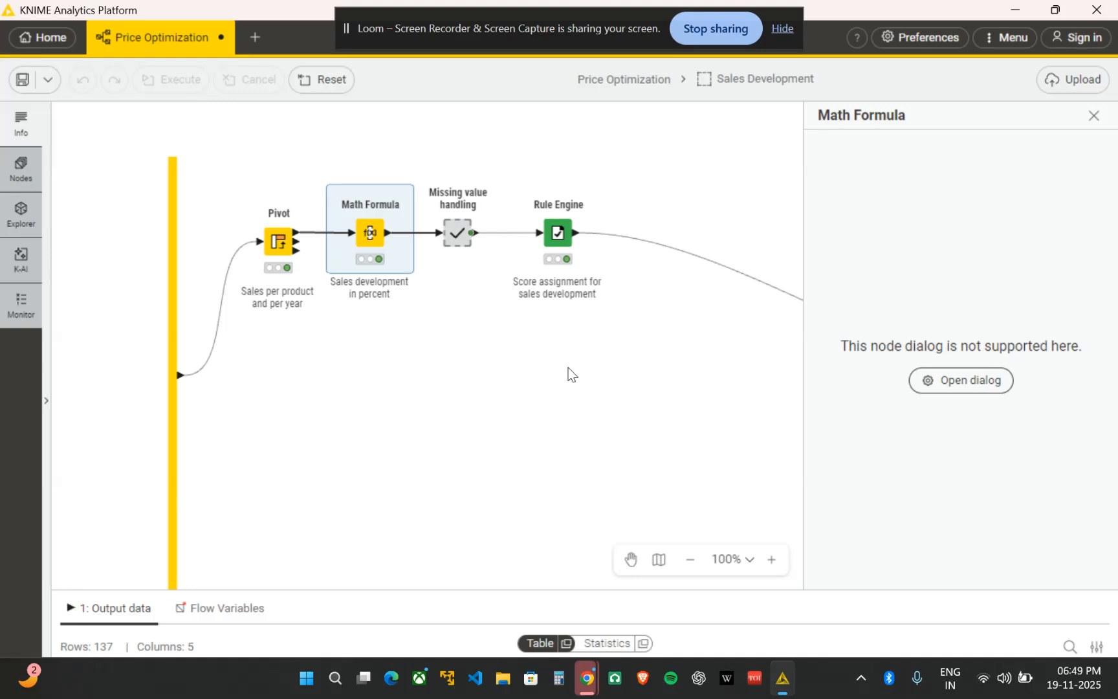
# Enter the Missing value handling metanode and show the configuration of its Rule Engine node.
pyautogui.moveTo(382, 233)
pyautogui.moveTo(459, 230)
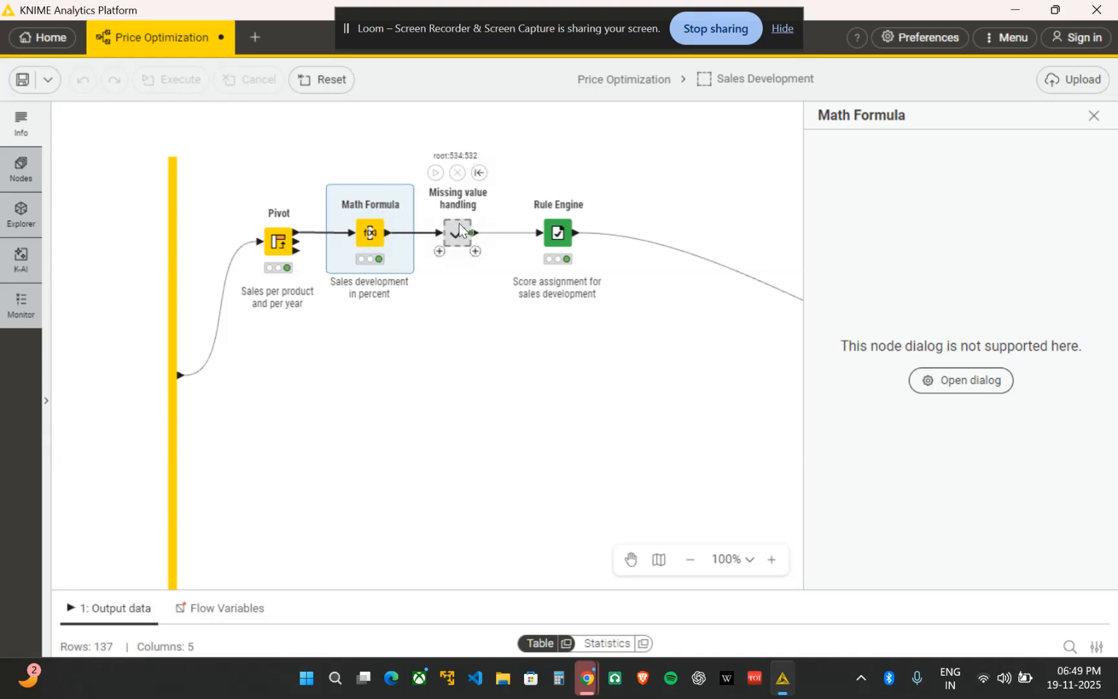
pyautogui.click(454, 227)
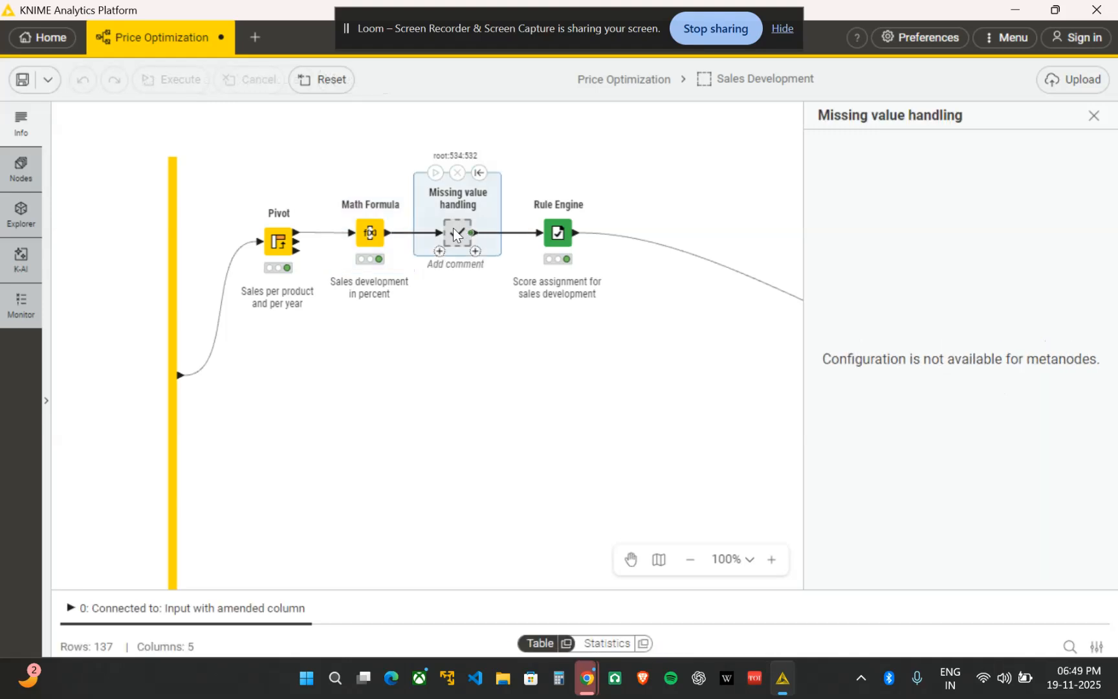
pyautogui.doubleClick(454, 228)
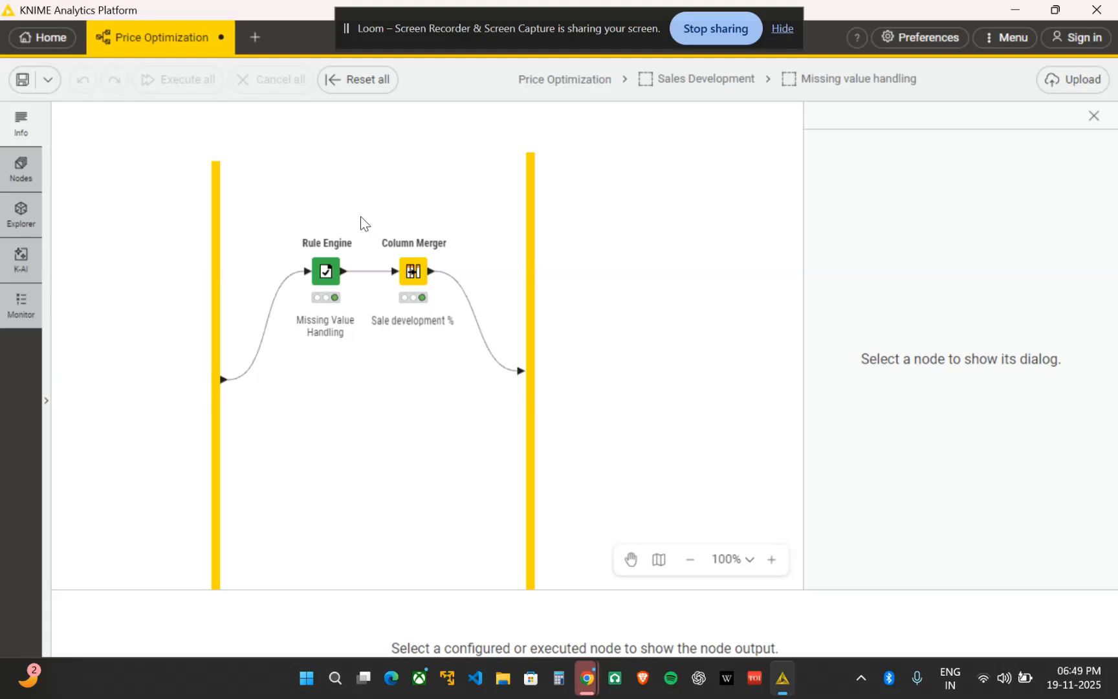
pyautogui.rightClick(319, 268)
pyautogui.click(344, 276)
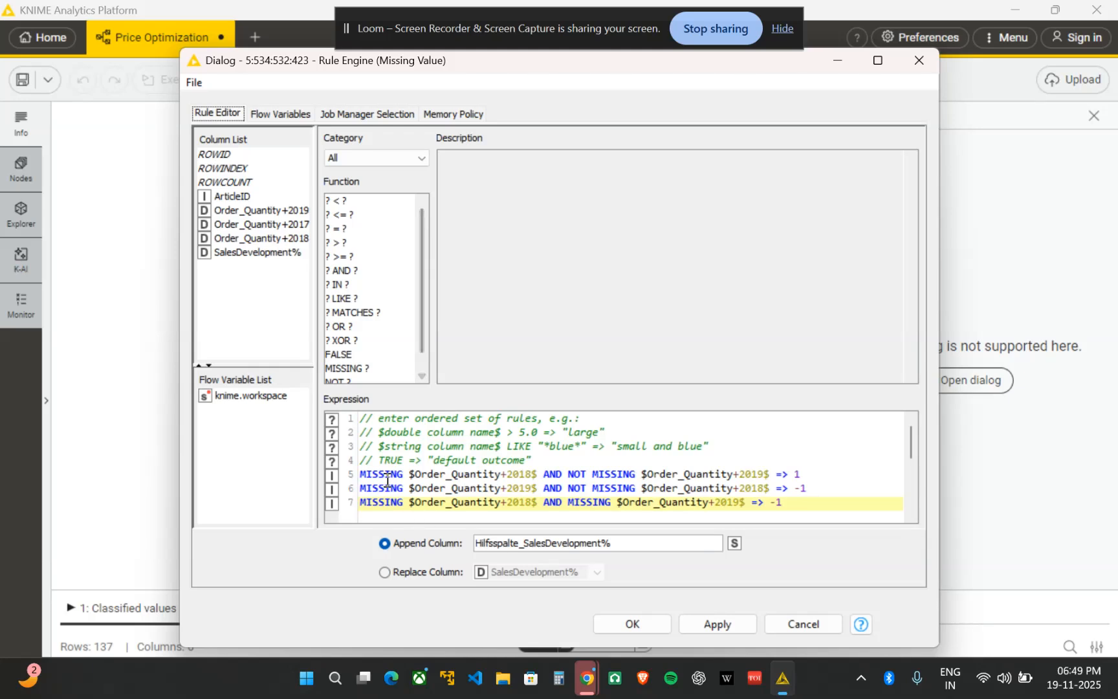
# Examine the outcomes of the missing-value rules and the available functions, and close the Rule Engine configuration.
pyautogui.click(794, 472)
pyautogui.doubleClick(795, 474)
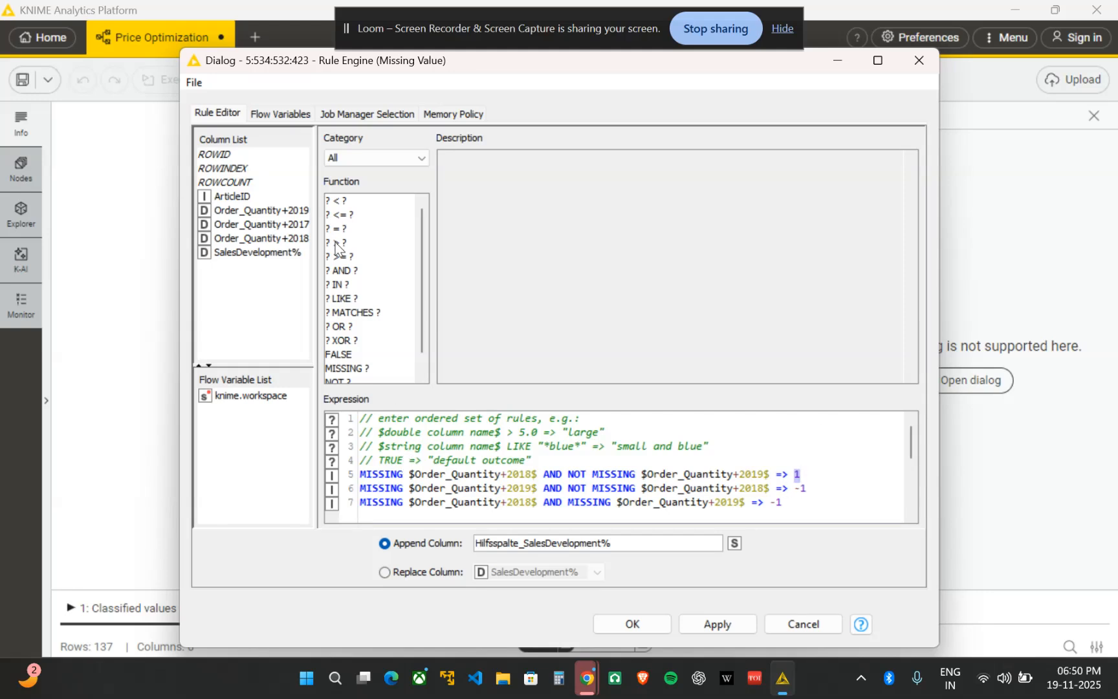
pyautogui.scroll(-2, 339, 249)
pyautogui.scroll(2, 340, 249)
pyautogui.scroll(-1, 351, 350)
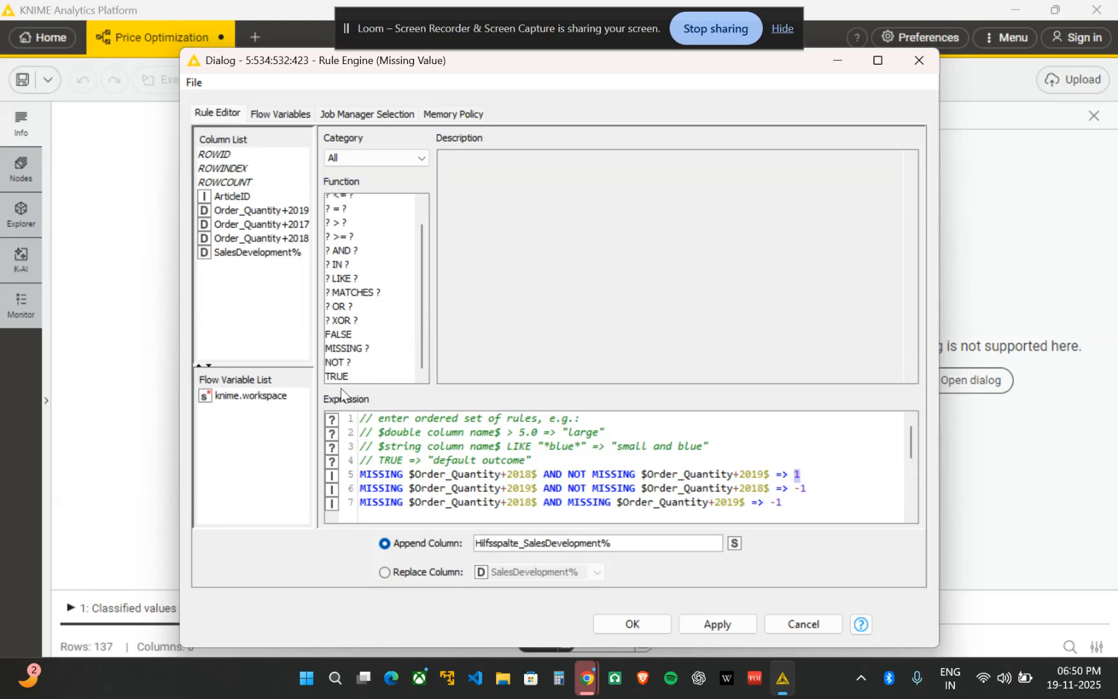
pyautogui.click(931, 65)
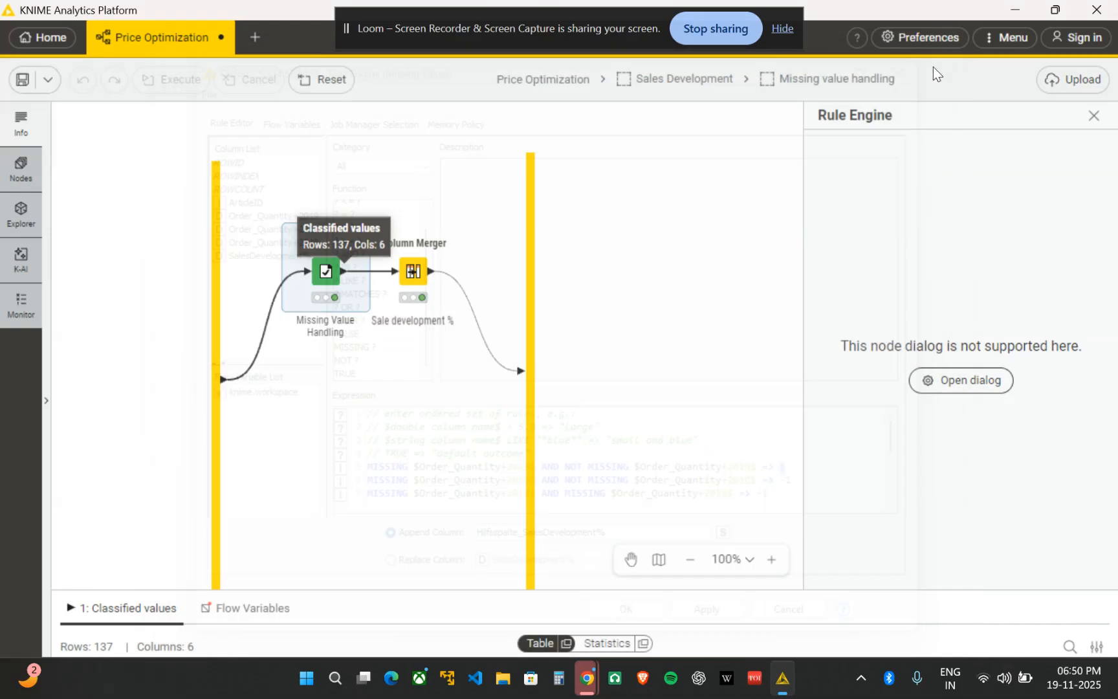
# Leave the Missing value handling metanode and return to the Sales Development level.
pyautogui.click(346, 486)
pyautogui.click(333, 272)
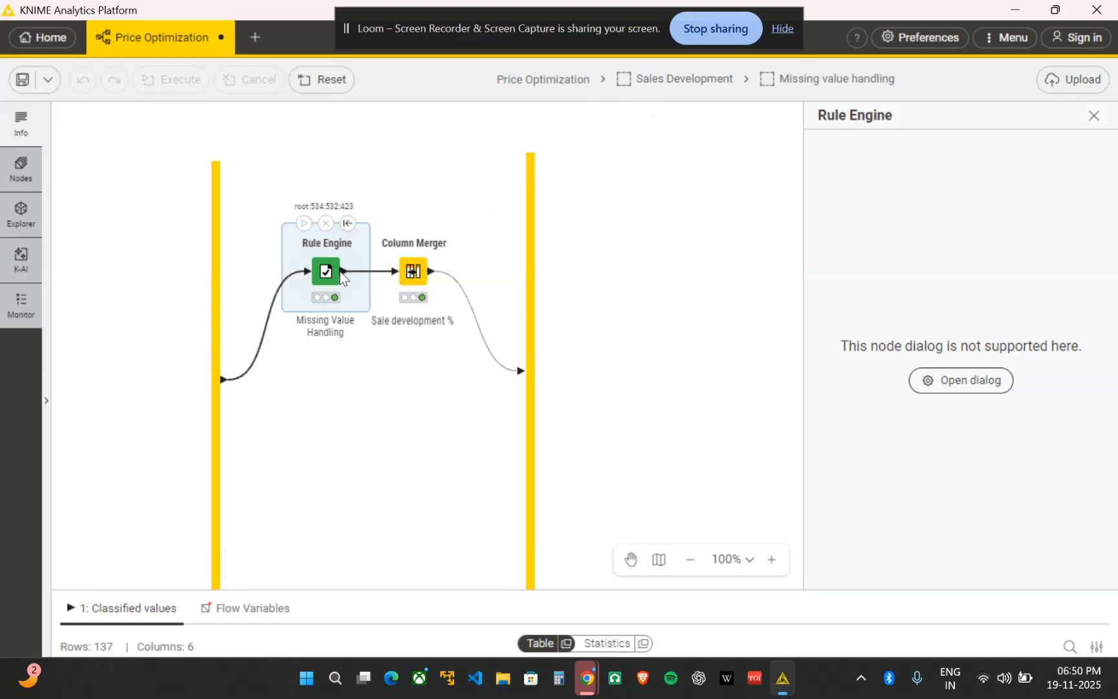
pyautogui.click(654, 90)
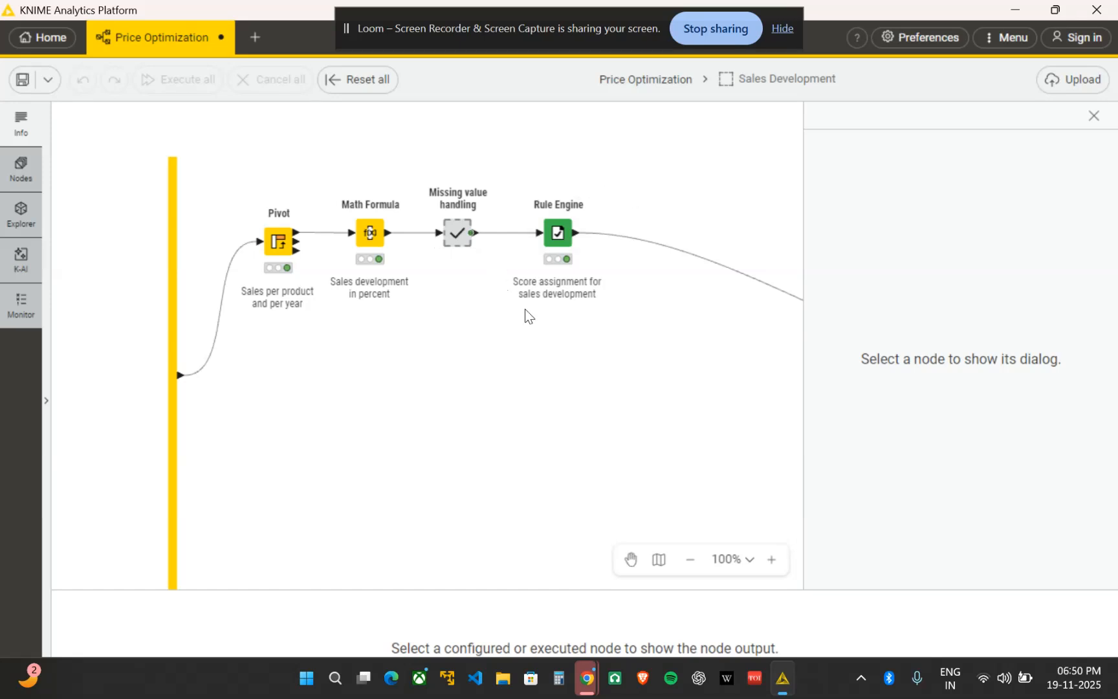
# Examine the sales development score rules in the Rule Engine node's configuration and close the dialog.
pyautogui.rightClick(559, 243)
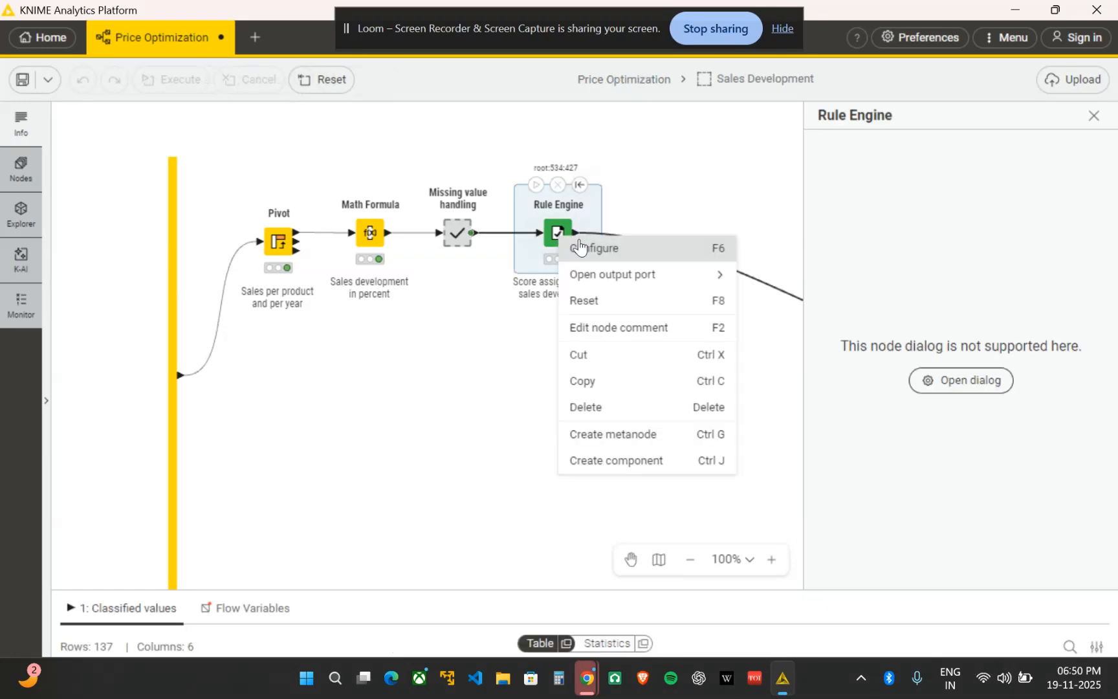
pyautogui.click(579, 247)
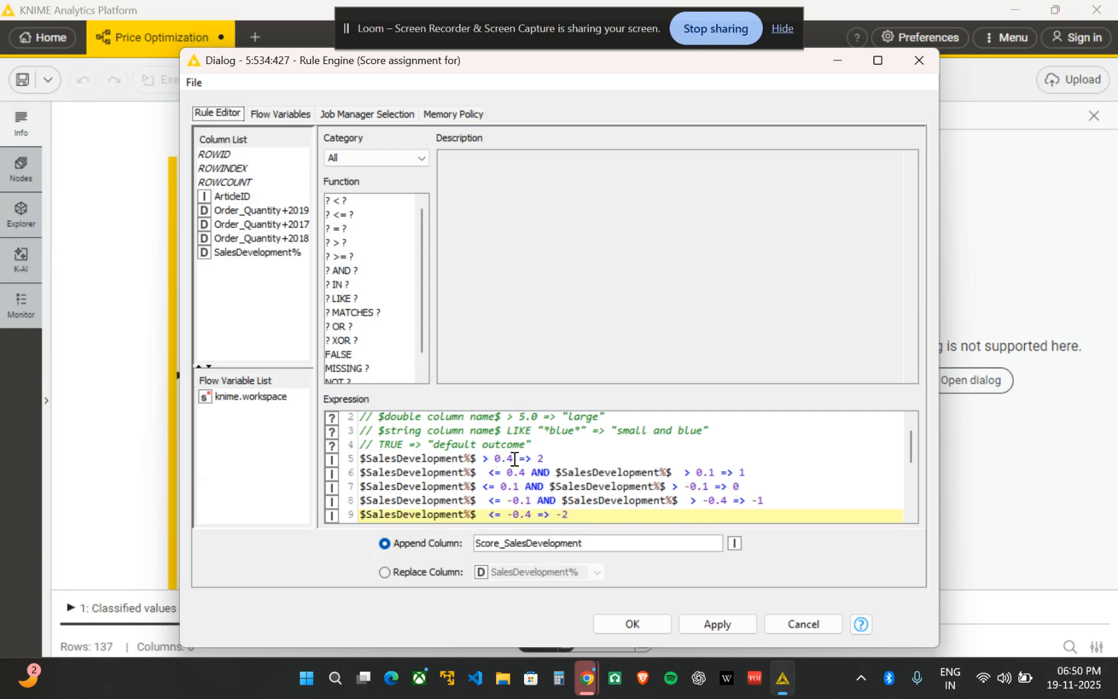
pyautogui.click(564, 456)
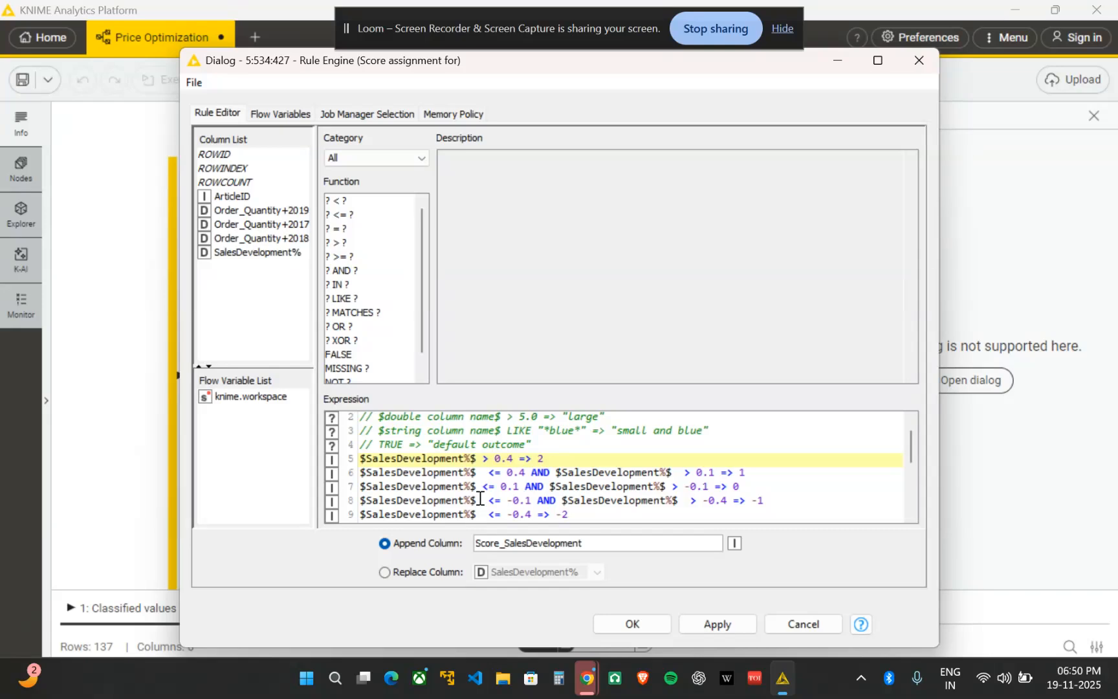
pyautogui.scroll(-2, 480, 498)
pyautogui.scroll(3, 480, 498)
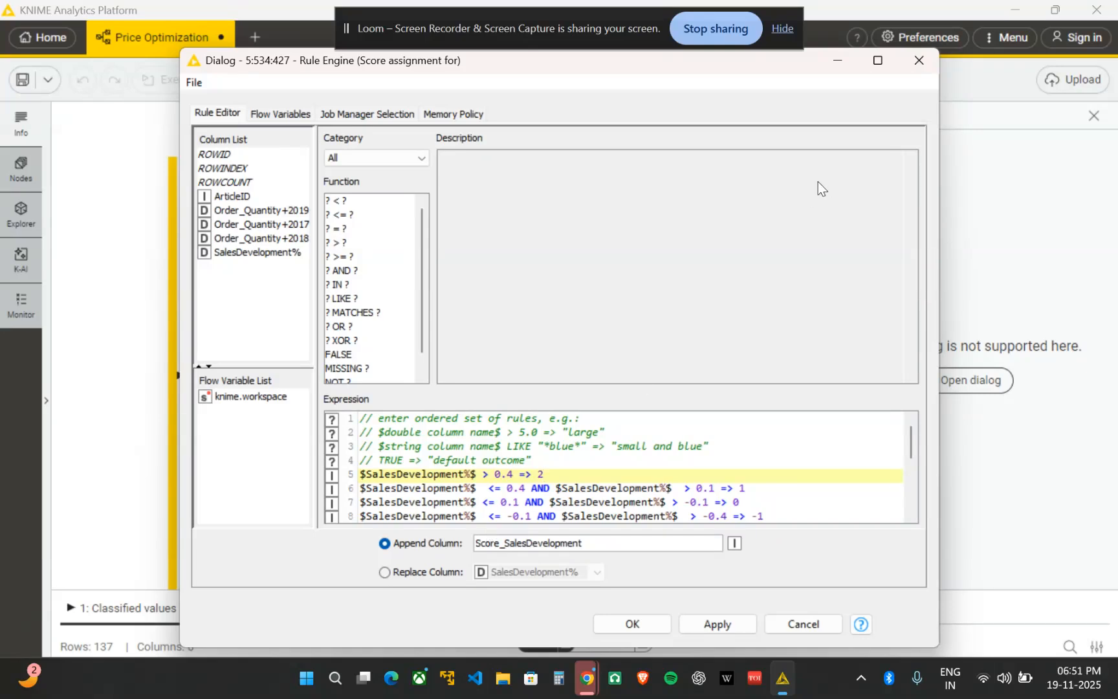
pyautogui.click(919, 61)
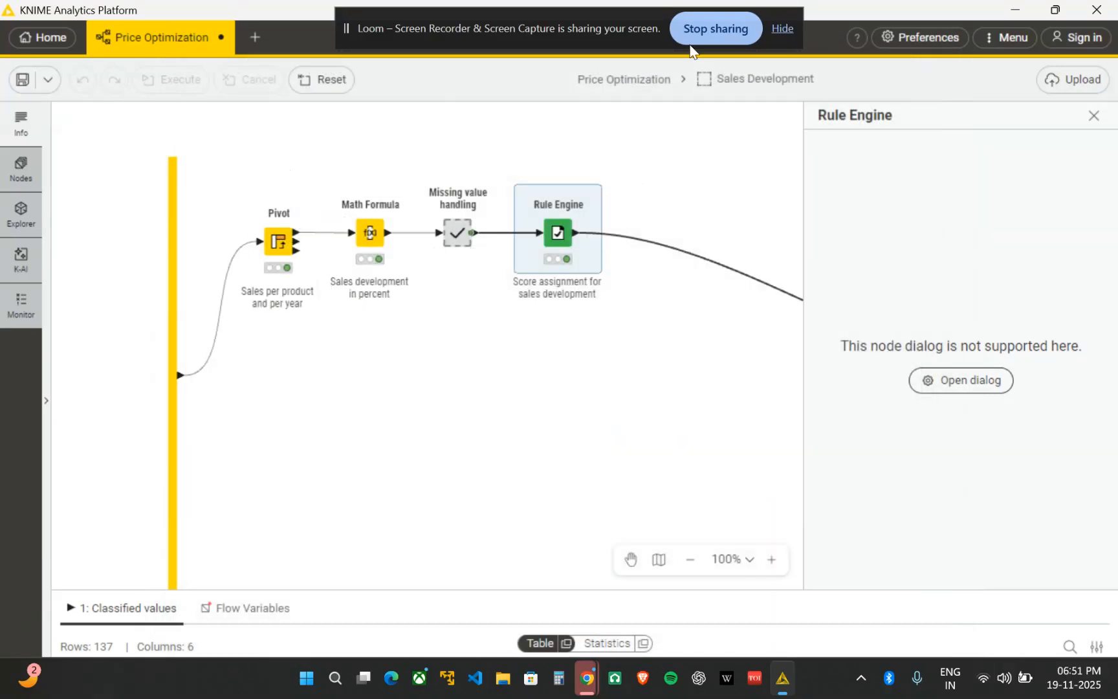
# Return to the main Price Optimization workflow and enter the Distance to Competitors metanode.
pyautogui.click(641, 78)
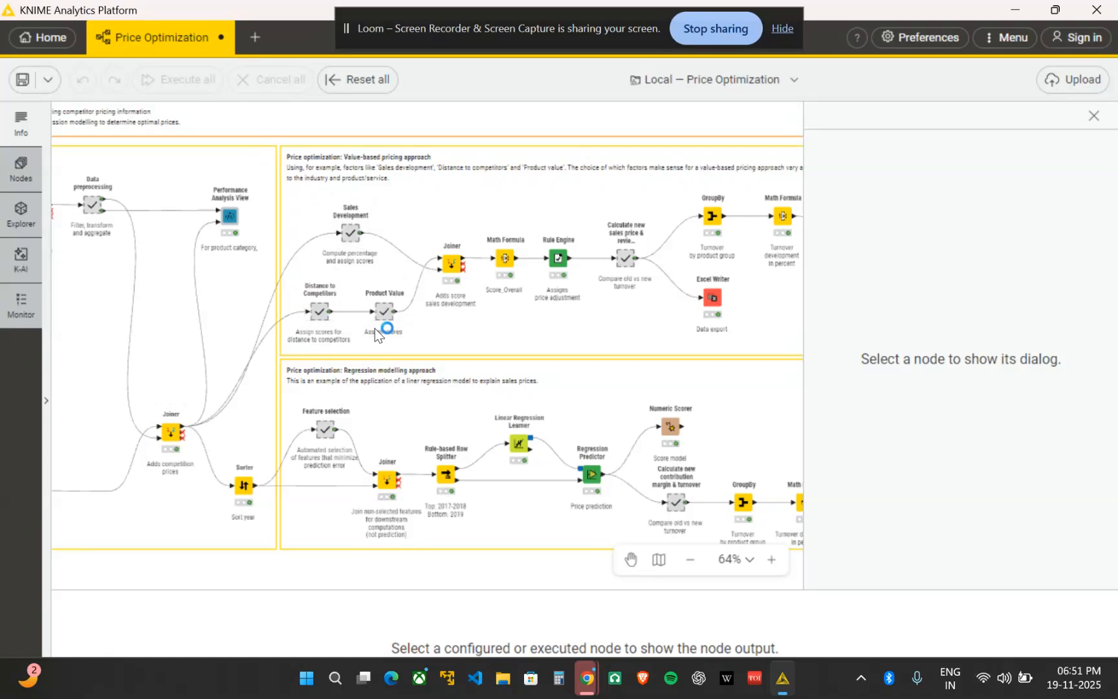
pyautogui.scroll(5, 380, 333)
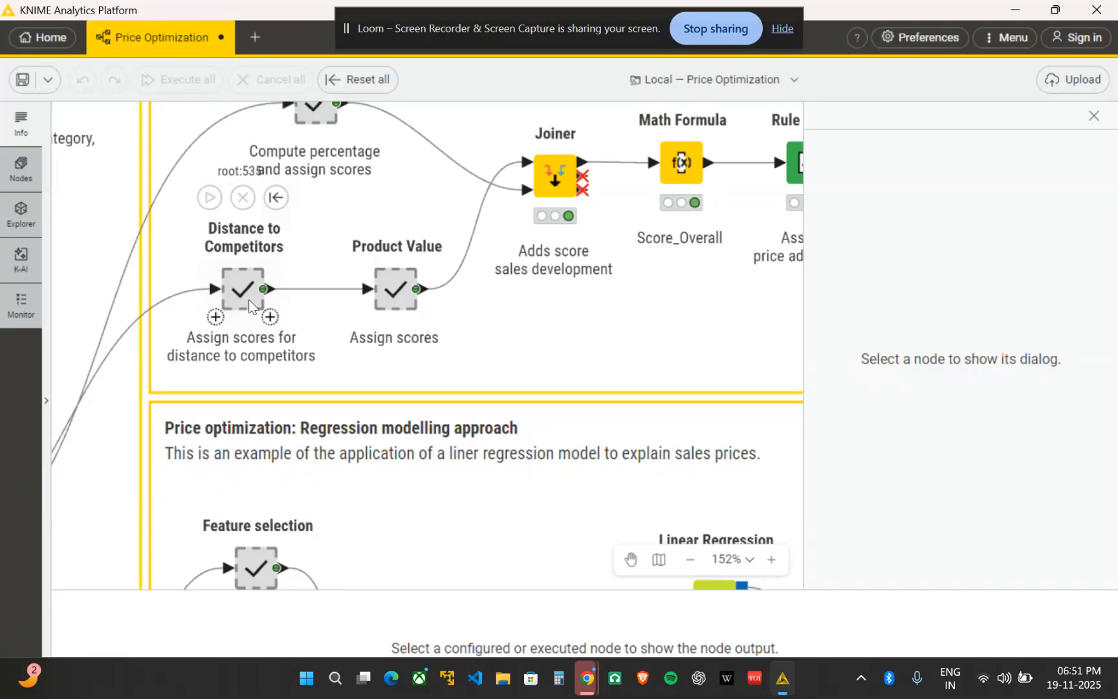
pyautogui.click(250, 306)
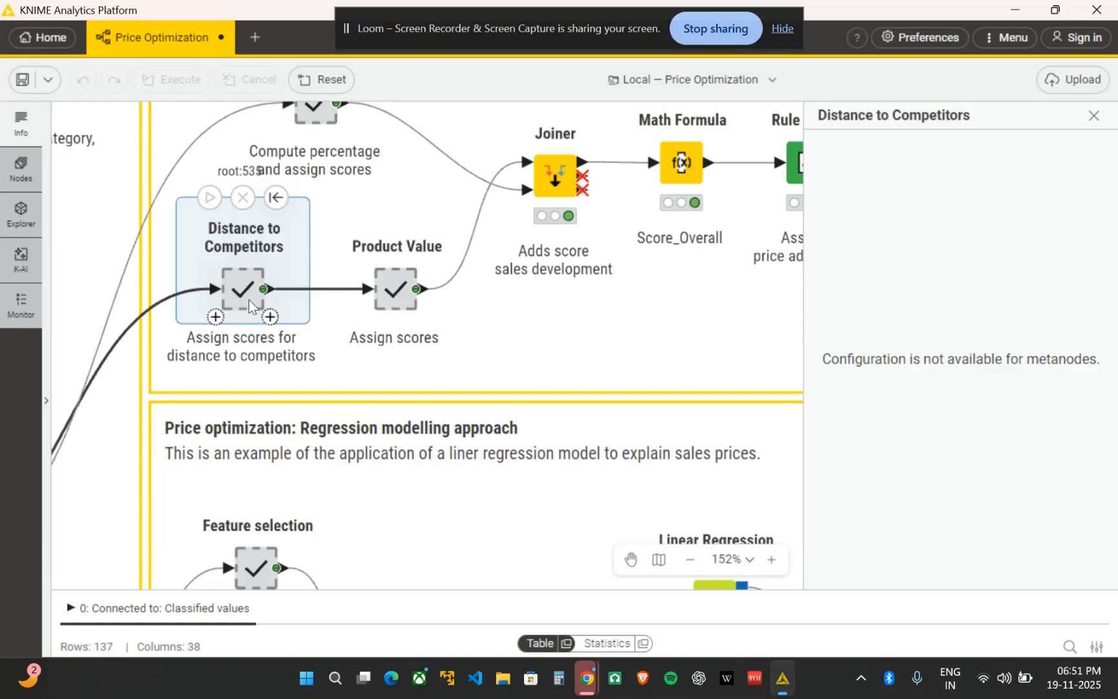
pyautogui.doubleClick(233, 291)
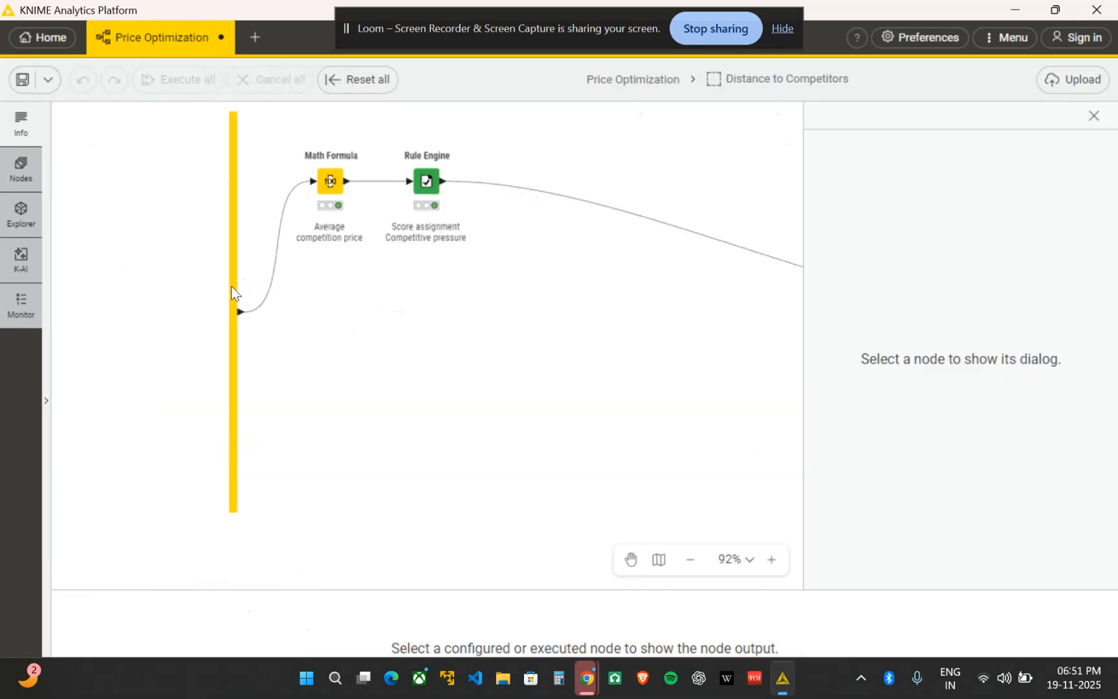
# Inspect the average competition price expression in the Math Formula node's configuration and close the dialog.
pyautogui.scroll(8, 364, 297)
pyautogui.scroll(3, 363, 297)
pyautogui.moveTo(299, 232)
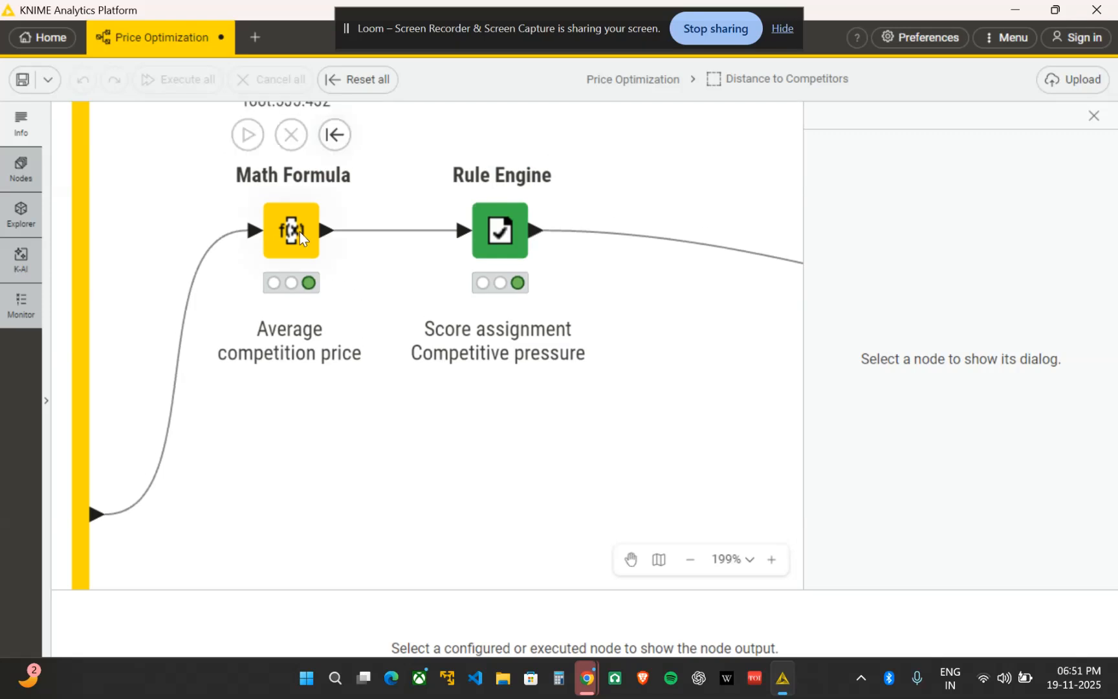
pyautogui.rightClick(300, 231)
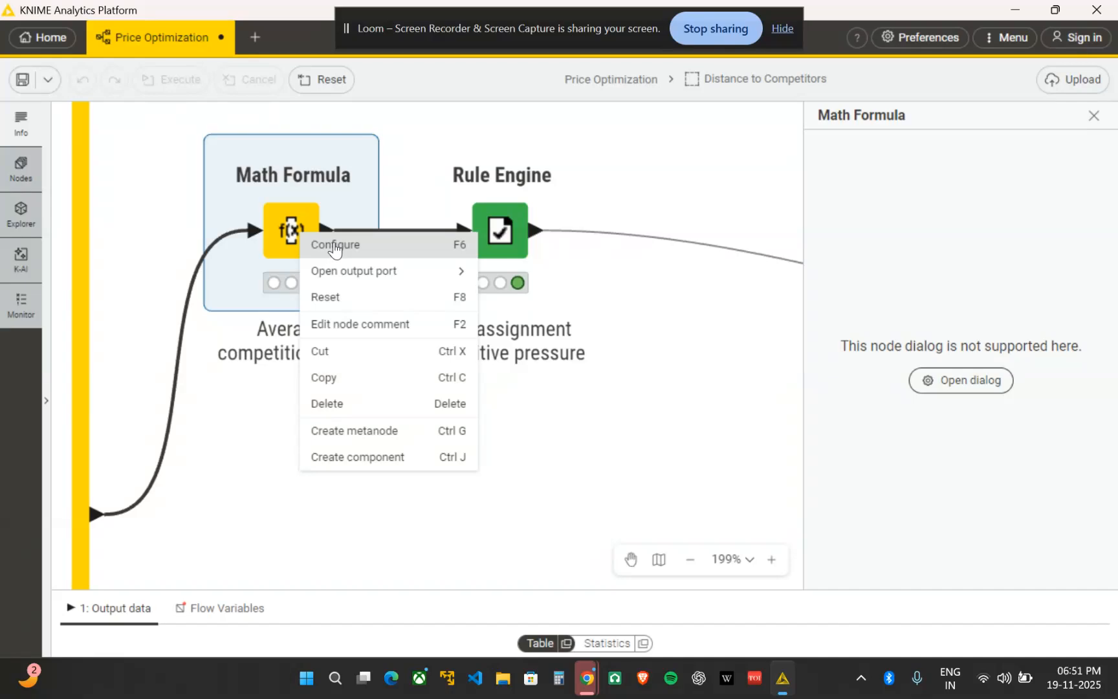
pyautogui.click(326, 245)
pyautogui.click(584, 460)
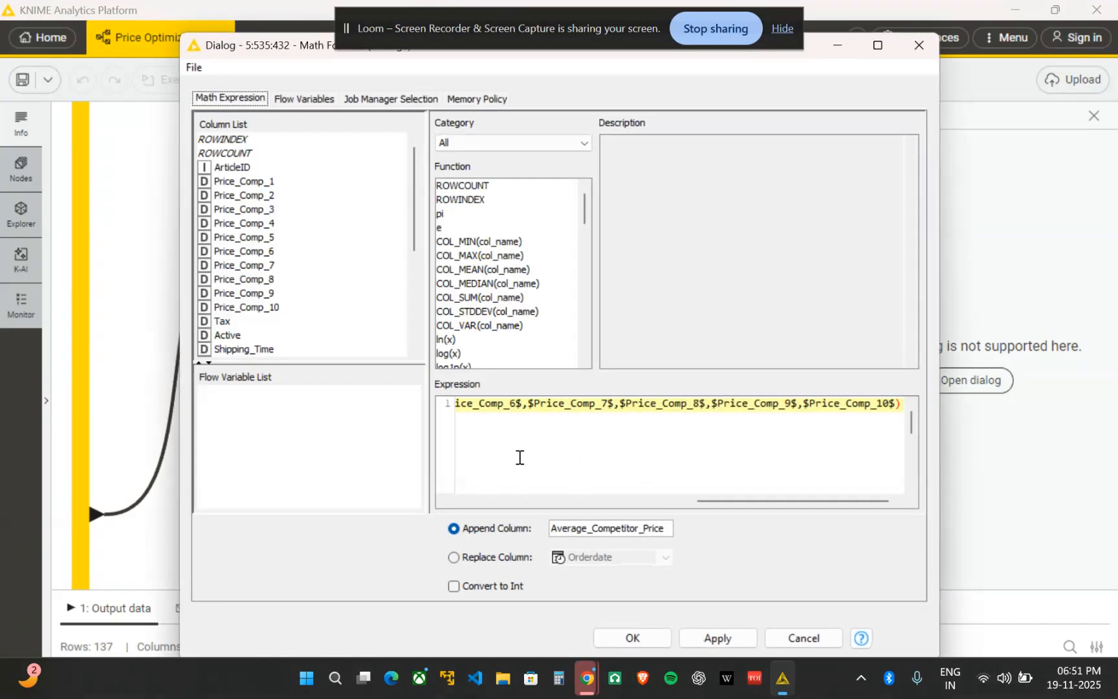
pyautogui.click(928, 57)
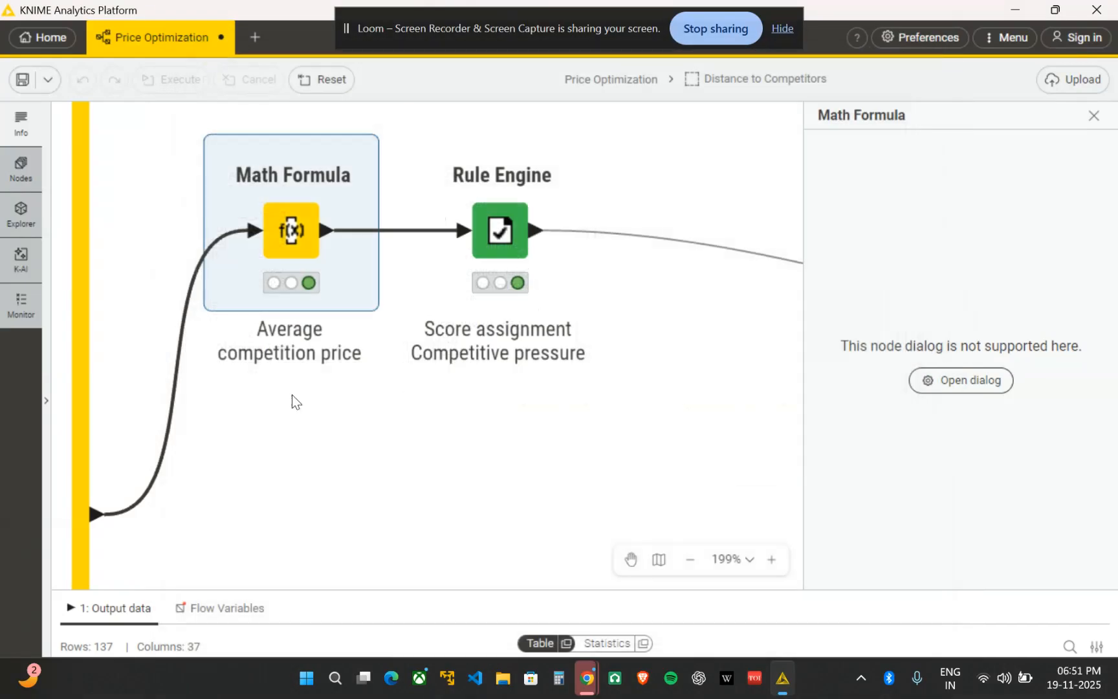
# Show the competitive pressure score rules in the configuration of the Distance to Competitors metanode's Rule Engine.
pyautogui.click(477, 220)
pyautogui.rightClick(480, 219)
pyautogui.click(504, 229)
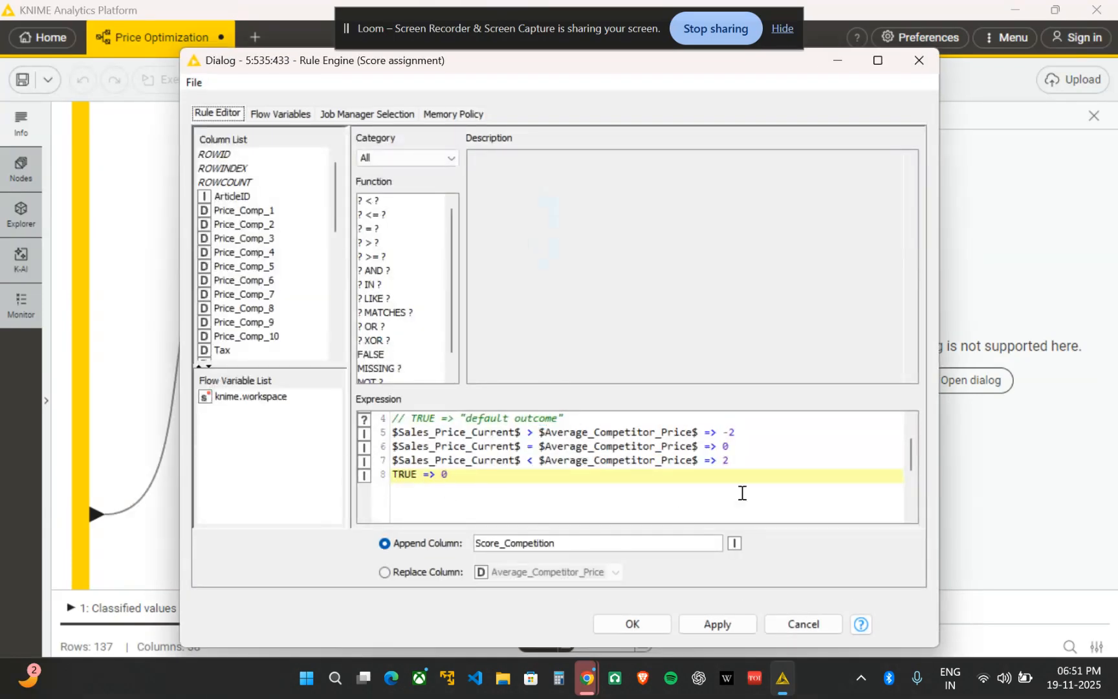
# Leave the Distance to Competitors metanode and enter the Product Value metanode from the main Price Optimization workflow.
pyautogui.click(917, 62)
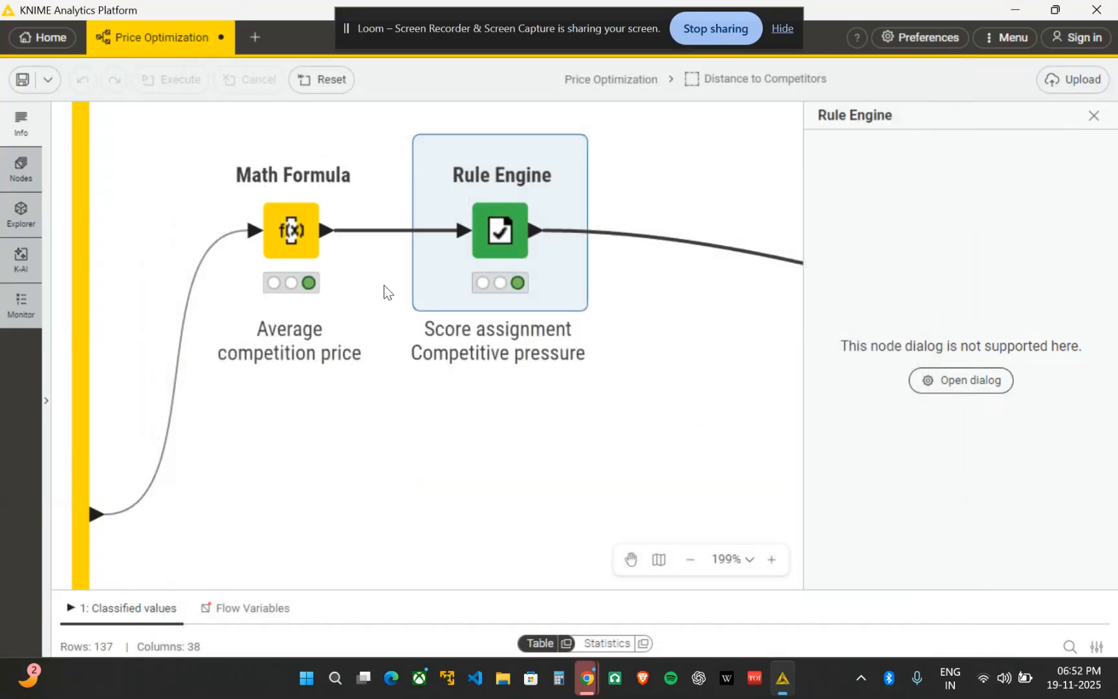
pyautogui.click(608, 79)
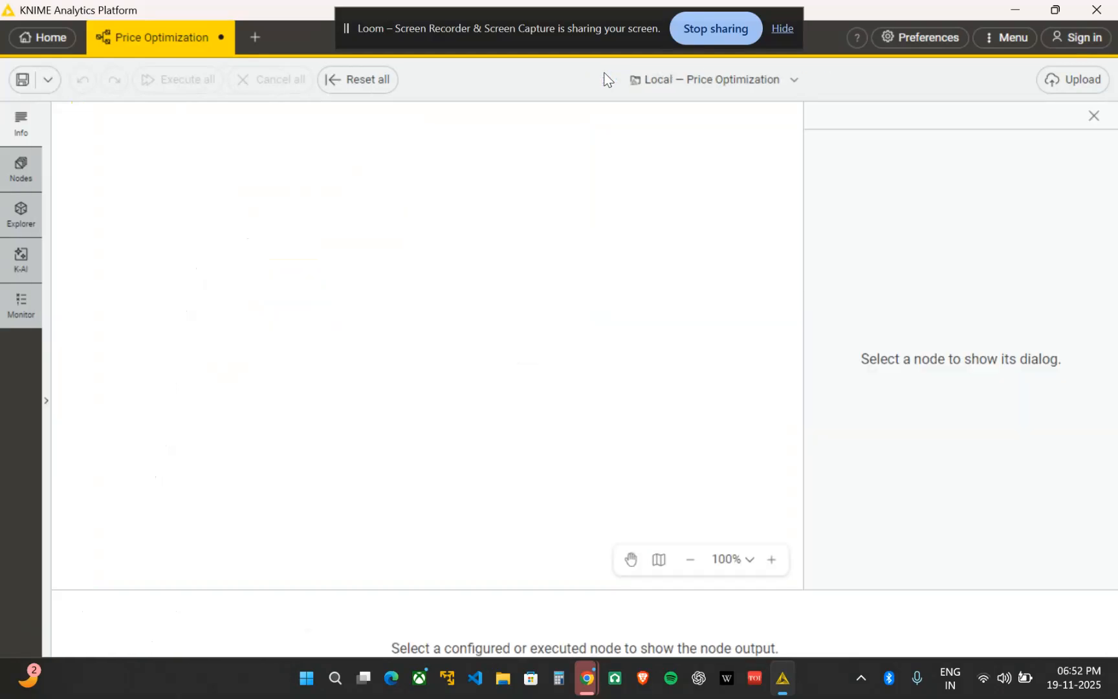
pyautogui.moveTo(391, 299)
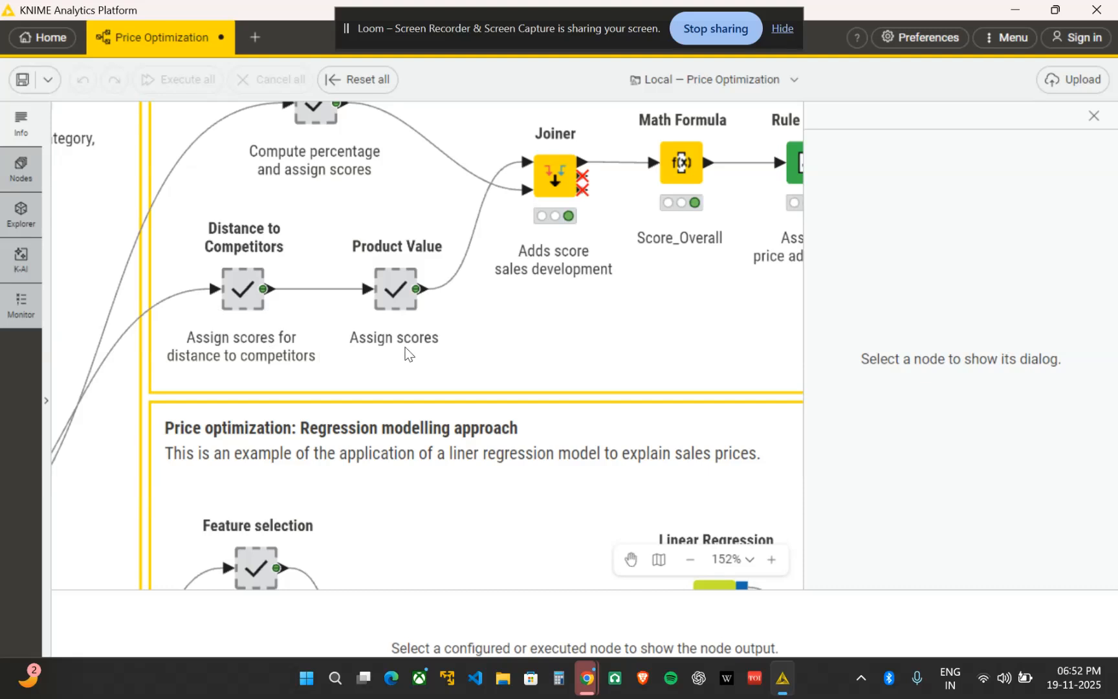
pyautogui.moveTo(415, 277)
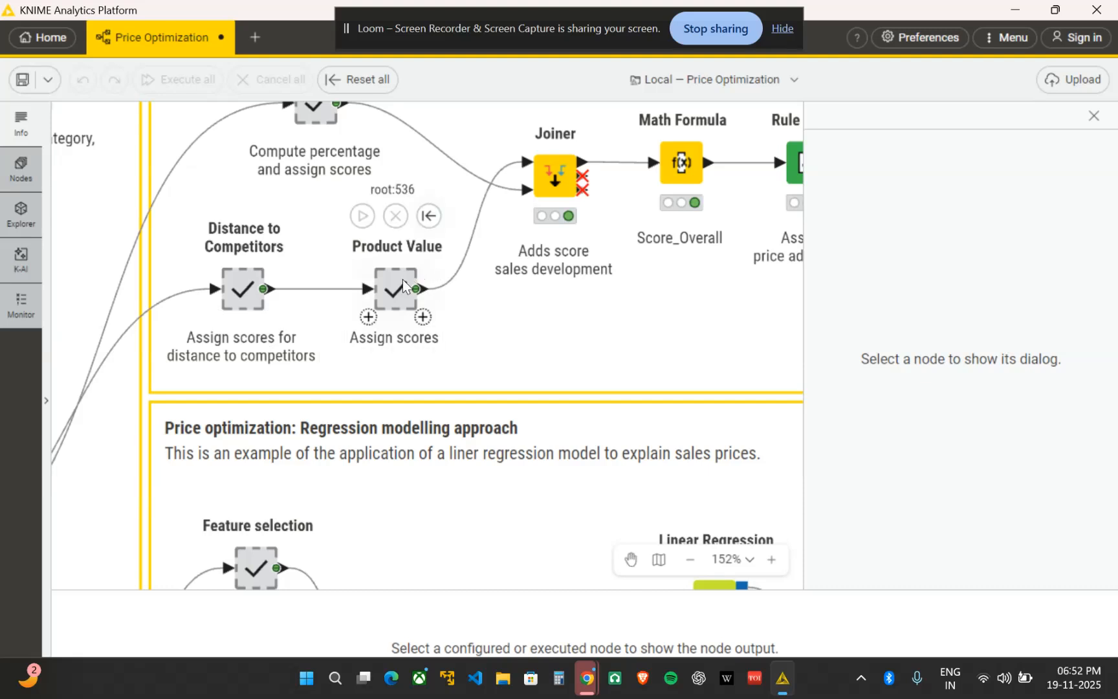
pyautogui.click(406, 285)
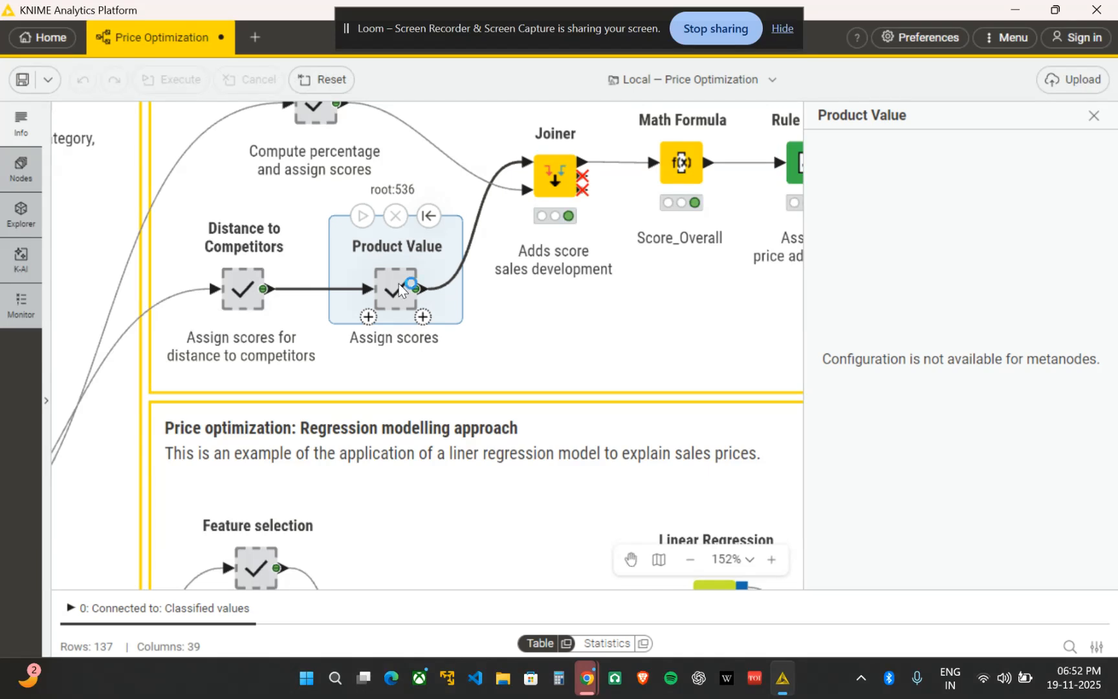
pyautogui.doubleClick(398, 283)
# Examine the product value score rules in the Rule Engine node's configuration and close the dialog.
pyautogui.rightClick(399, 235)
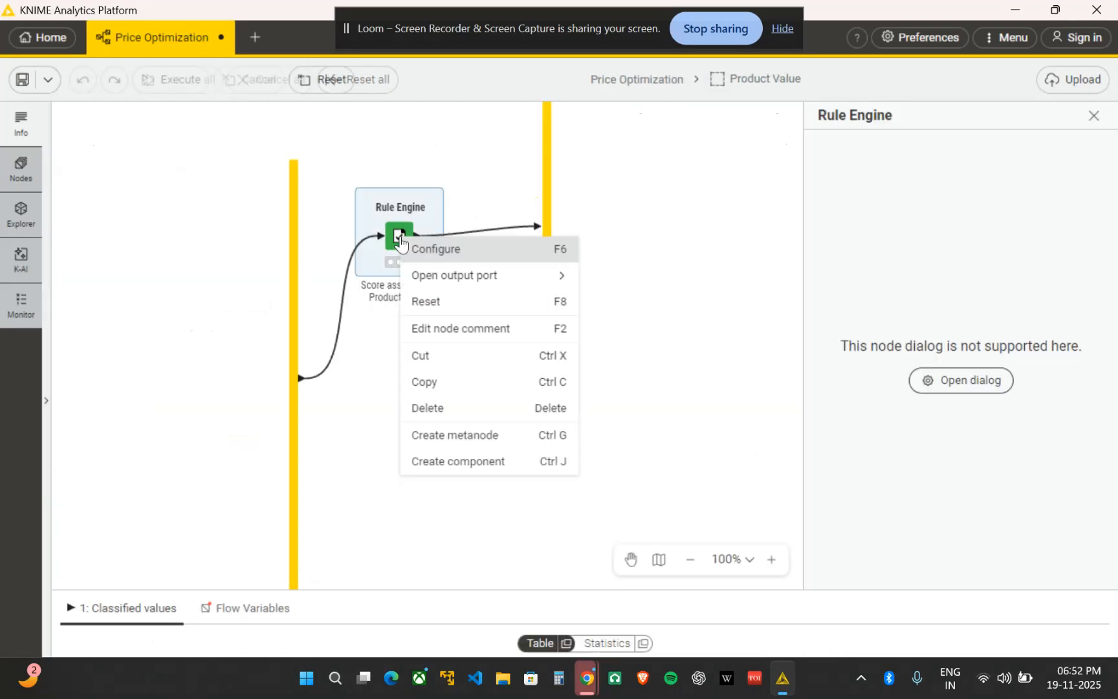
pyautogui.click(449, 249)
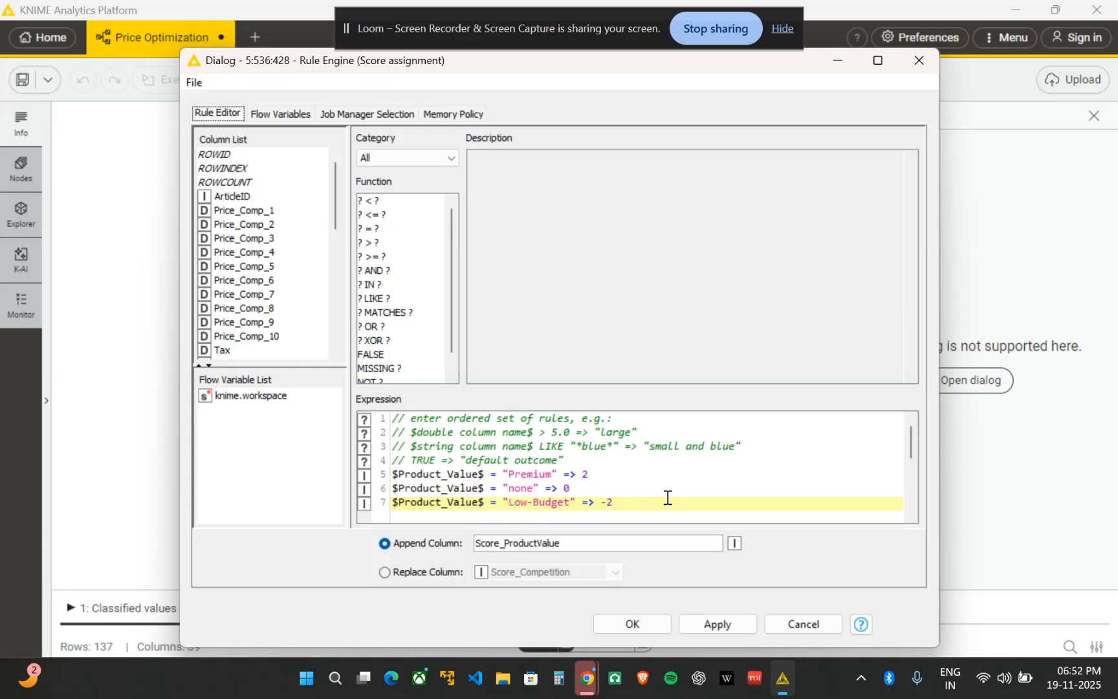
pyautogui.click(911, 67)
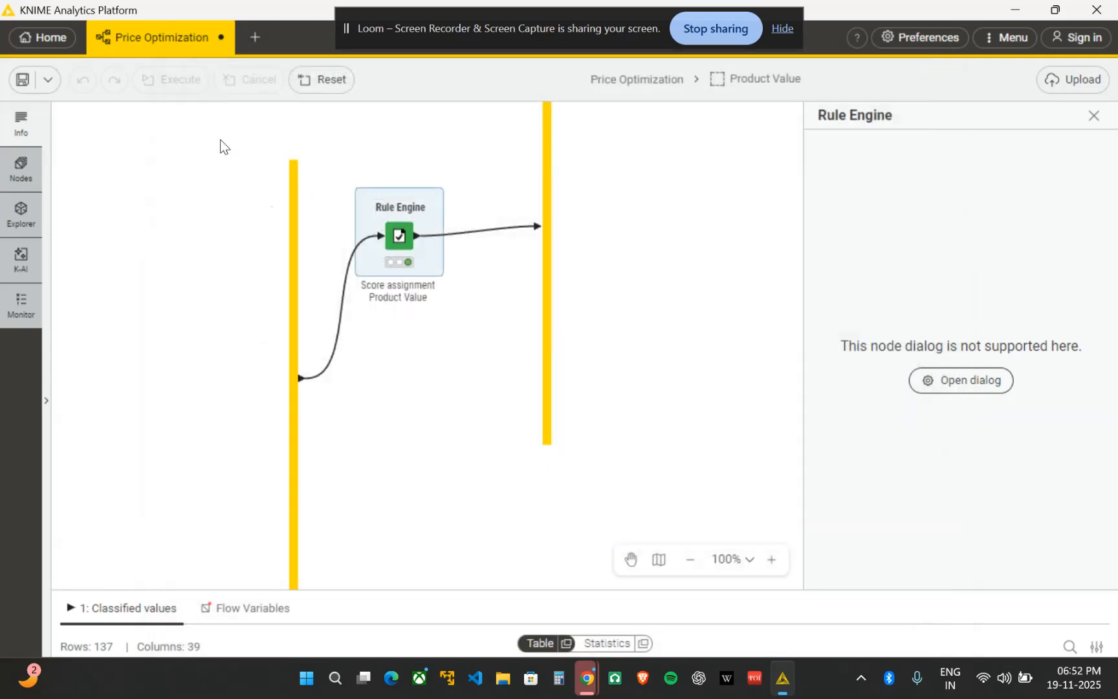
# Return to the main workflow and review the matching criteria and output row settings of the Joiner that adds the sales development score.
pyautogui.click(649, 77)
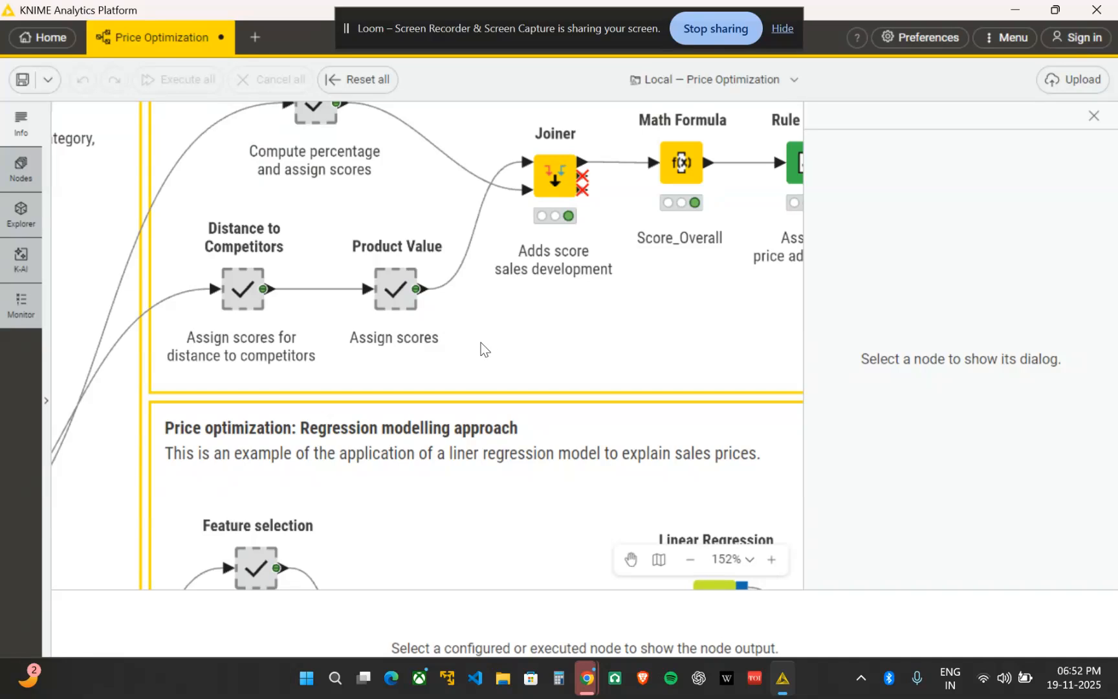
pyautogui.scroll(3, 482, 348)
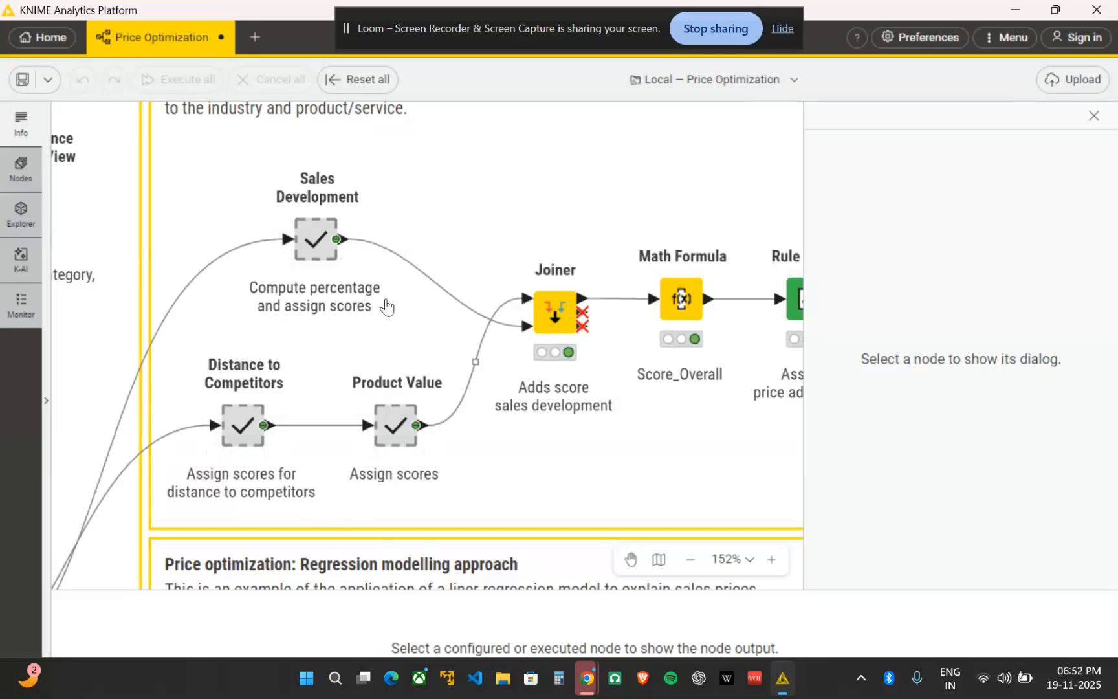
pyautogui.hscroll(5, 323, 246)
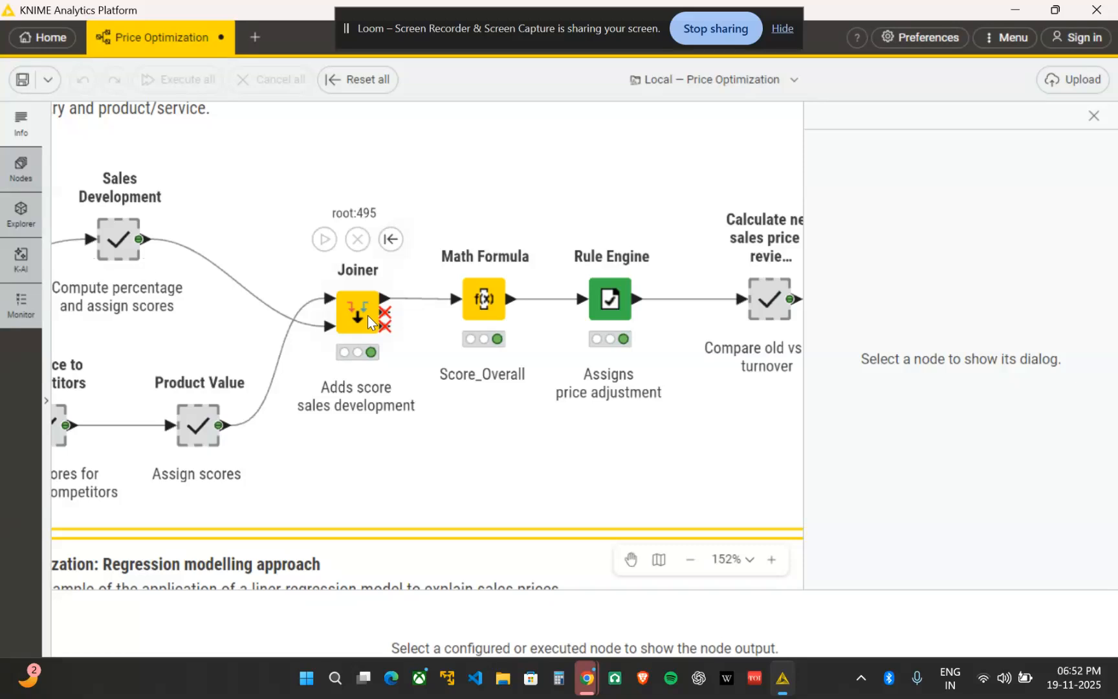
pyautogui.click(367, 315)
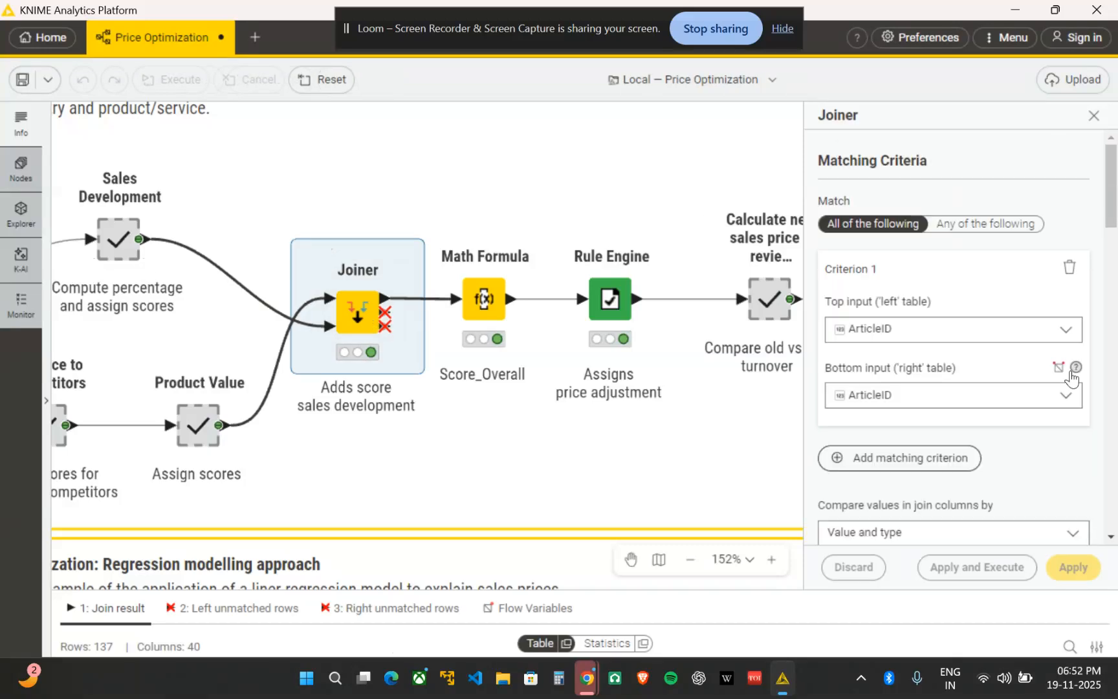
pyautogui.scroll(-5, 998, 356)
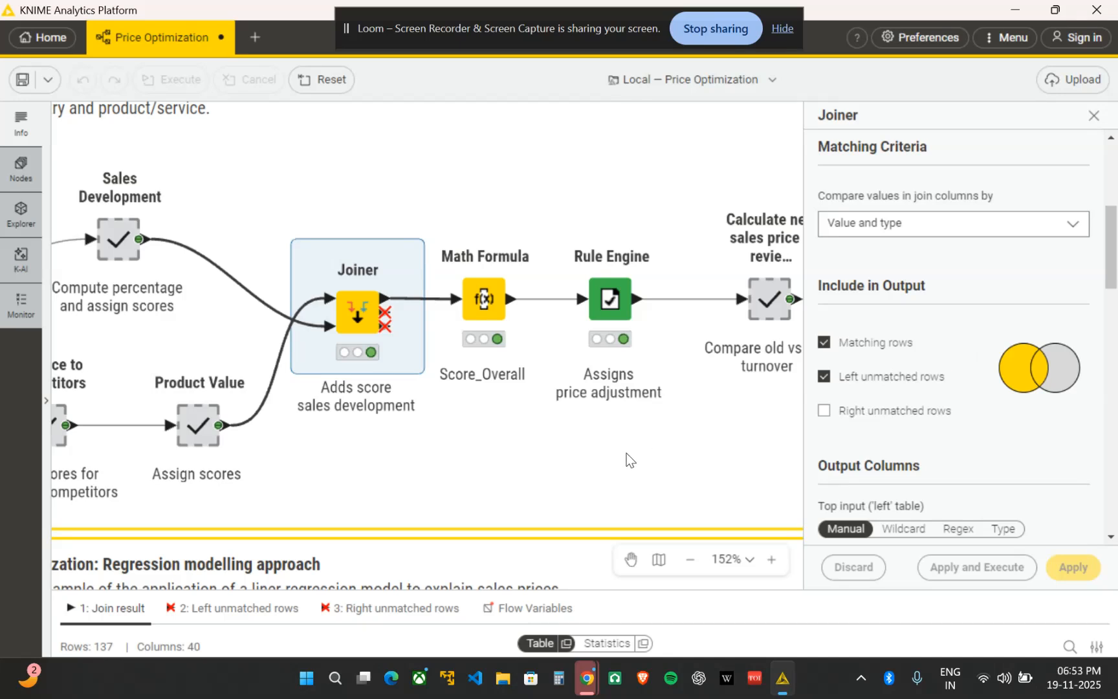
# Inspect the weighted score expression in the configuration of the Score_Overall Math Formula node and close the dialog without applying changes.
pyautogui.hscroll(1, 626, 453)
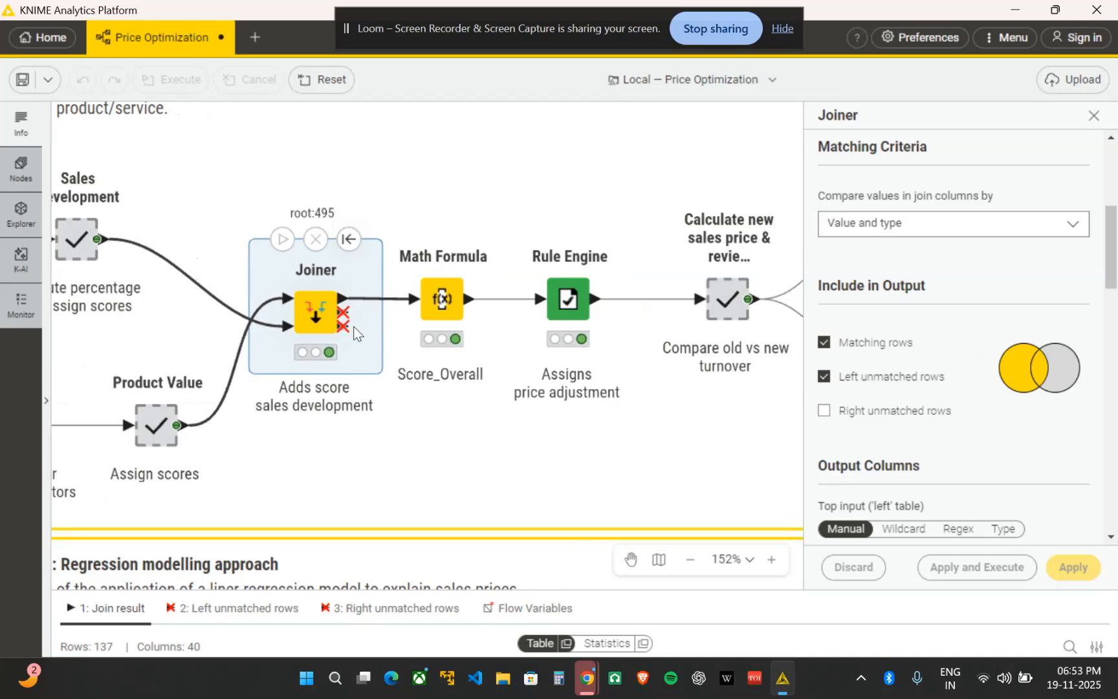
pyautogui.hscroll(2, 352, 328)
pyautogui.press('Escape')
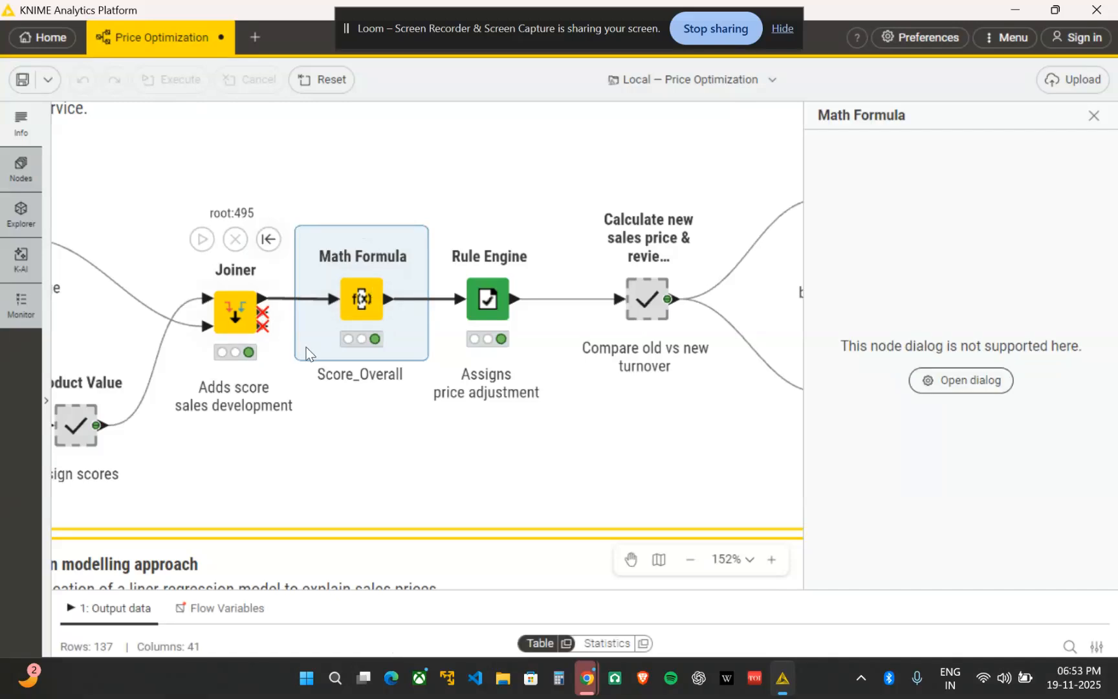
pyautogui.hscroll(-5, 362, 543)
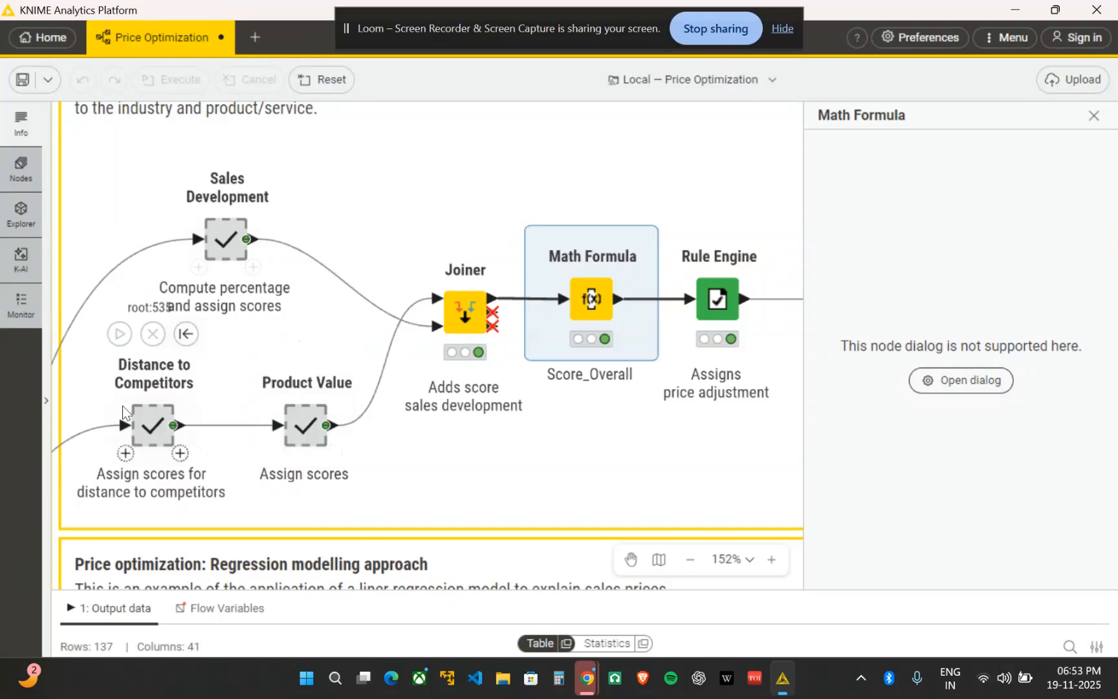
pyautogui.hscroll(6, 368, 447)
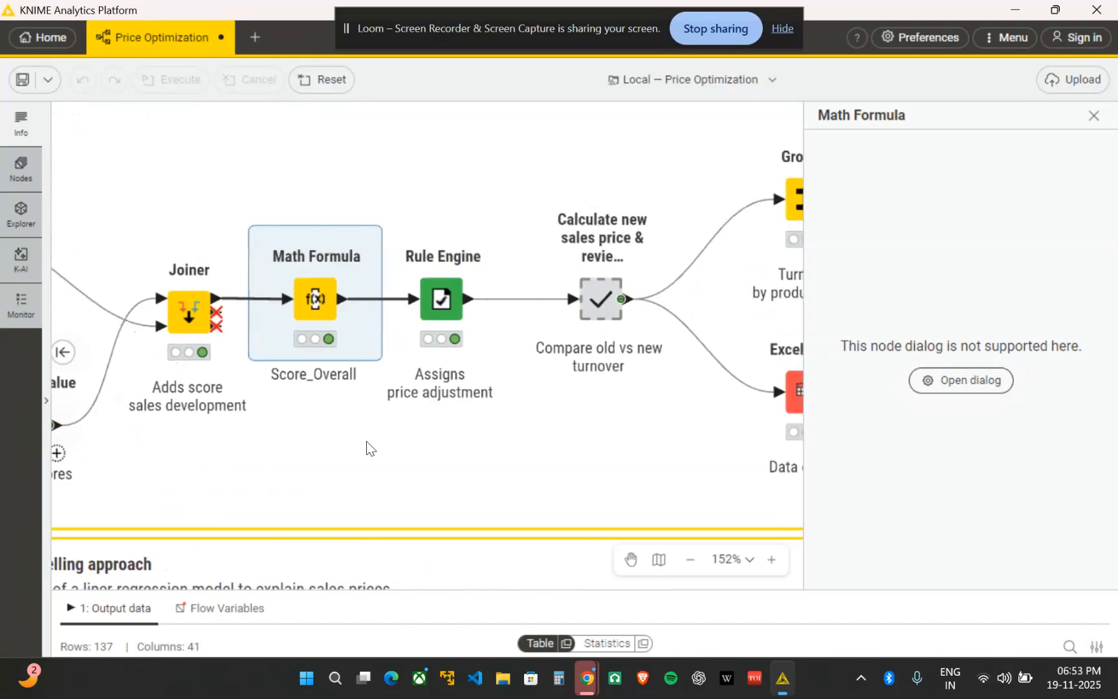
pyautogui.rightClick(331, 309)
pyautogui.click(356, 319)
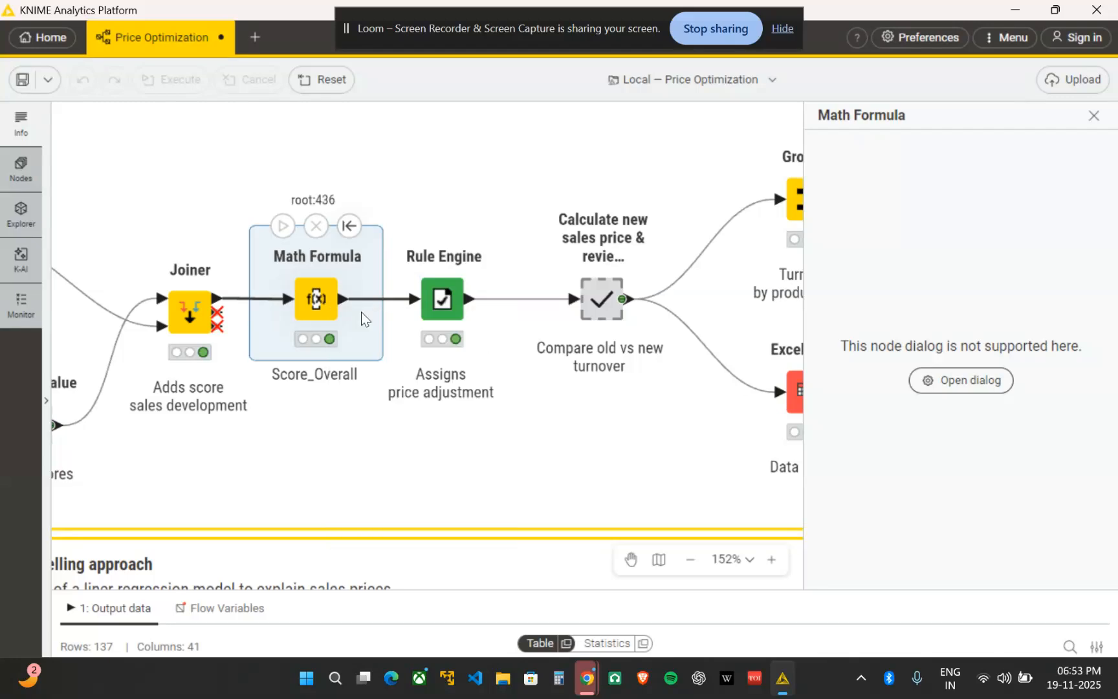
pyautogui.click(512, 424)
pyautogui.write('*0.5')
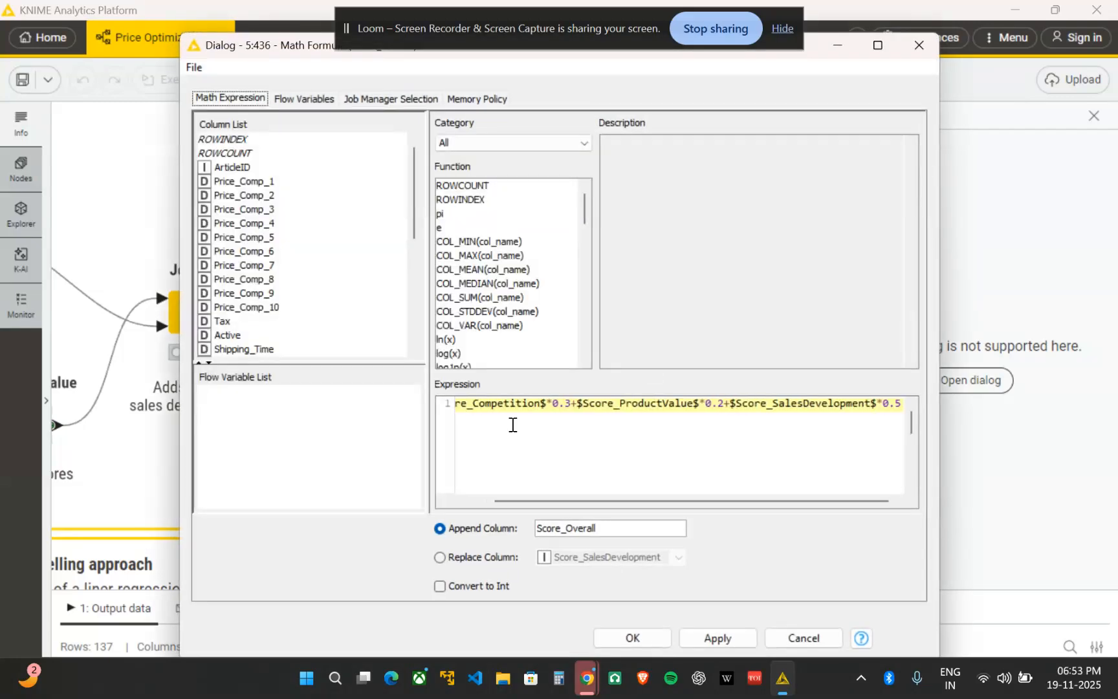
pyautogui.click(919, 44)
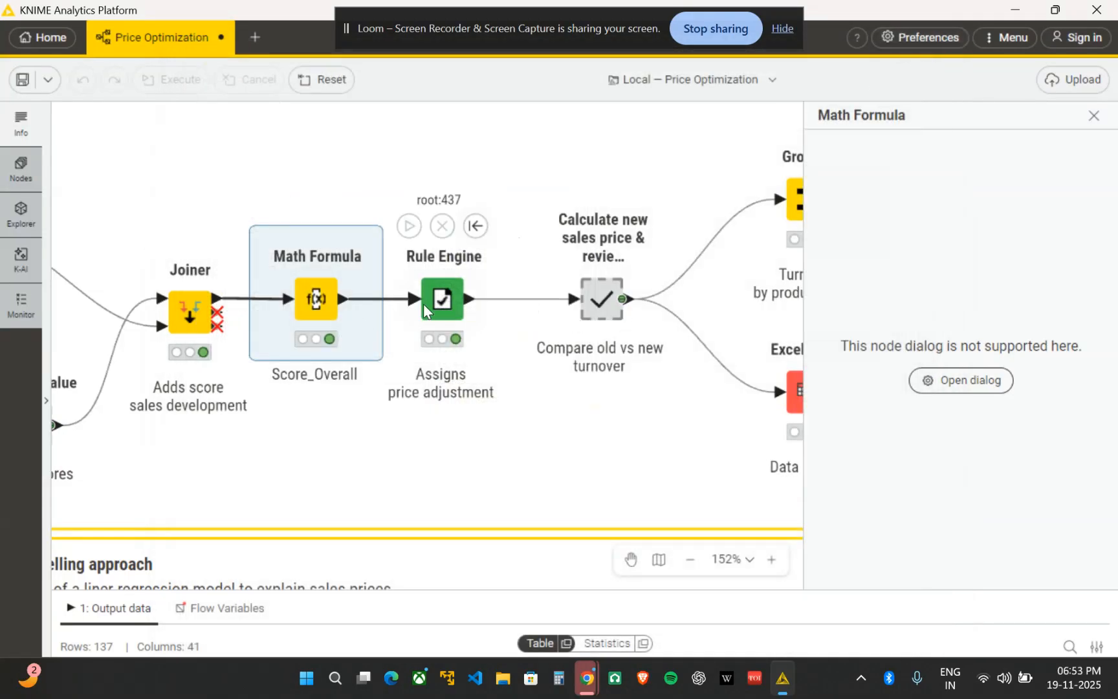
# Examine the price adjustment rules for each overall score range in the Rule Engine node's configuration and close the dialog.
pyautogui.hscroll(1, 422, 303)
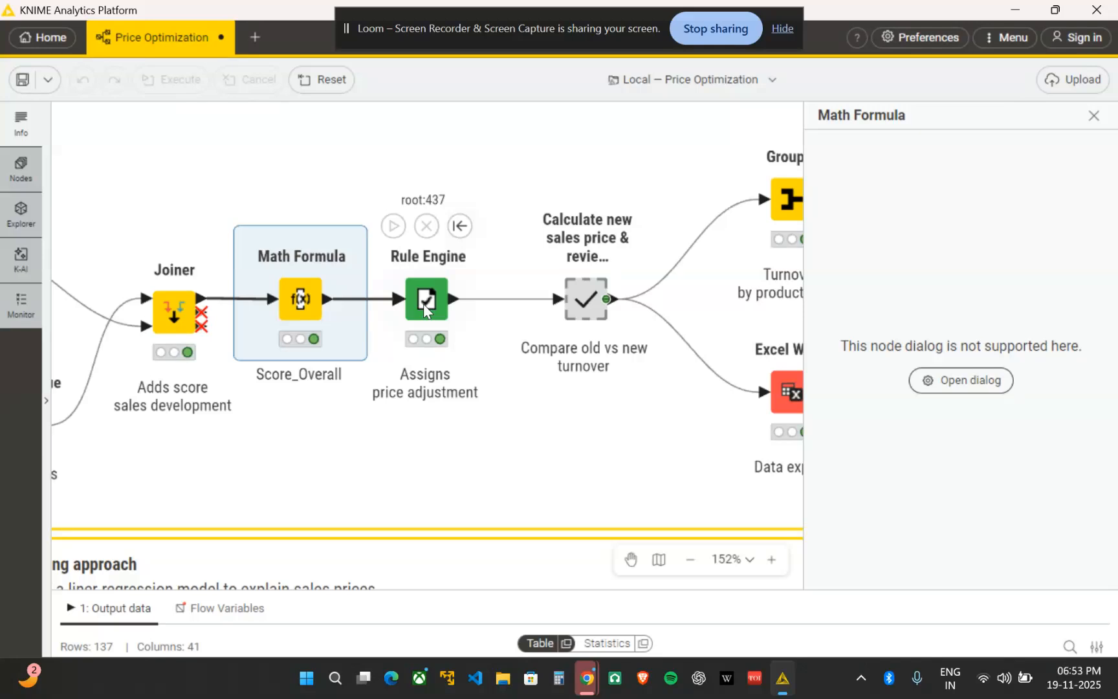
pyautogui.rightClick(422, 303)
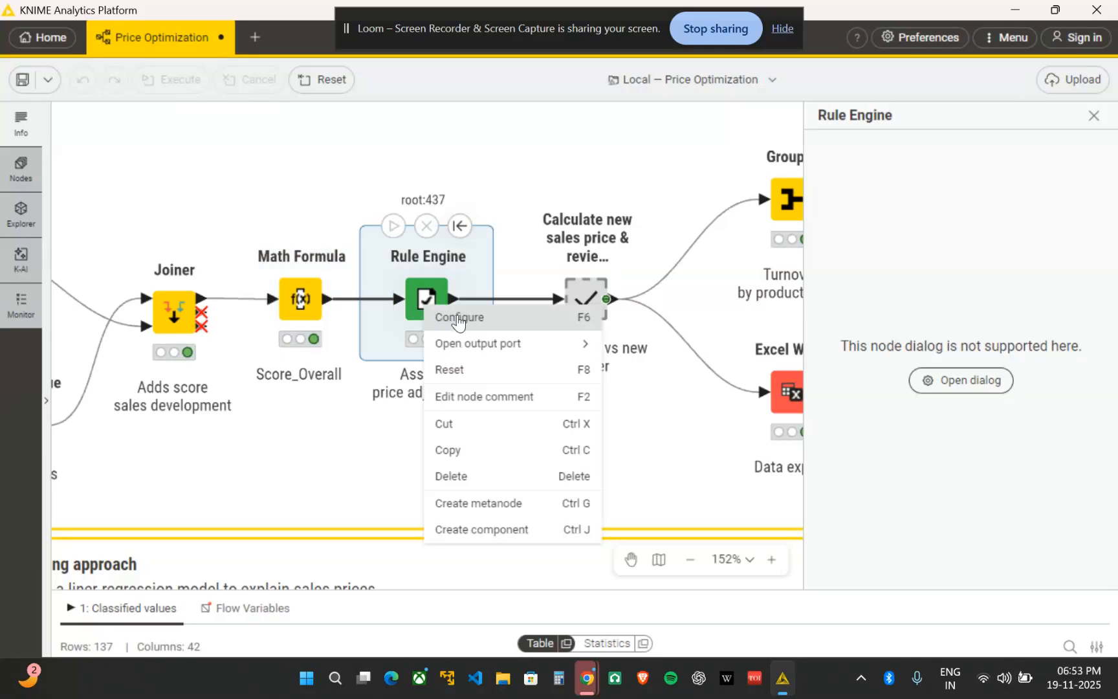
pyautogui.click(453, 318)
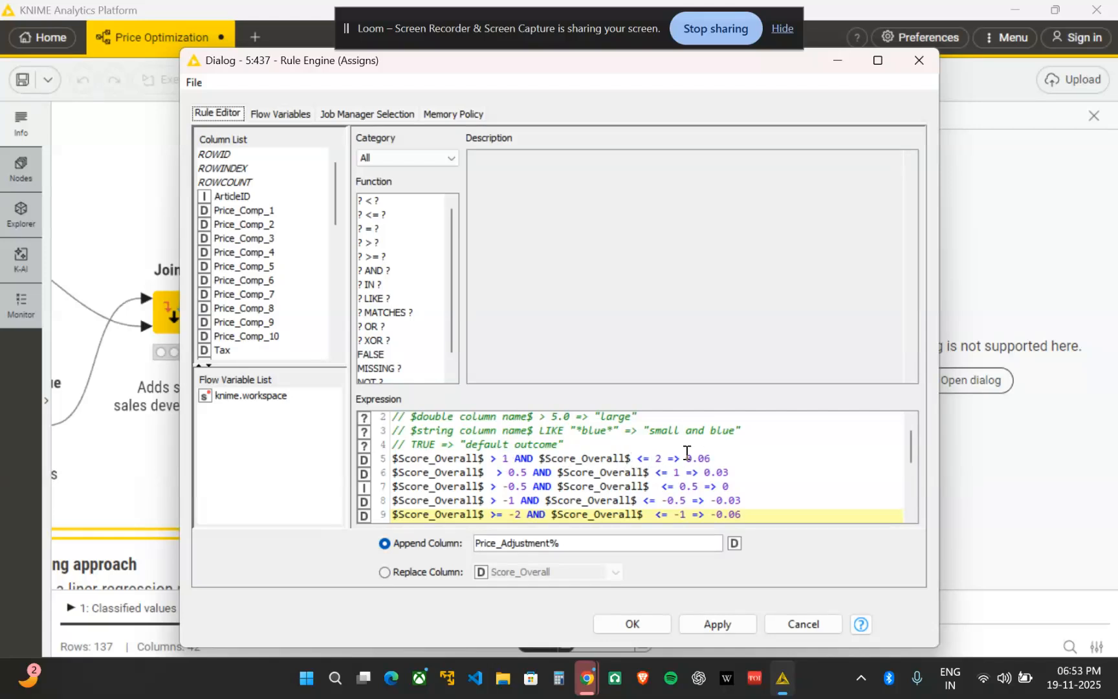
pyautogui.moveTo(685, 455); pyautogui.dragTo(721, 455)
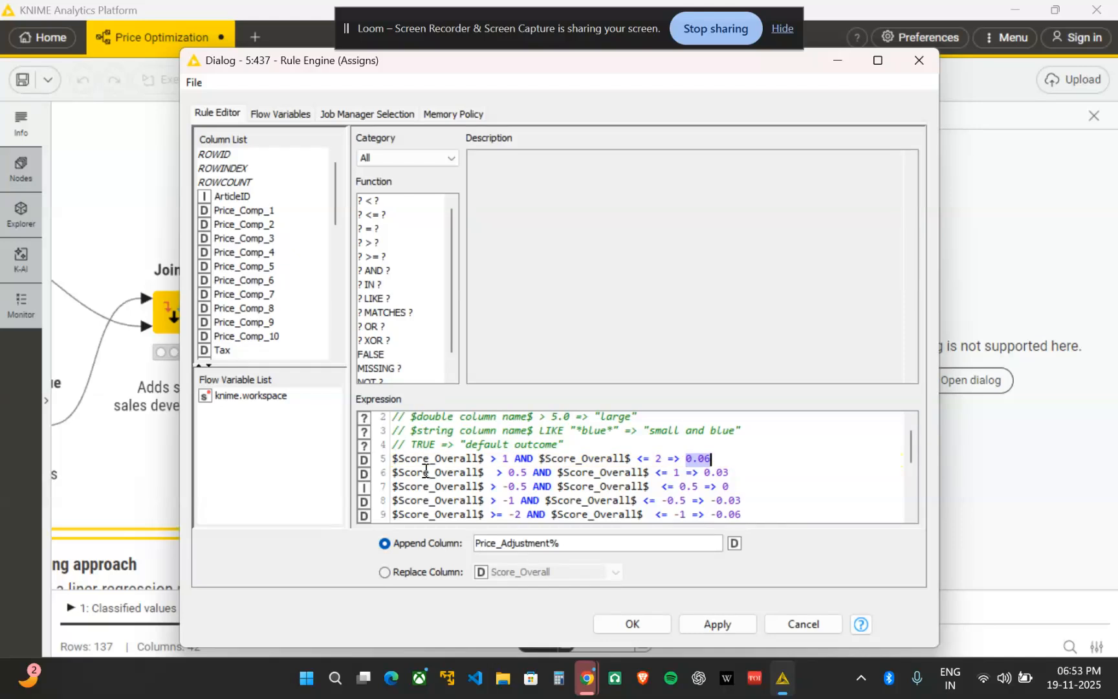
pyautogui.moveTo(502, 473); pyautogui.dragTo(748, 471)
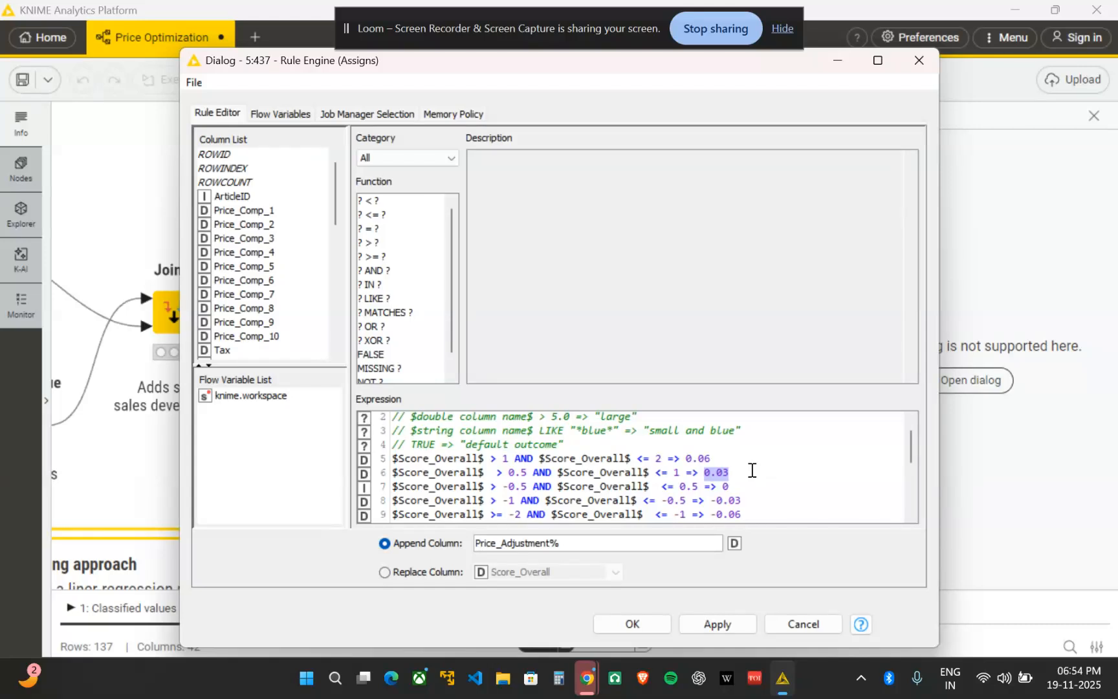
pyautogui.click(915, 58)
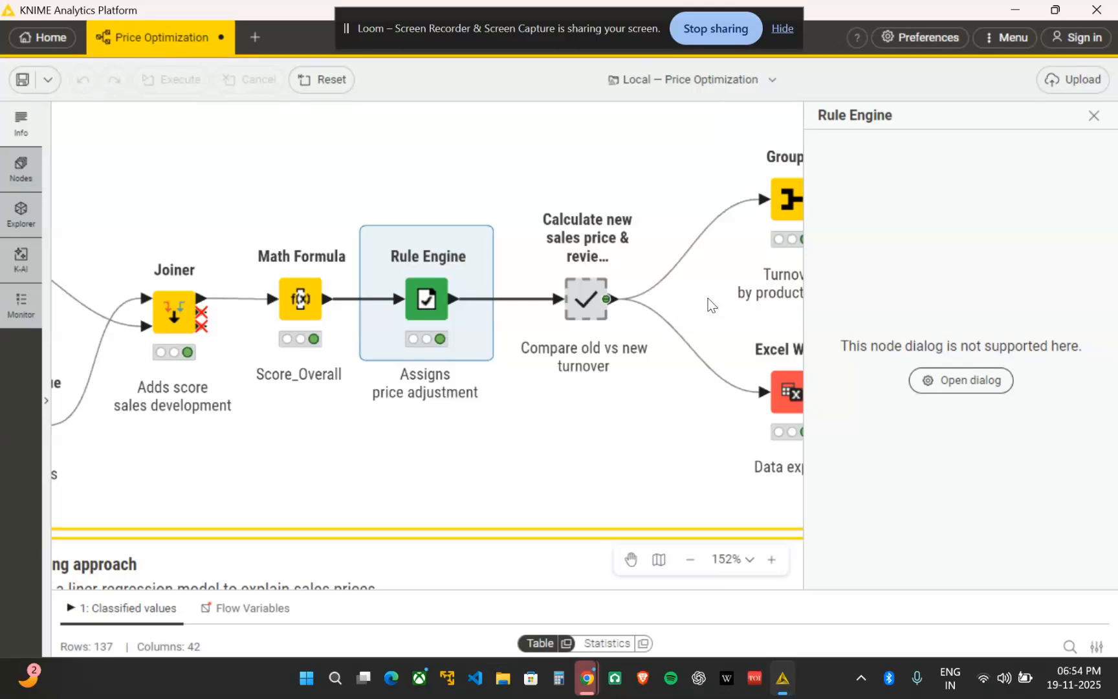
# Enter the metanode that calculates the new sales price and reviews the contribution margin.
pyautogui.hscroll(2, 710, 304)
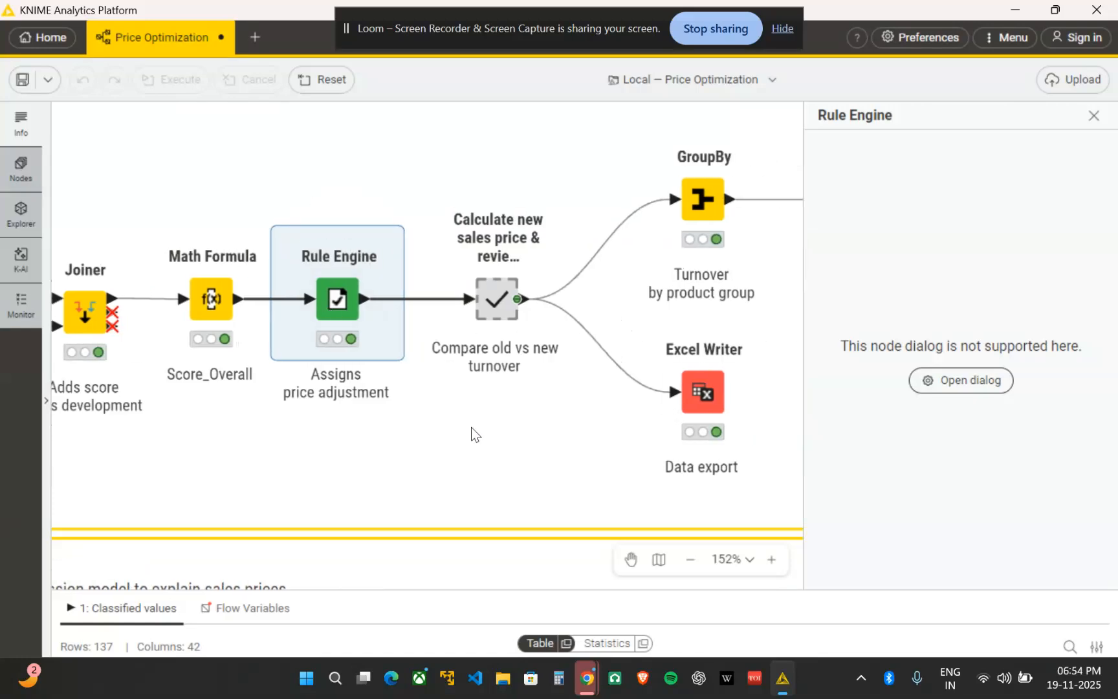
pyautogui.hscroll(1, 471, 426)
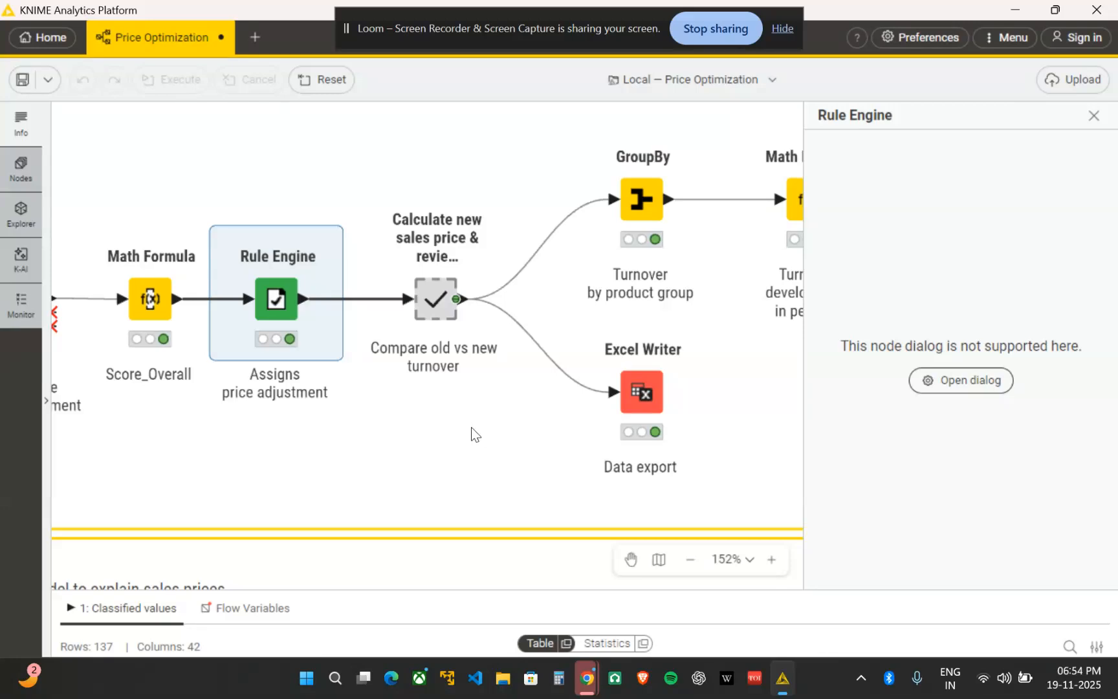
pyautogui.click(432, 299)
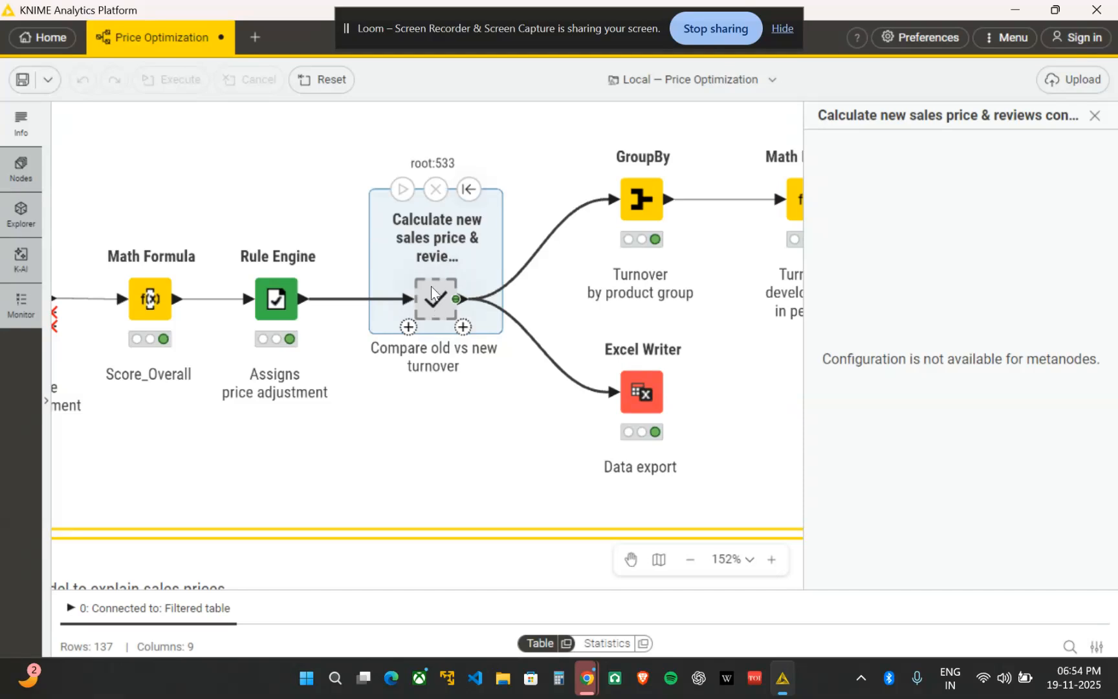
pyautogui.doubleClick(431, 285)
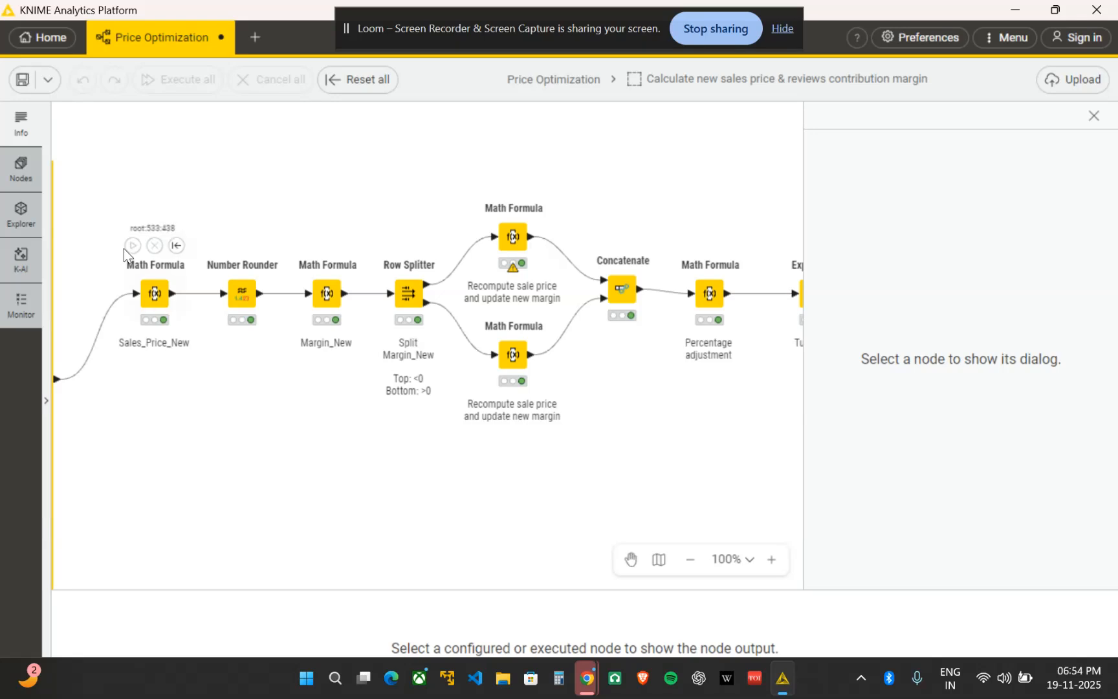
# Select the Sales_Price_New Math Formula, the Number Rounder and the Margin_New Math Formula in turn to view their settings.
pyautogui.click(153, 293)
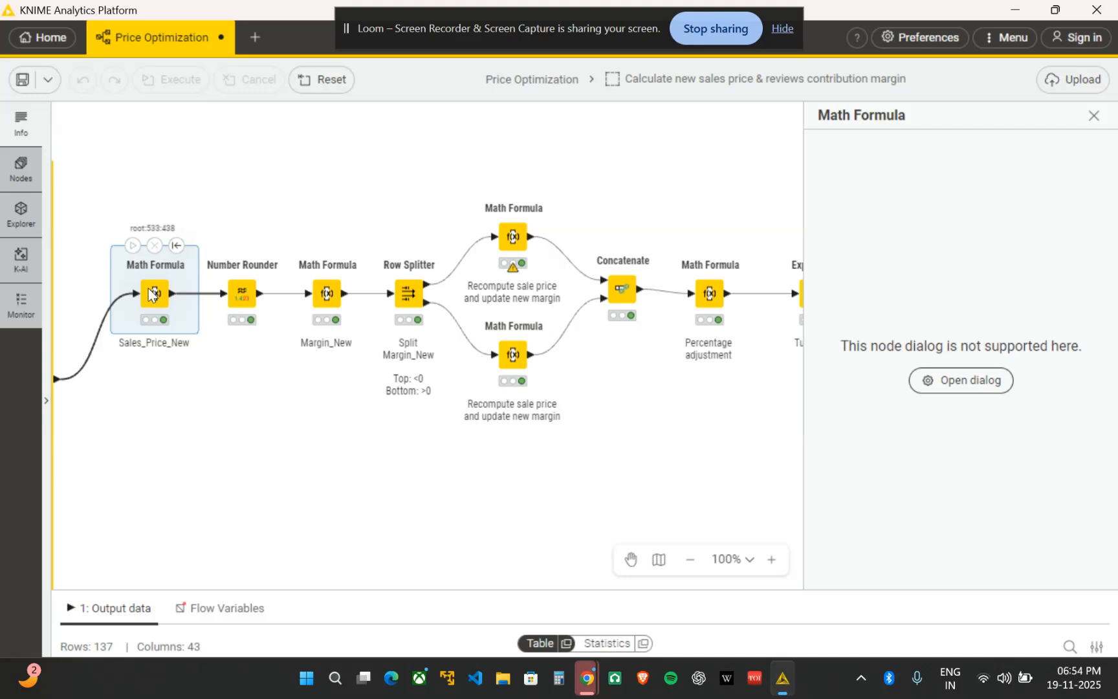
pyautogui.click(240, 301)
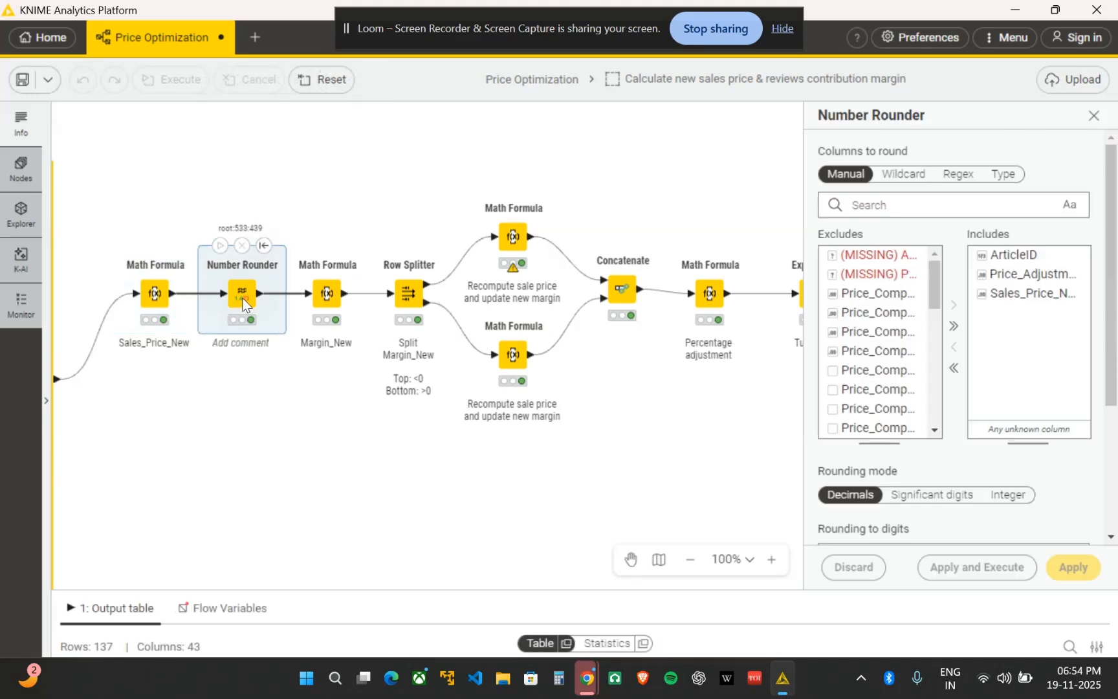
pyautogui.click(316, 301)
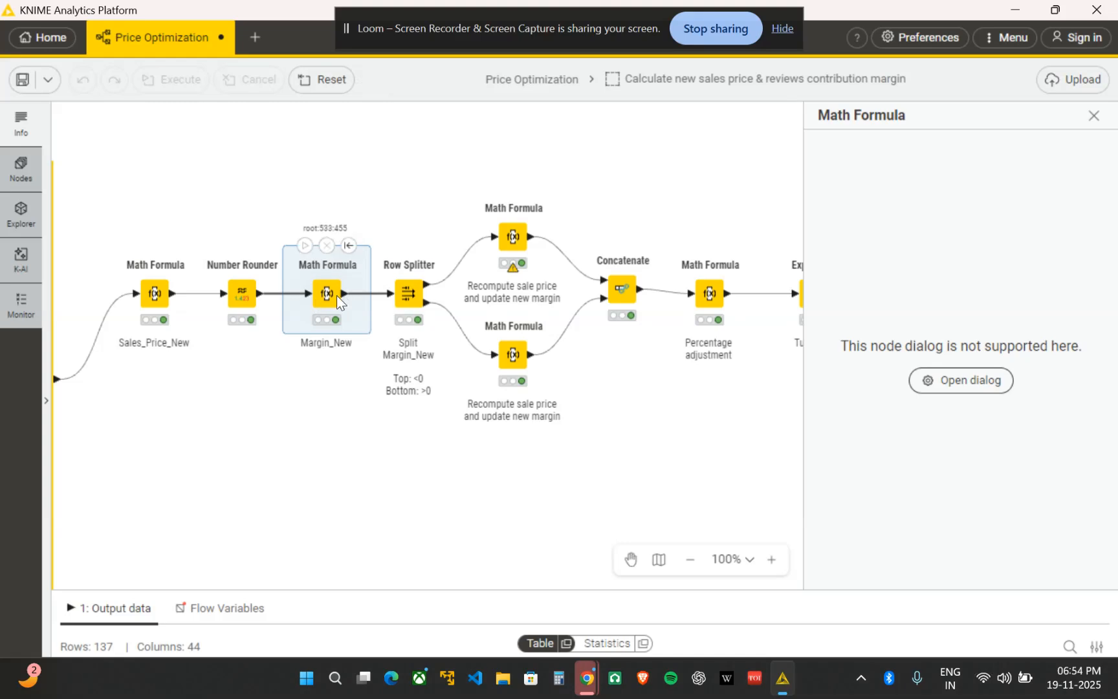
# Show the new sales price expression in the configuration of the Sales_Price_New Math Formula and highlight it.
pyautogui.rightClick(149, 296)
pyautogui.click(182, 305)
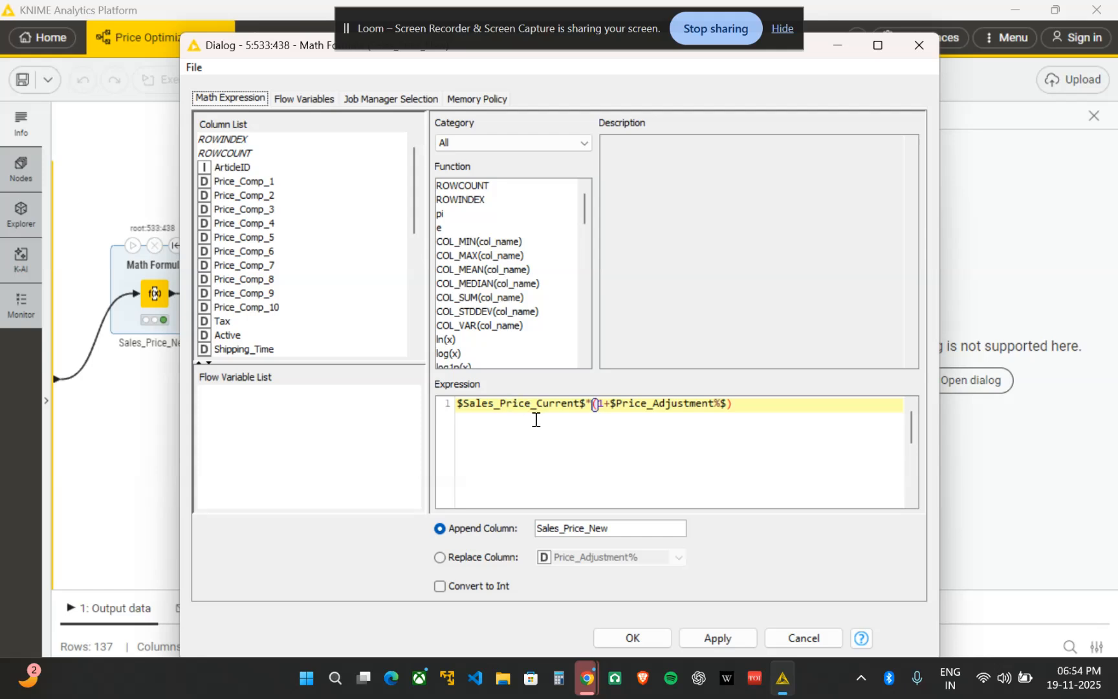
pyautogui.moveTo(464, 404); pyautogui.dragTo(685, 426)
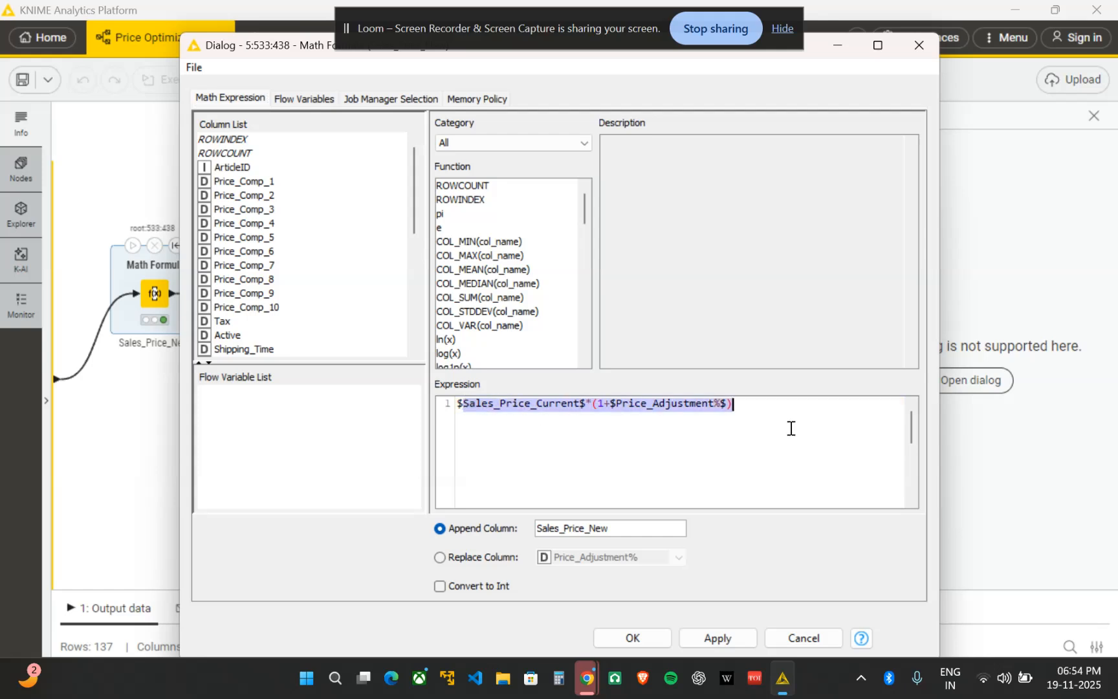
# Close the Sales_Price_New formula dialog and select the Number Rounder and the Margin_New Math Formula in turn to view their settings.
pyautogui.click(918, 45)
pyautogui.click(248, 297)
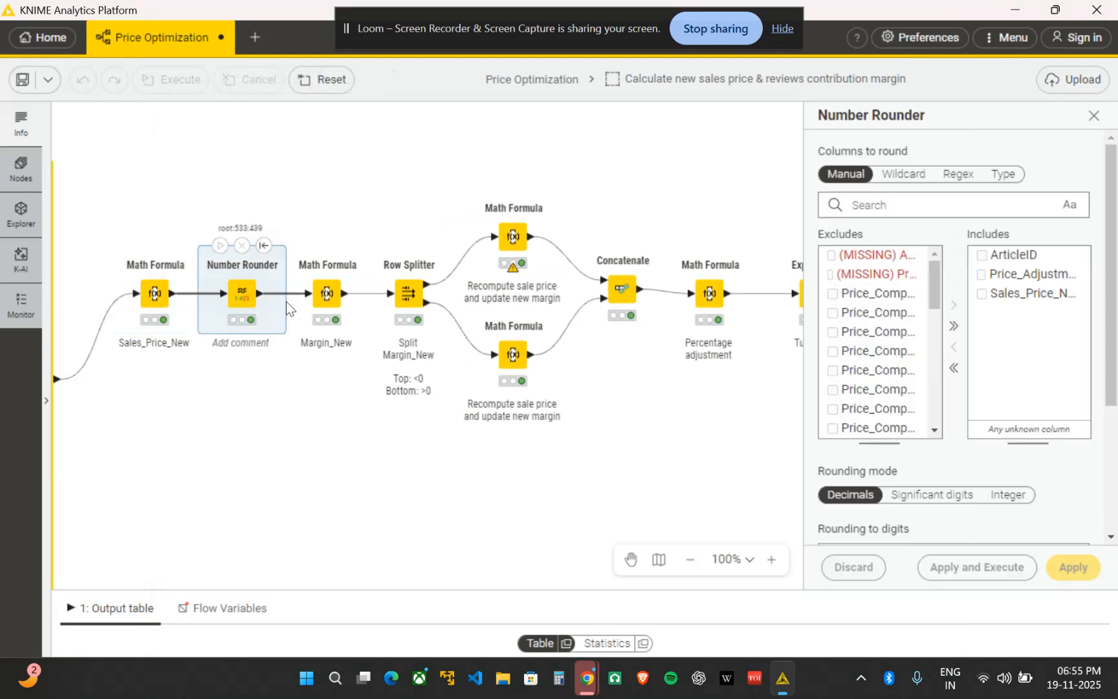
pyautogui.click(324, 300)
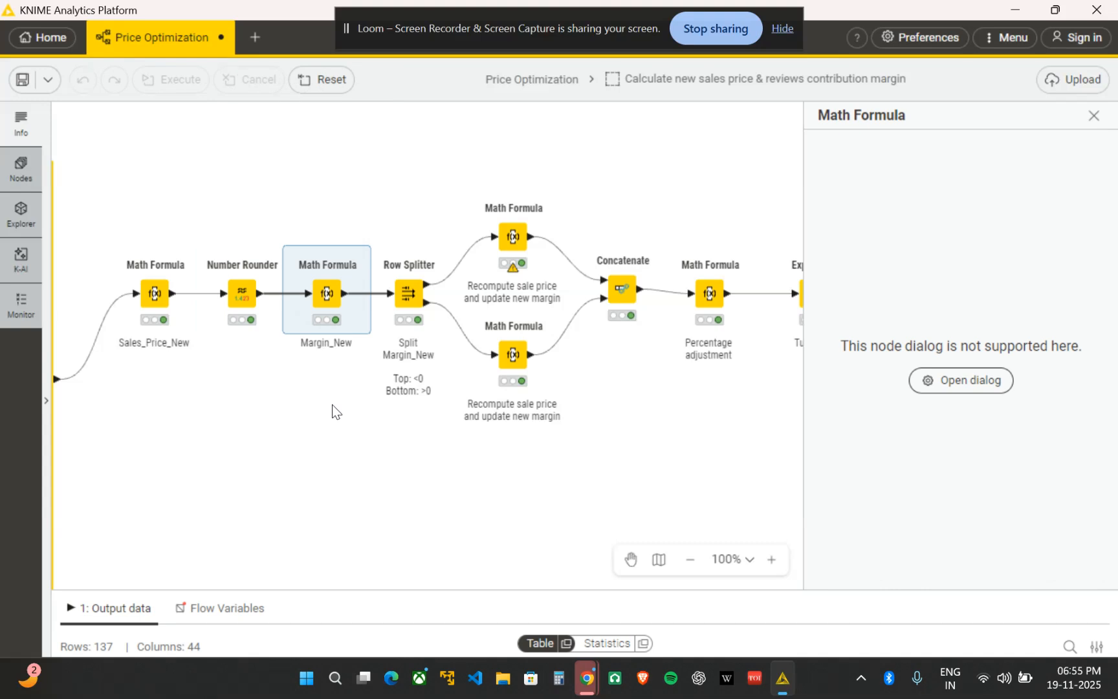
# Show the Row Splitter's filter settings for the new margin and follow its two branches through to the Column Filter.
pyautogui.click(419, 302)
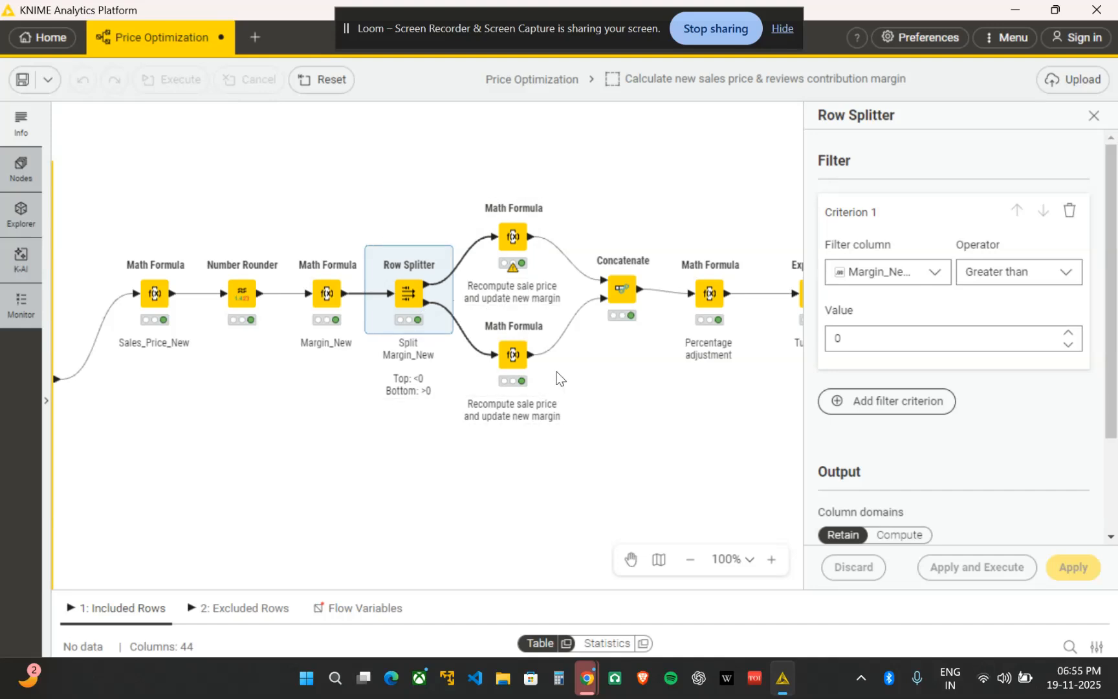
pyautogui.hscroll(5, 556, 371)
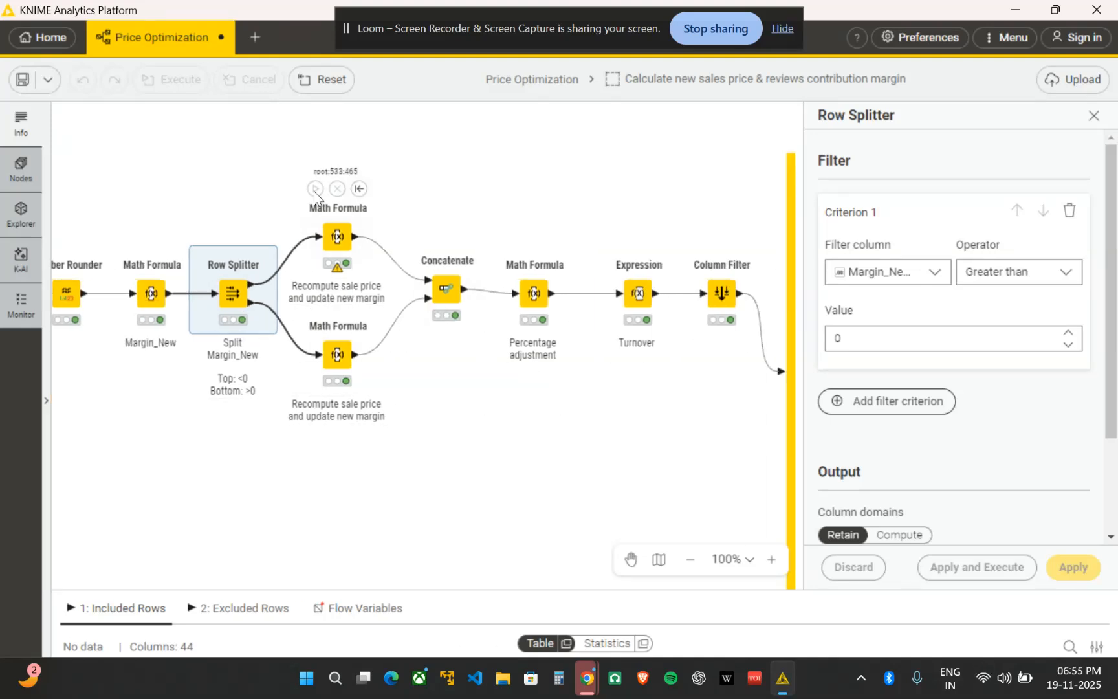
pyautogui.hscroll(8, 314, 191)
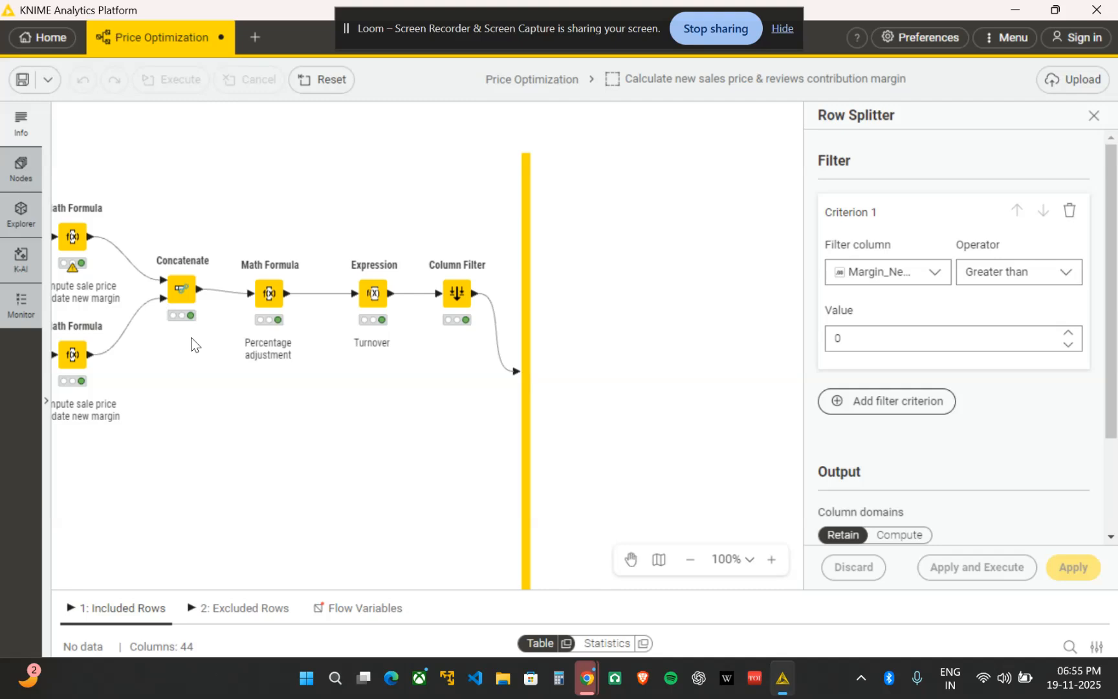
pyautogui.hscroll(-4, 191, 337)
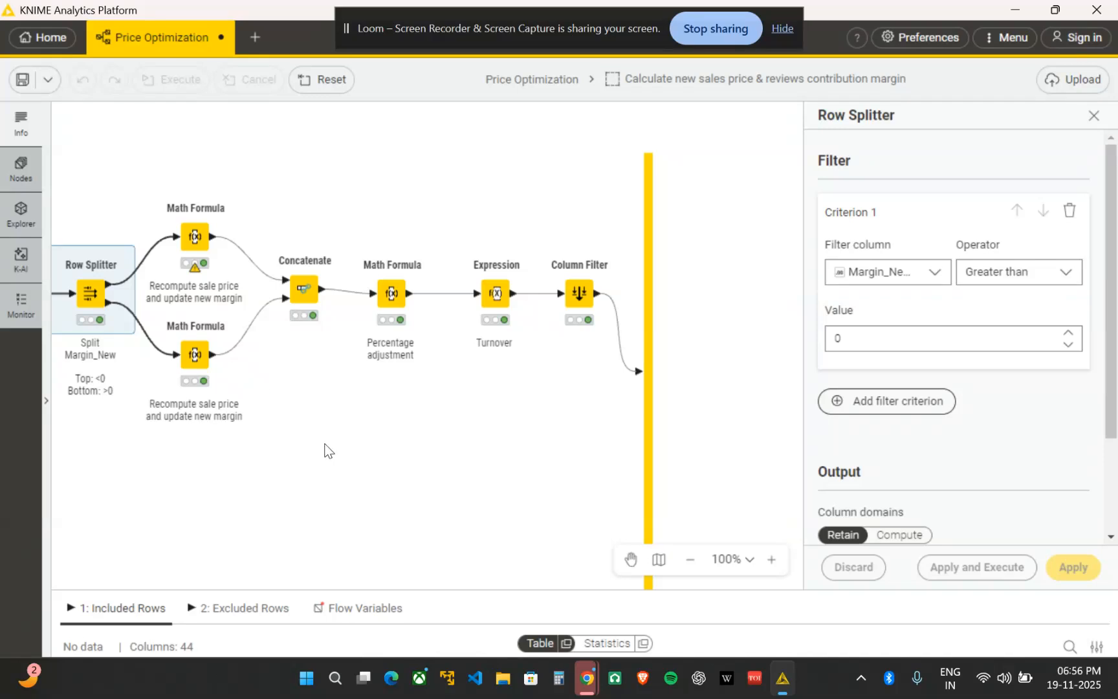
pyautogui.hscroll(3, 325, 451)
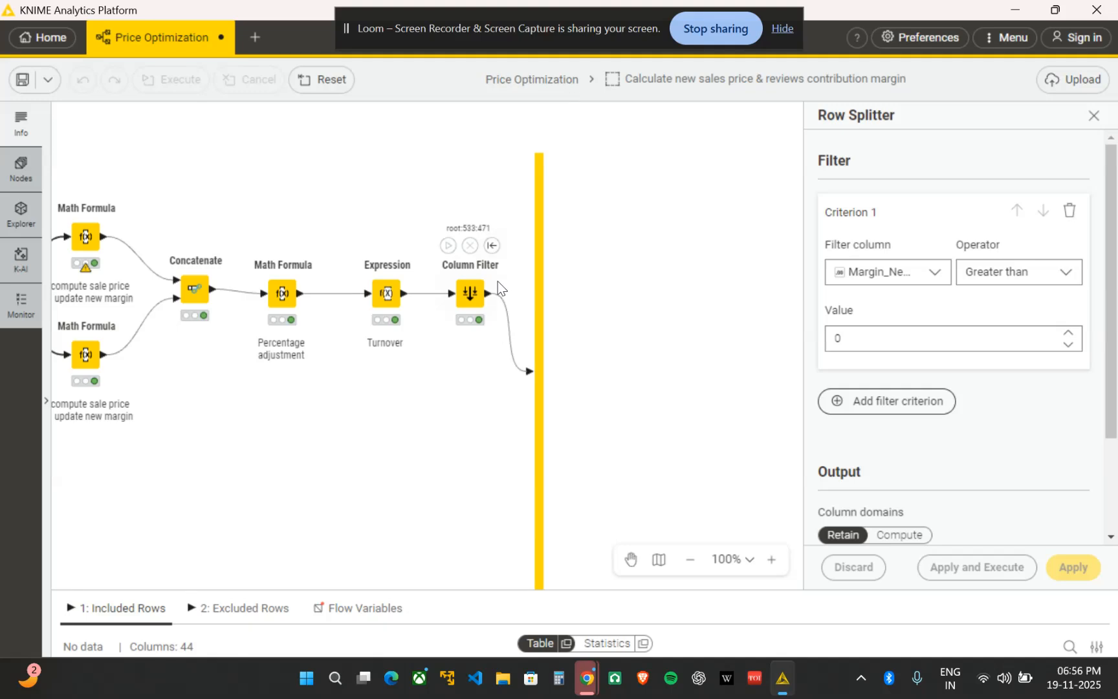
# Return to the top-level Price Optimization workflow and examine the turnover GroupBy, Math Formula, Excel Writer and Price Optimization View nodes.
pyautogui.click(546, 80)
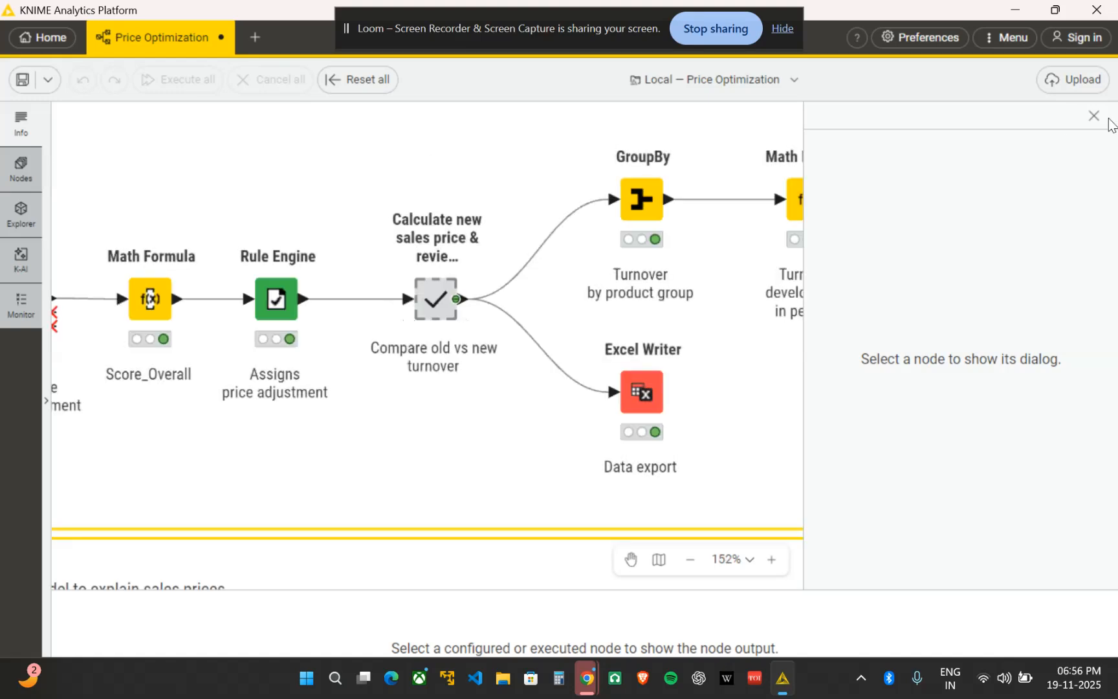
pyautogui.click(1093, 116)
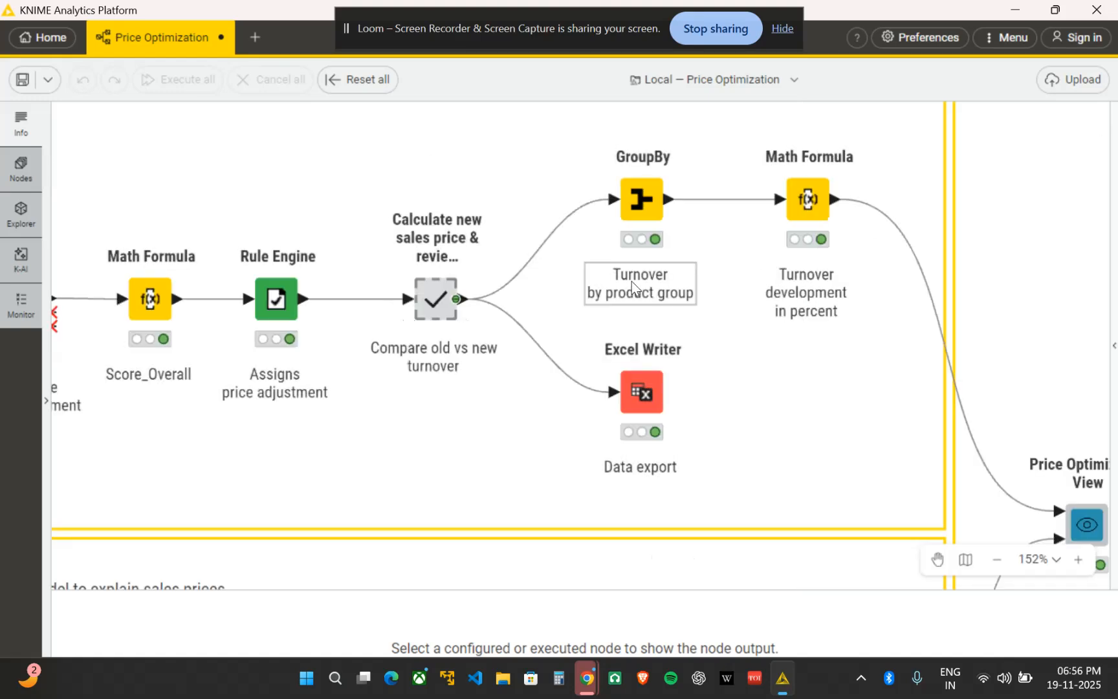
pyautogui.hscroll(3, 640, 253)
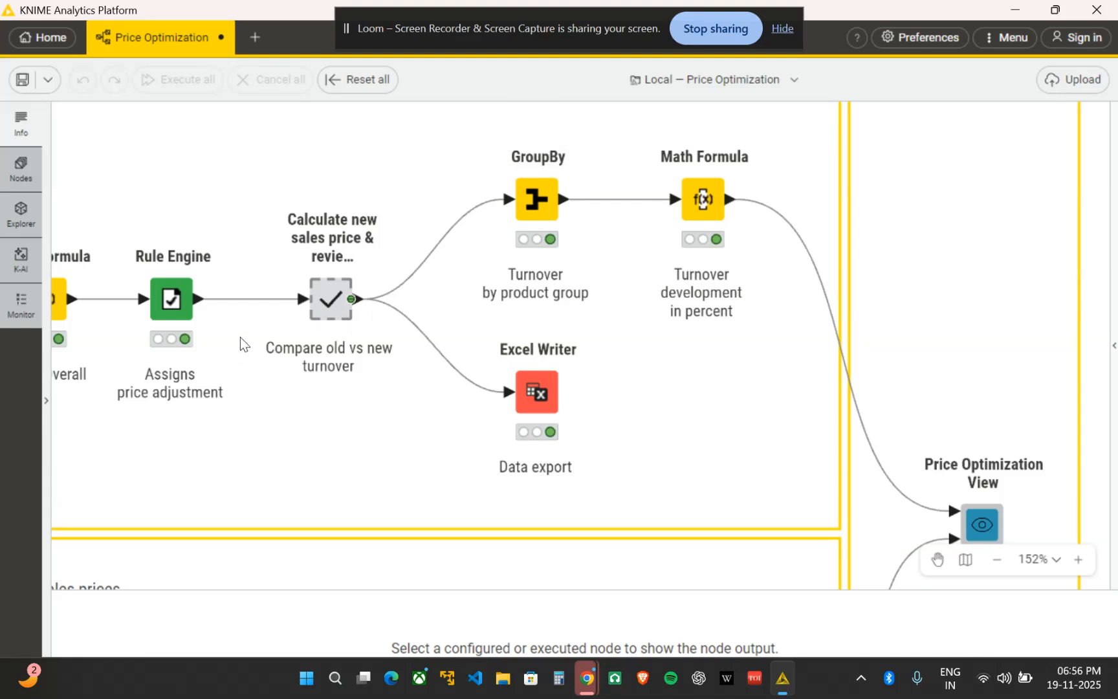
pyautogui.hscroll(-5, 364, 344)
pyautogui.scroll(3, 364, 343)
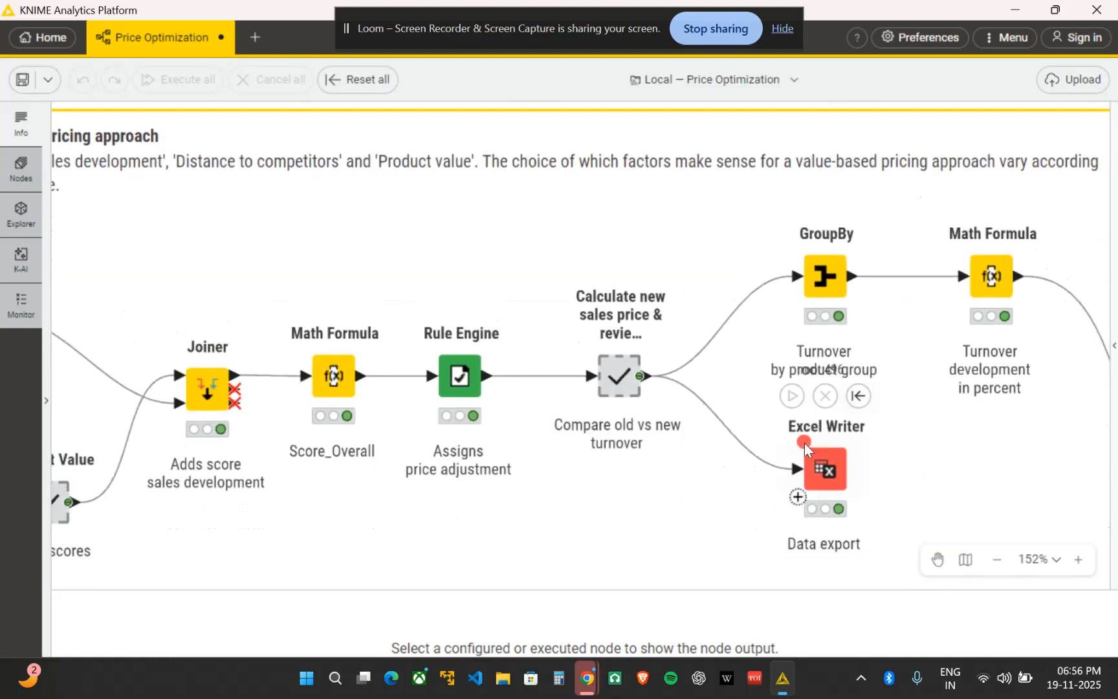
pyautogui.hscroll(2, 736, 403)
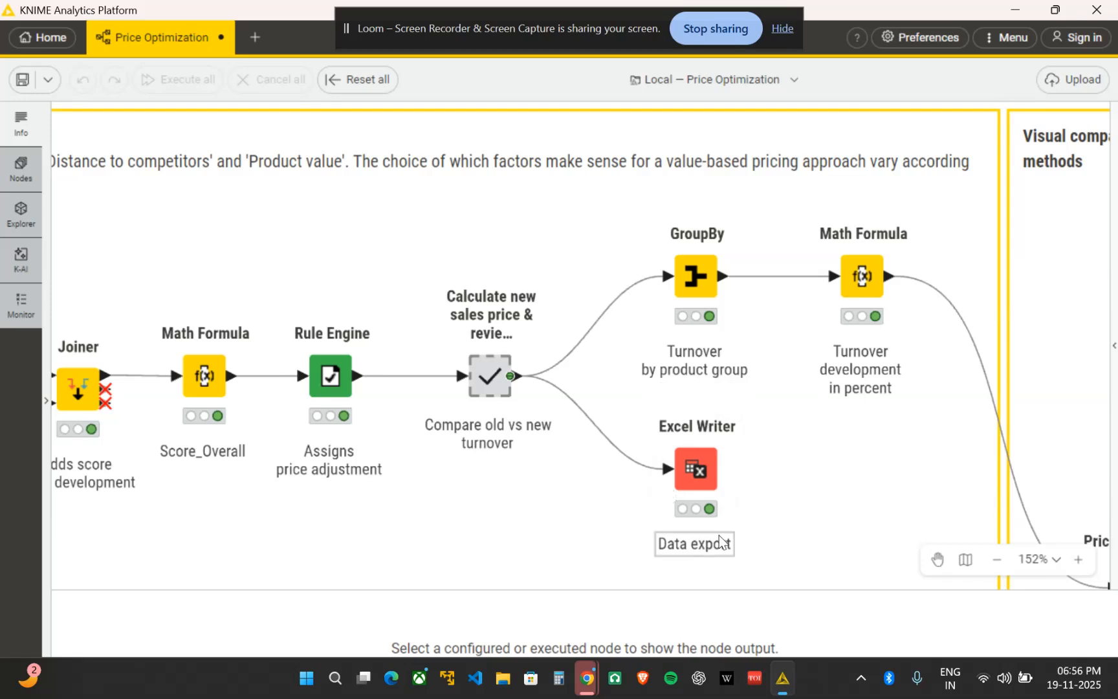
pyautogui.moveTo(714, 480)
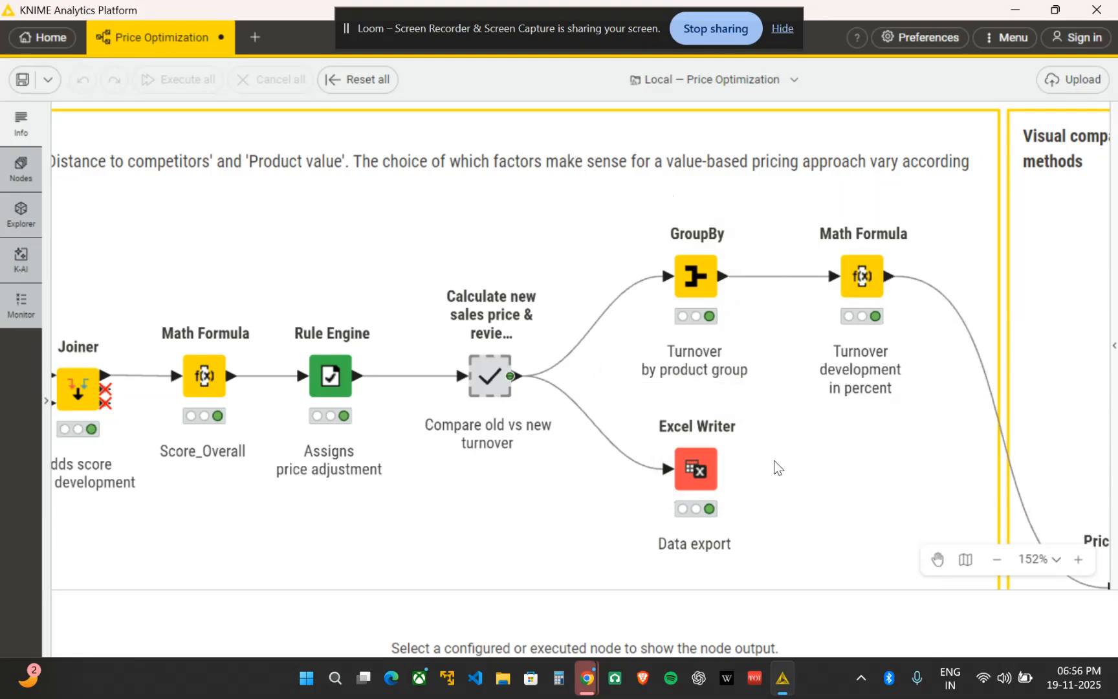
pyautogui.hscroll(3, 774, 460)
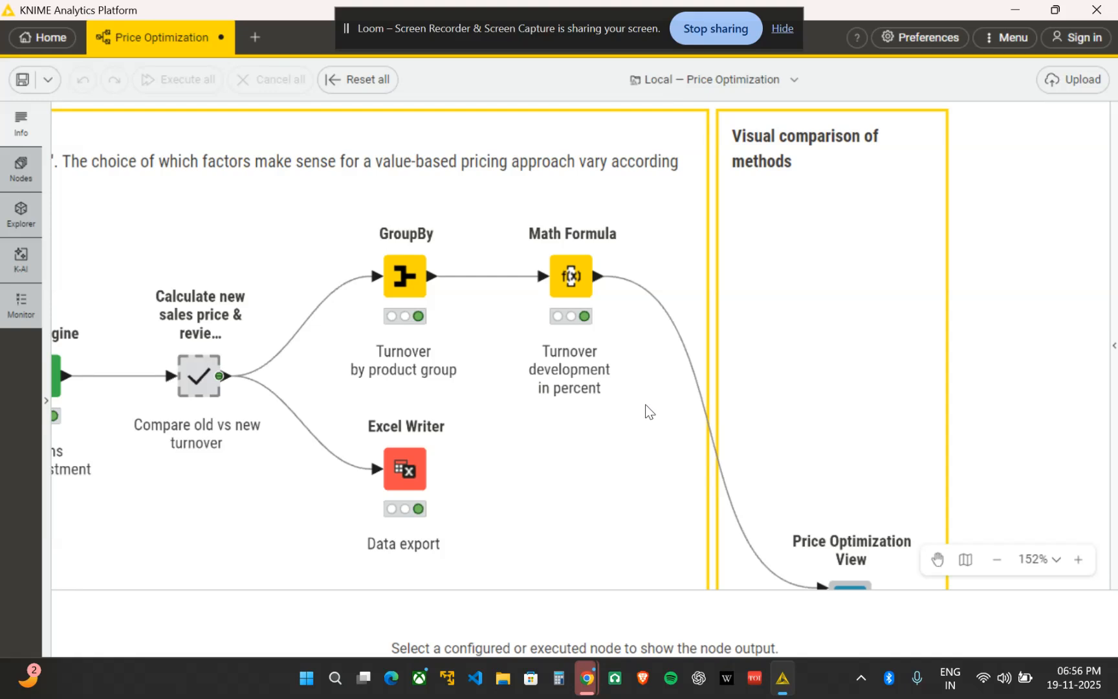
pyautogui.hscroll(1, 658, 409)
pyautogui.hscroll(1, 658, 409)
pyautogui.scroll(-3, 658, 409)
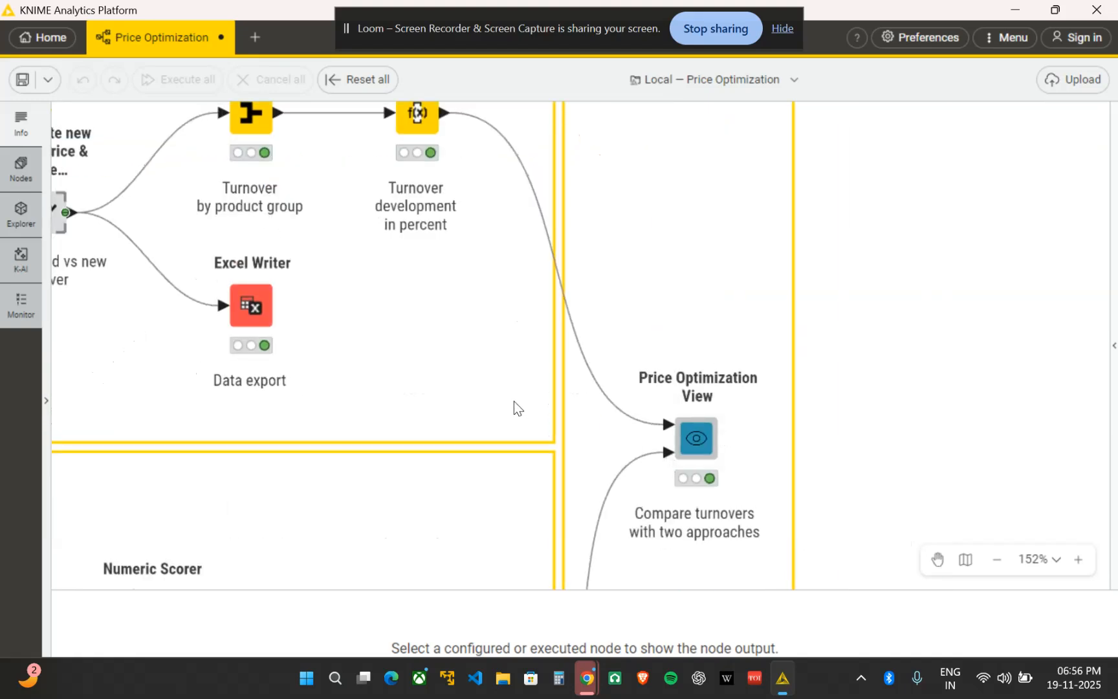
# Examine the regression modelling approach section, from the Sorter and Feature selection metanode to the Regression Predictor.
pyautogui.hscroll(-5, 425, 387)
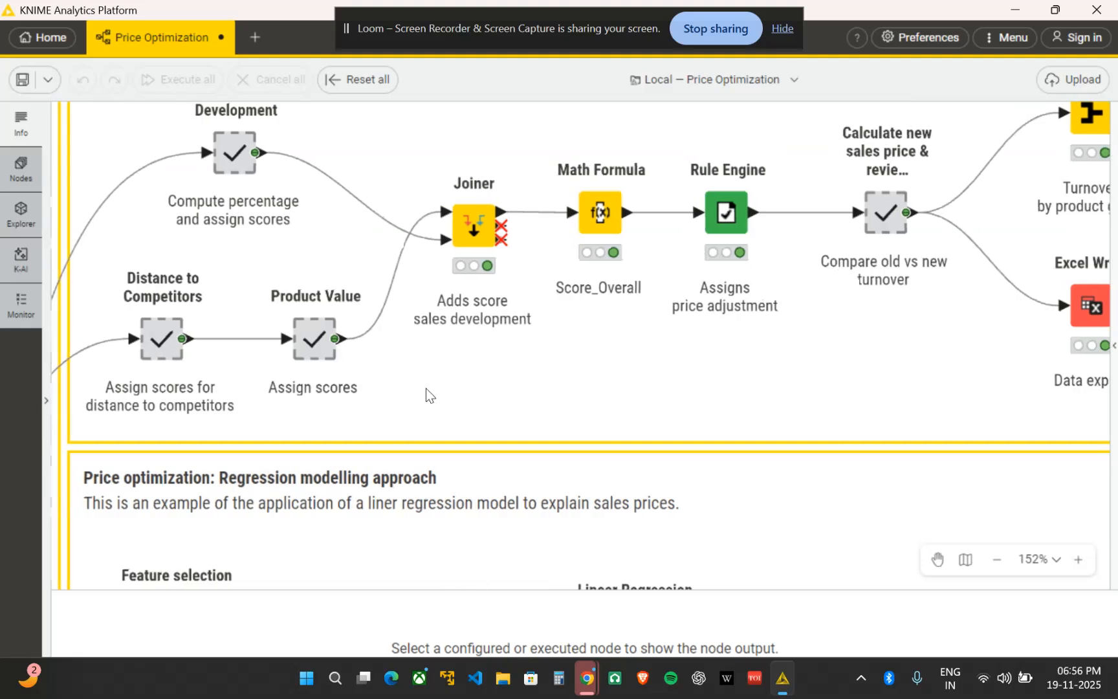
pyautogui.hscroll(-4, 425, 388)
pyautogui.scroll(2, 425, 387)
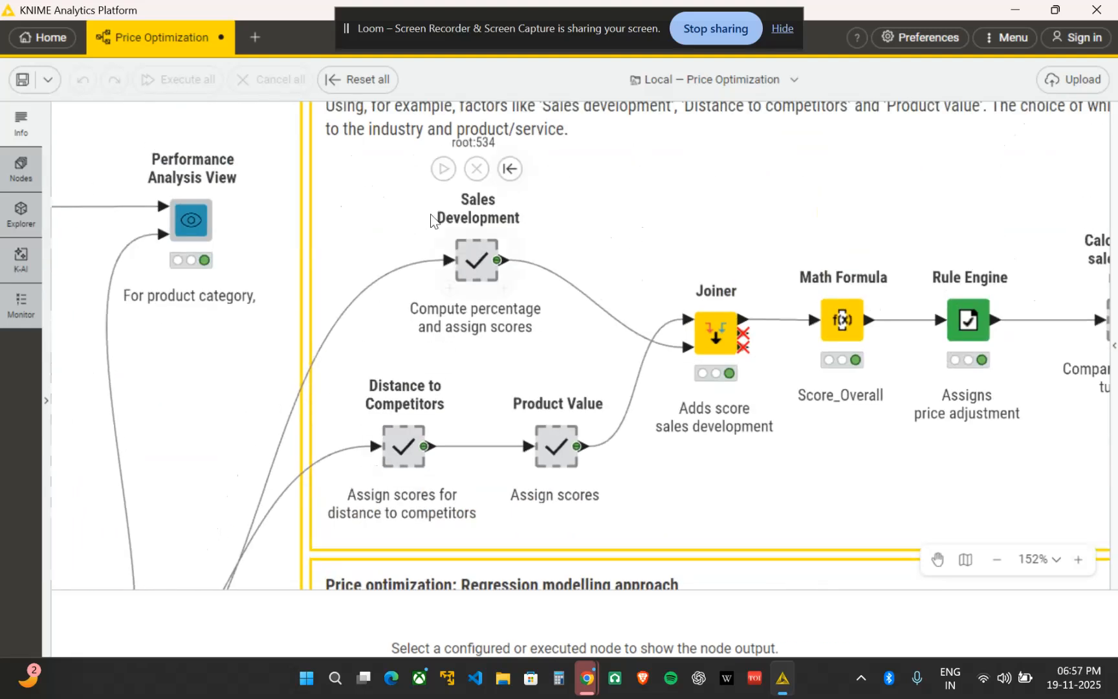
pyautogui.scroll(-4, 464, 349)
pyautogui.scroll(-2, 464, 352)
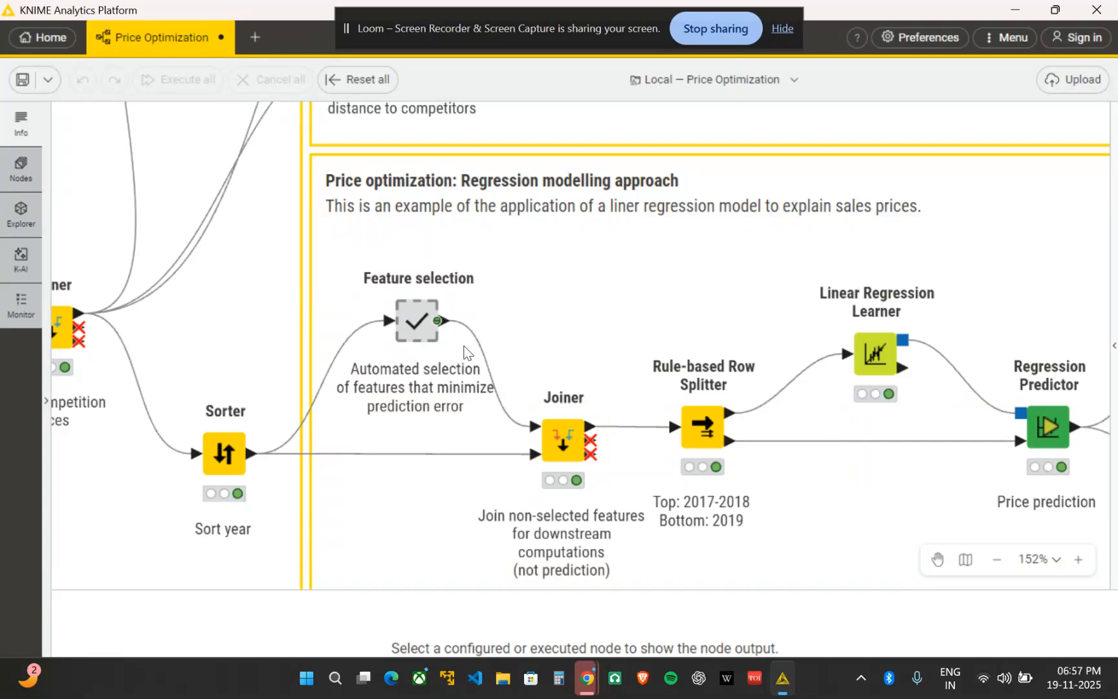
pyautogui.hscroll(2, 622, 365)
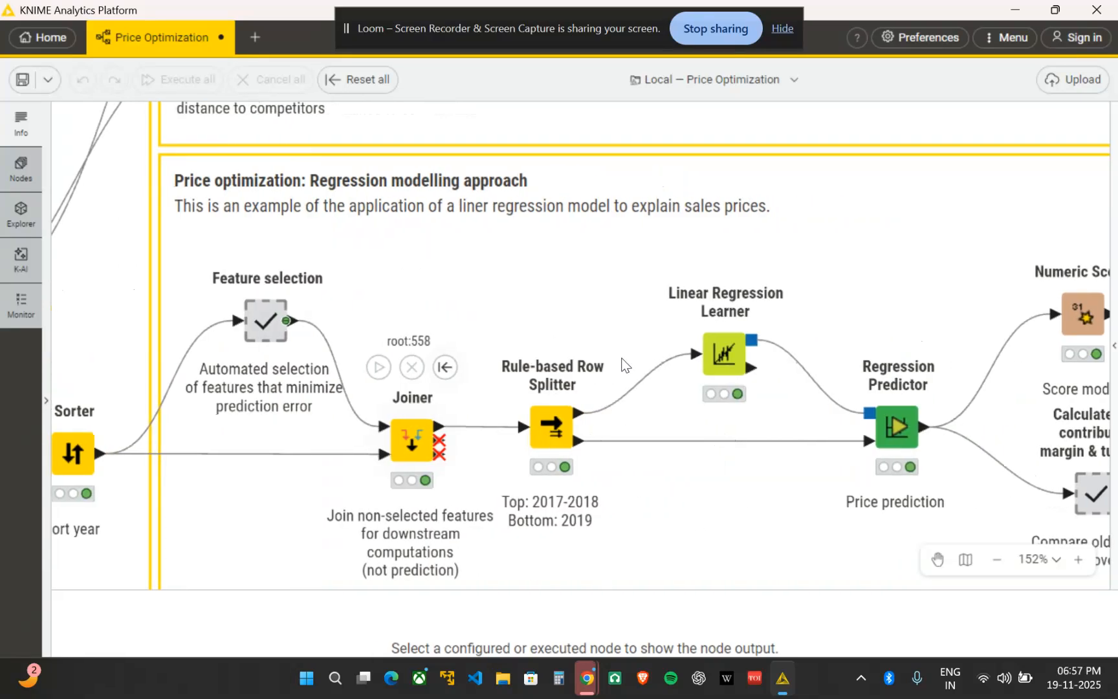
pyautogui.hscroll(-5, 394, 344)
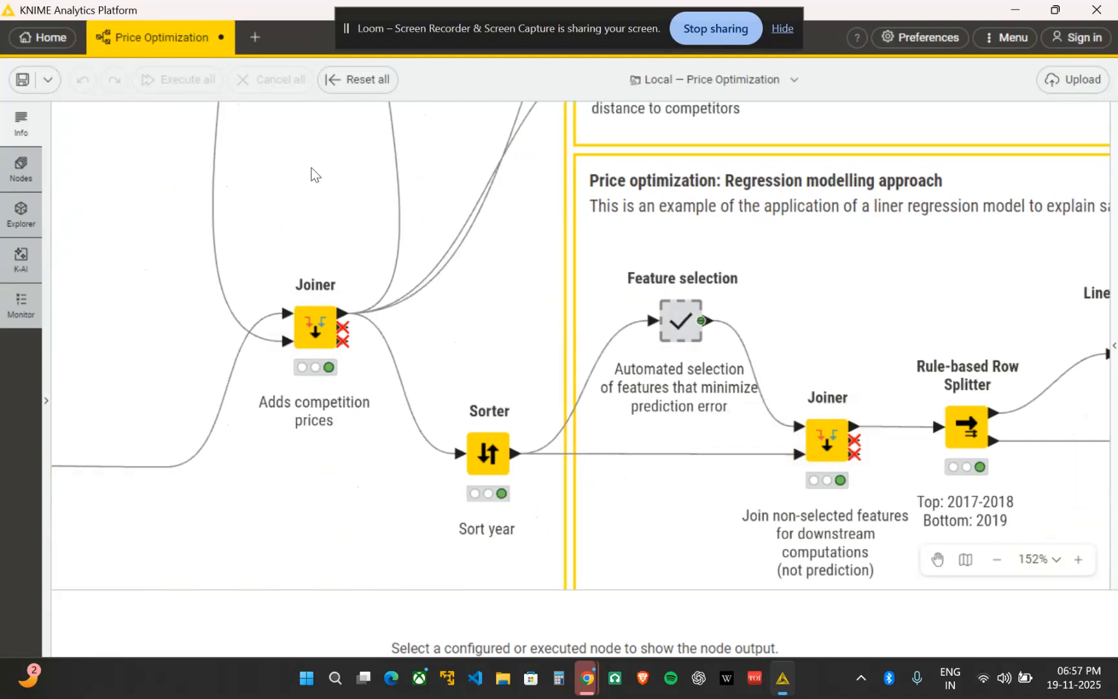
pyautogui.hscroll(4, 474, 480)
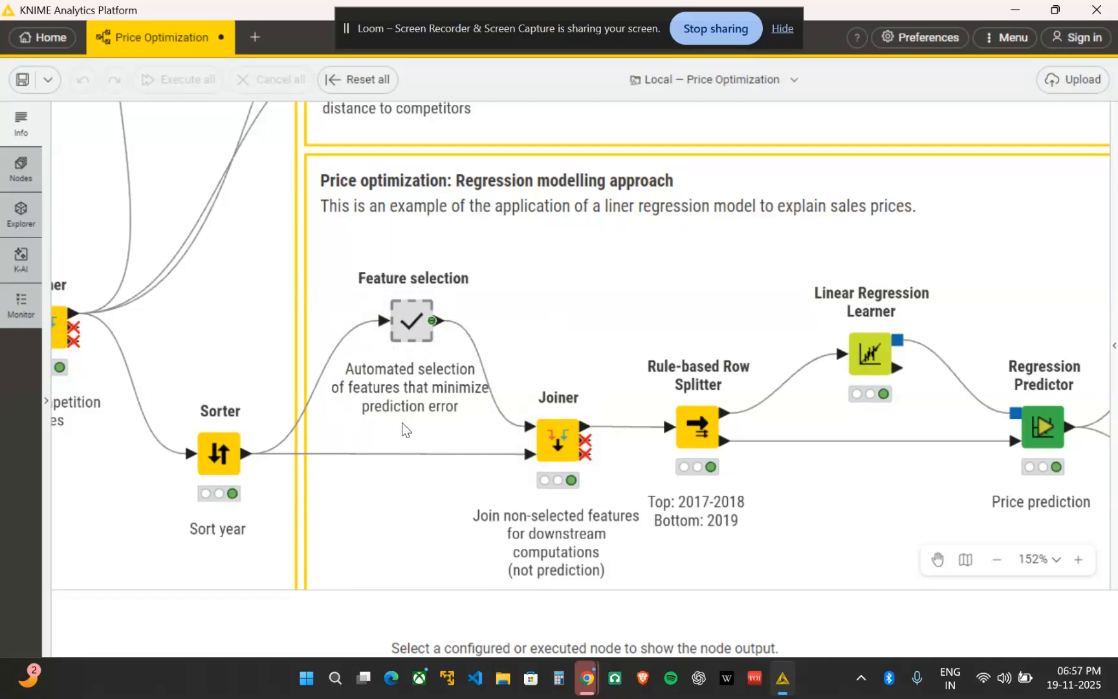
# Enter the Feature selection metanode and show the Feature Selection Loop Start's filtered table in an enlarged output area.
pyautogui.doubleClick(409, 309)
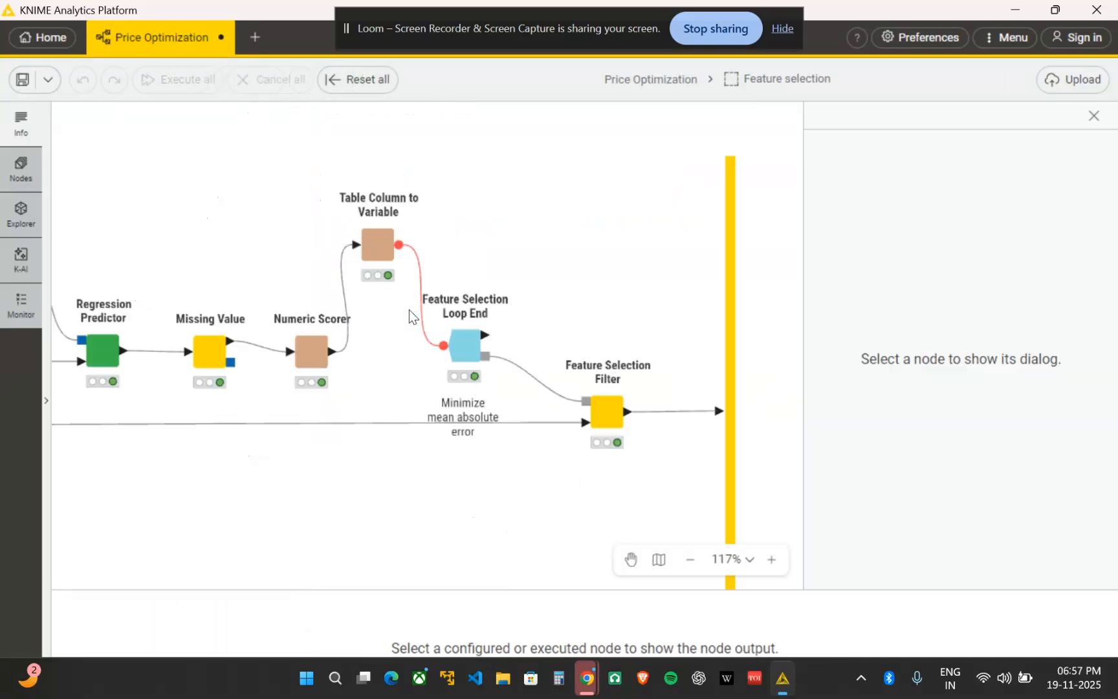
pyautogui.hscroll(-12, 408, 309)
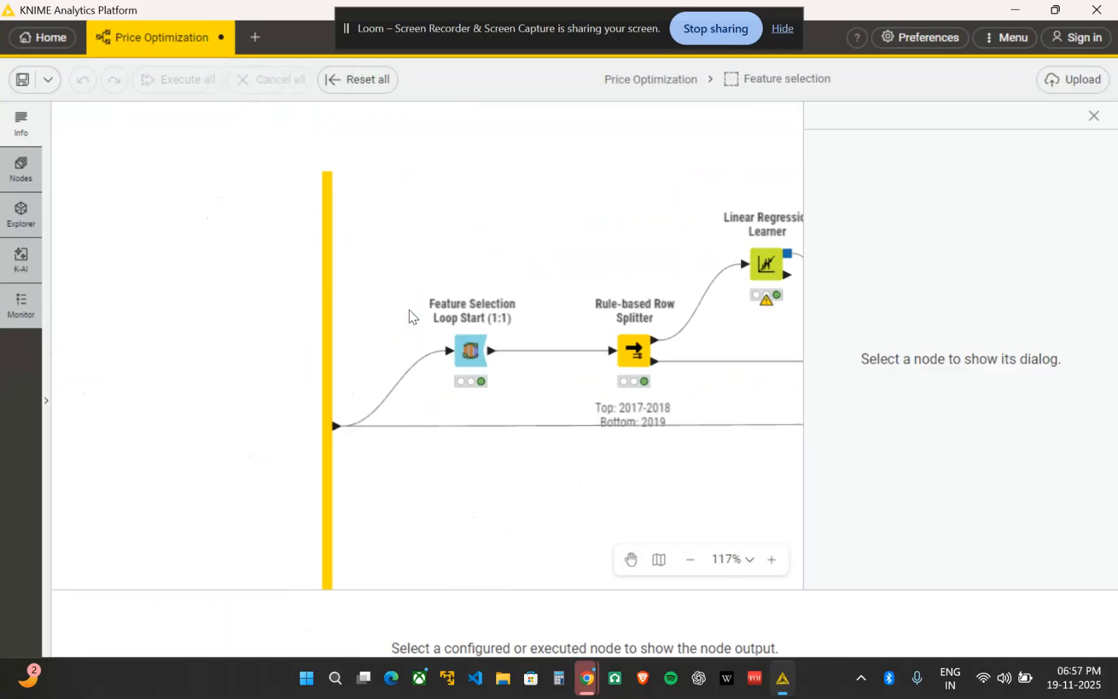
pyautogui.click(468, 350)
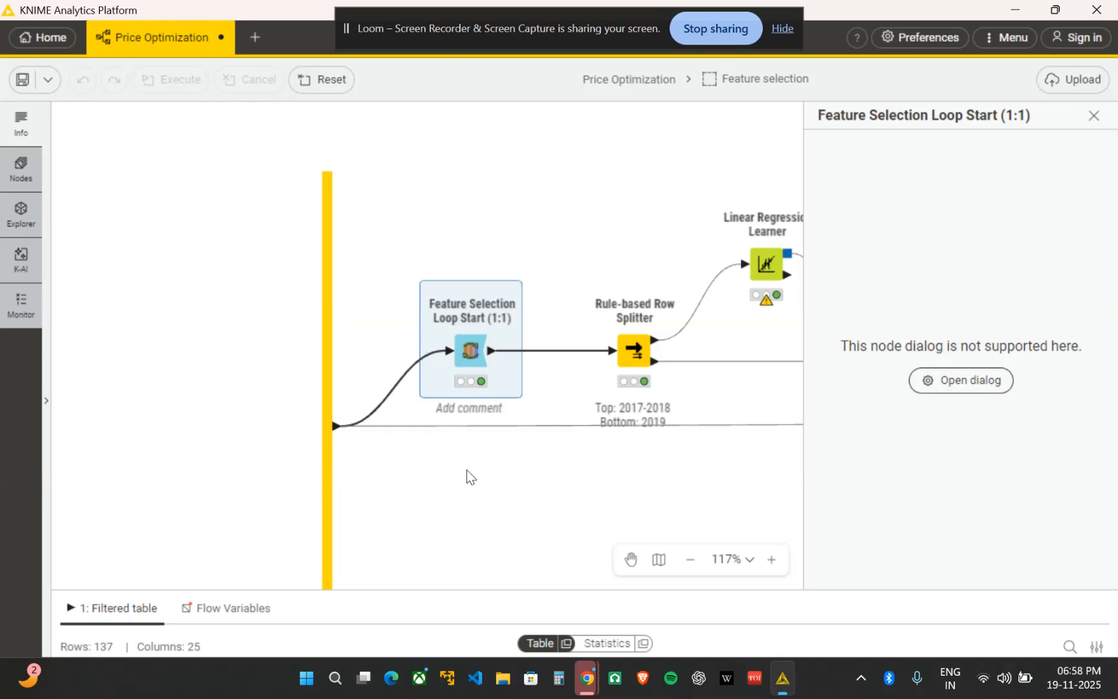
pyautogui.moveTo(456, 588); pyautogui.dragTo(468, 379)
pyautogui.moveTo(406, 594); pyautogui.dragTo(451, 391)
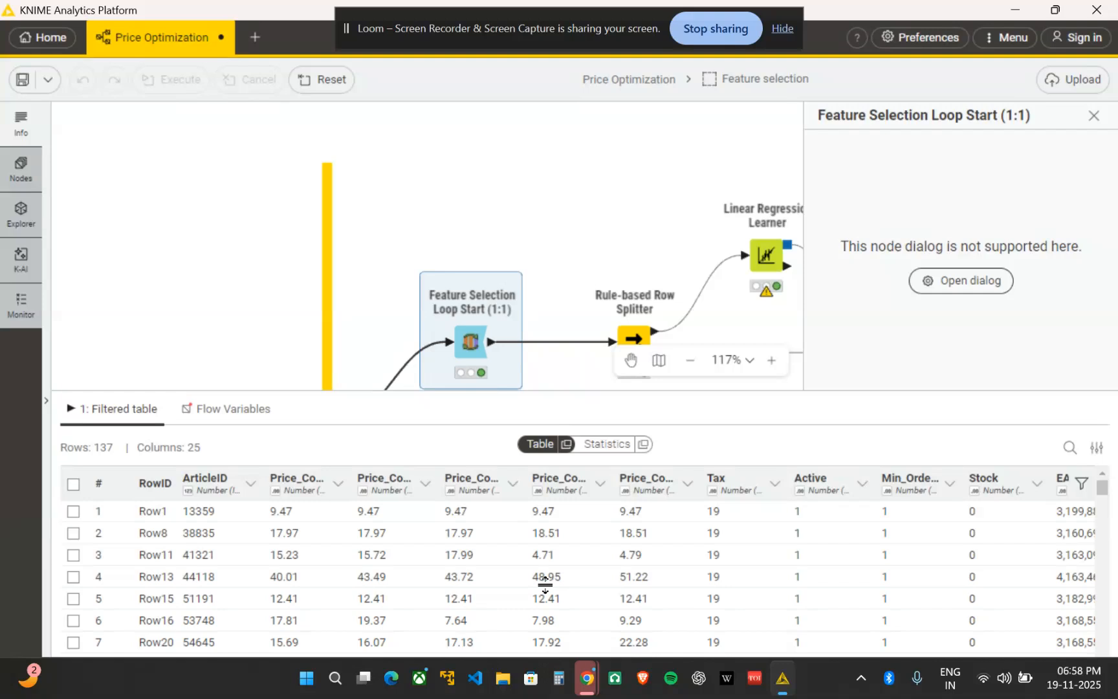
# Examine the feature selection loop from its start node through the regression learner and predictor to the Loop End and Feature Selection Filter.
pyautogui.hscroll(10, 538, 314)
pyautogui.hscroll(8, 538, 314)
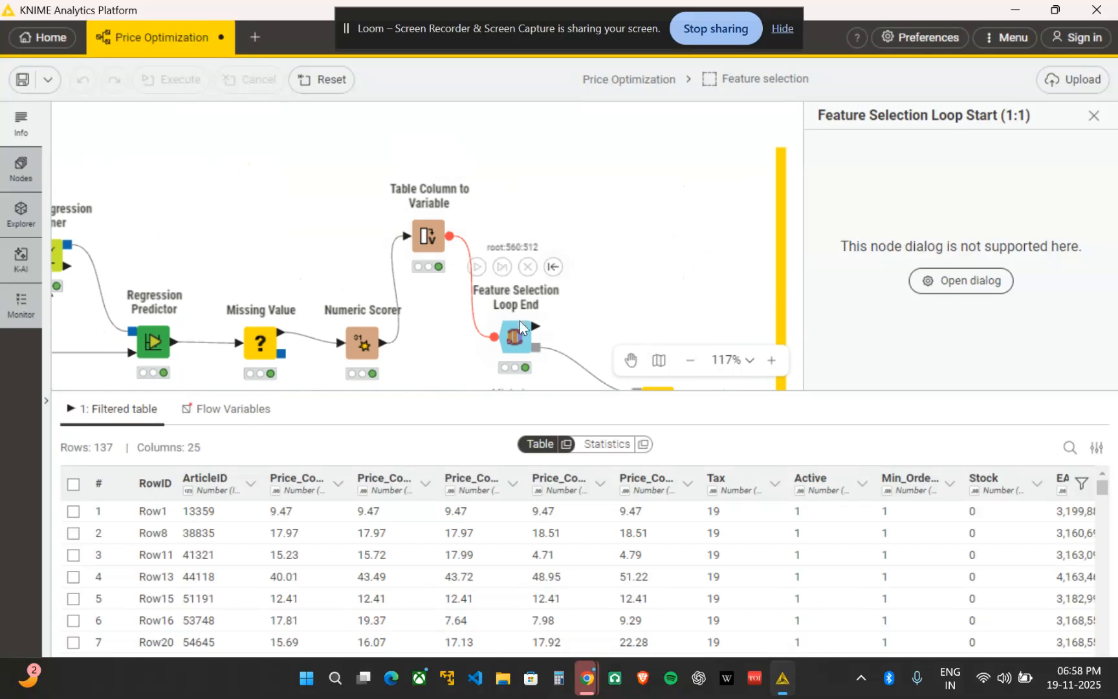
pyautogui.scroll(-3, 515, 336)
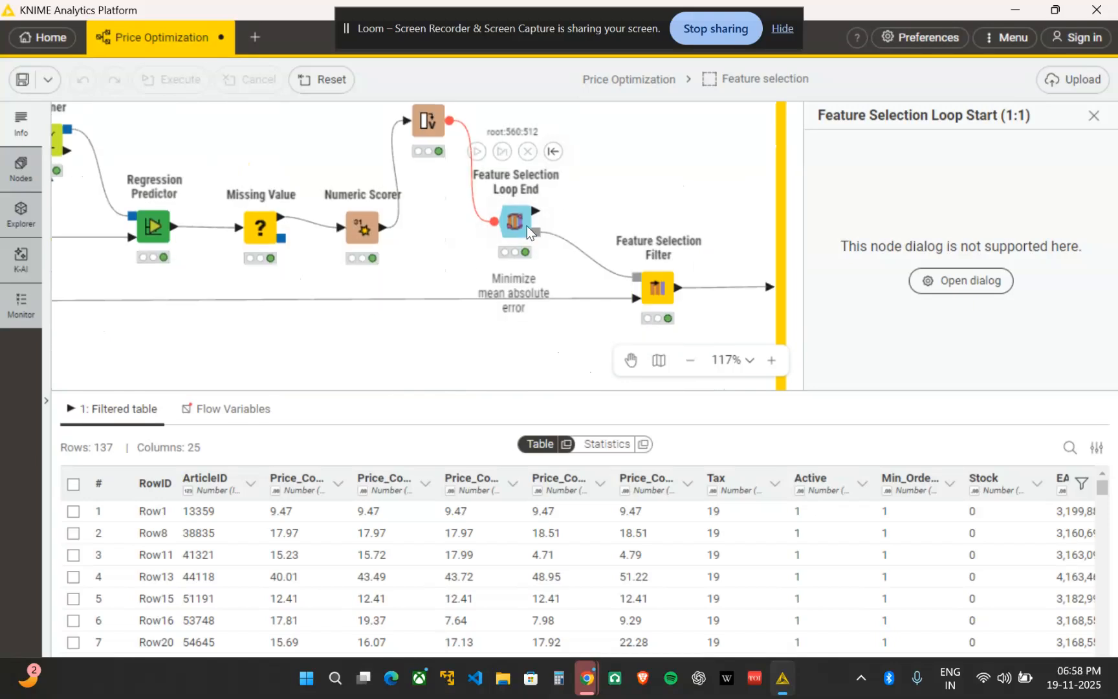
pyautogui.hscroll(-13, 527, 226)
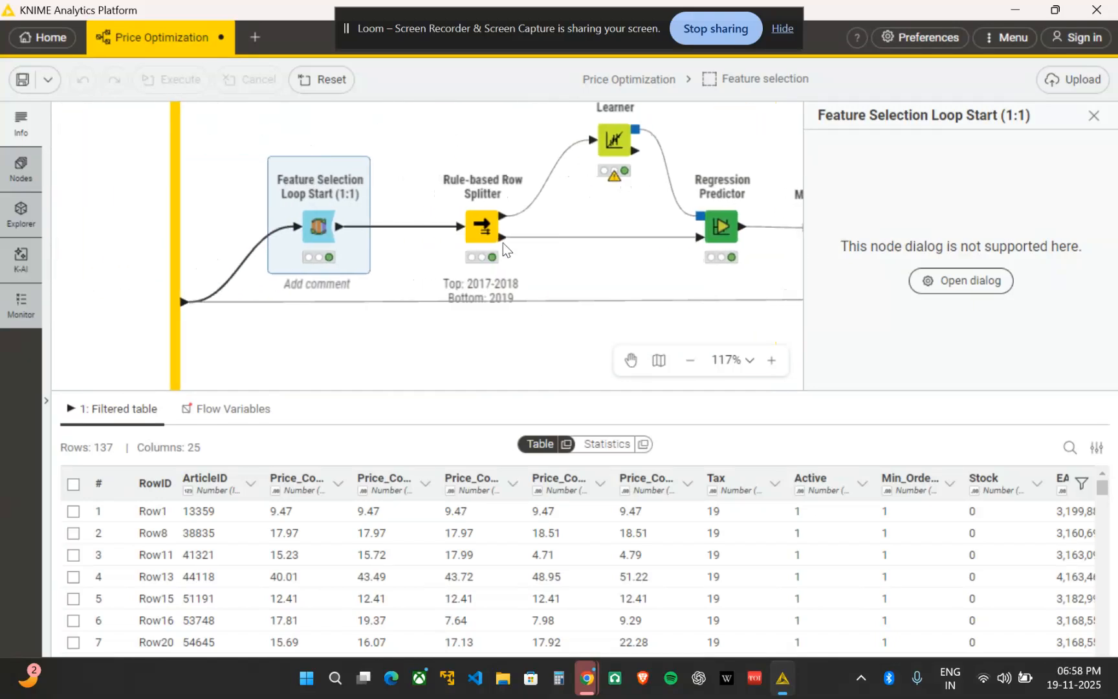
pyautogui.moveTo(284, 217)
pyautogui.hscroll(3, 492, 358)
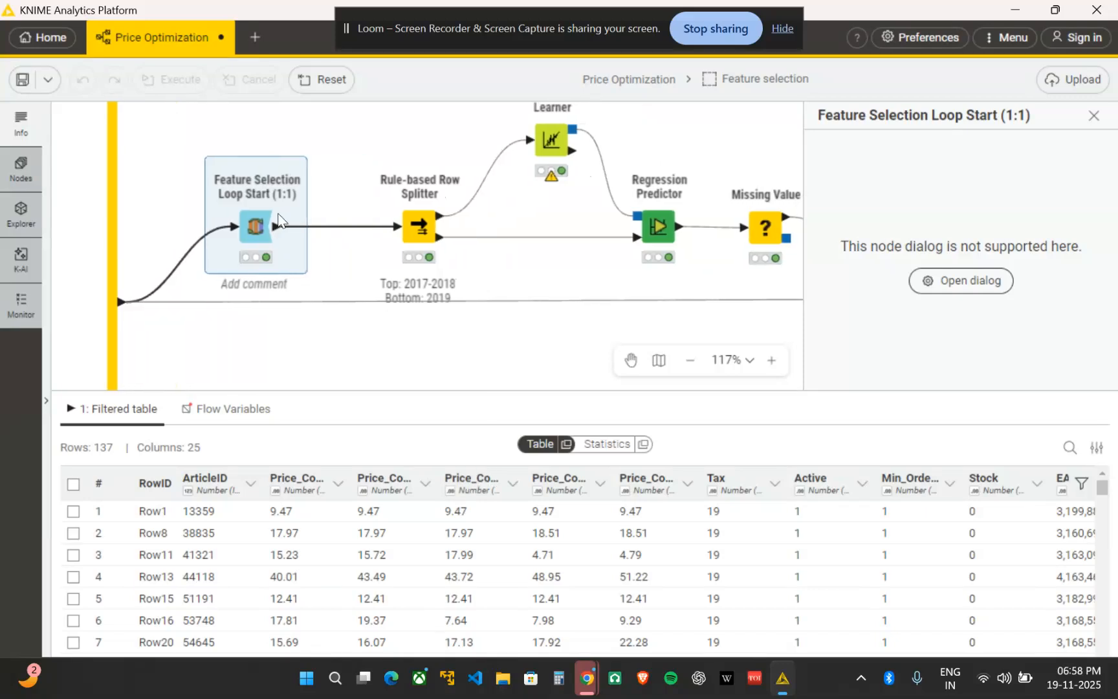
pyautogui.hscroll(3, 244, 212)
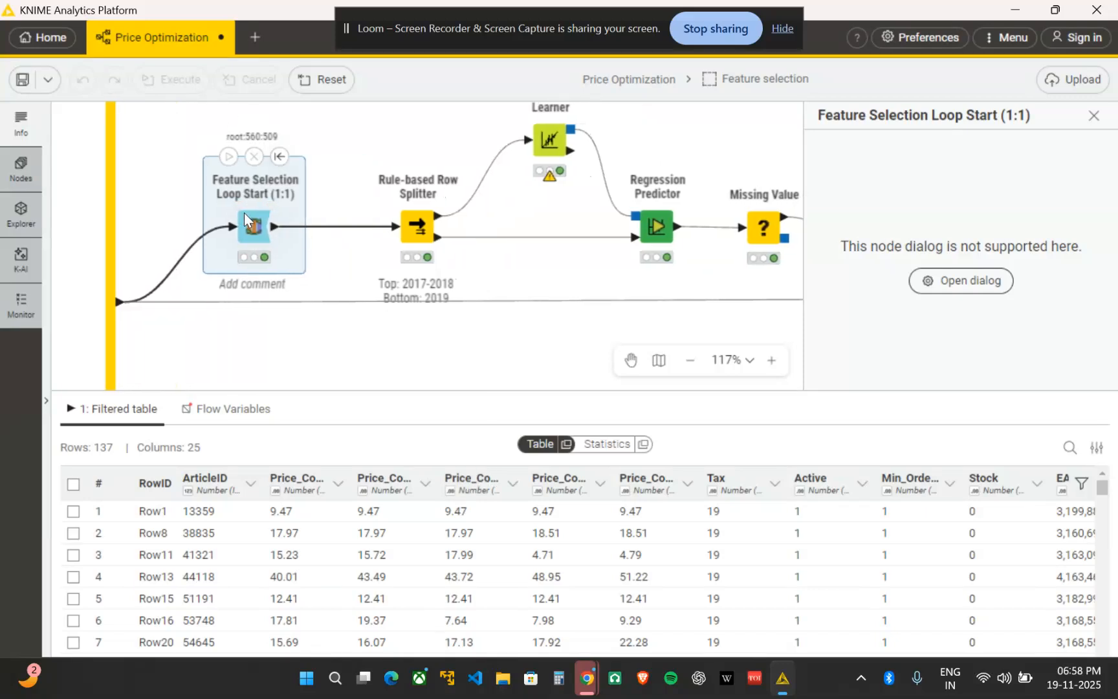
pyautogui.scroll(3, 421, 223)
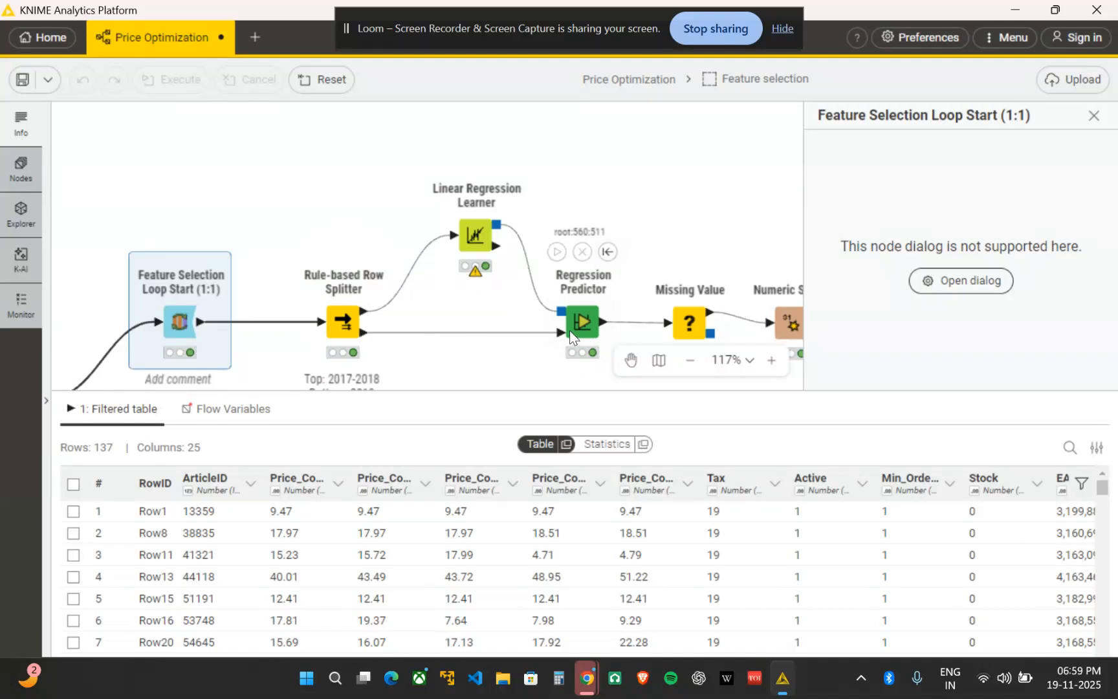
pyautogui.hscroll(5, 478, 343)
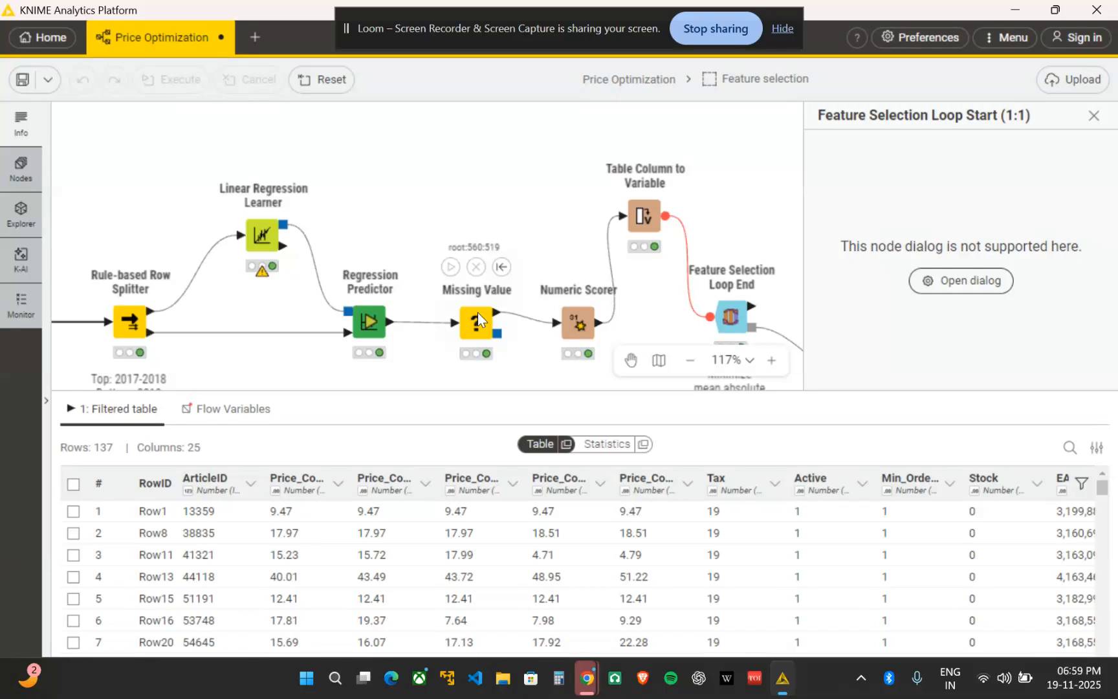
# Show the Numeric Scorer's output statistics for the predicted current sales price.
pyautogui.click(575, 323)
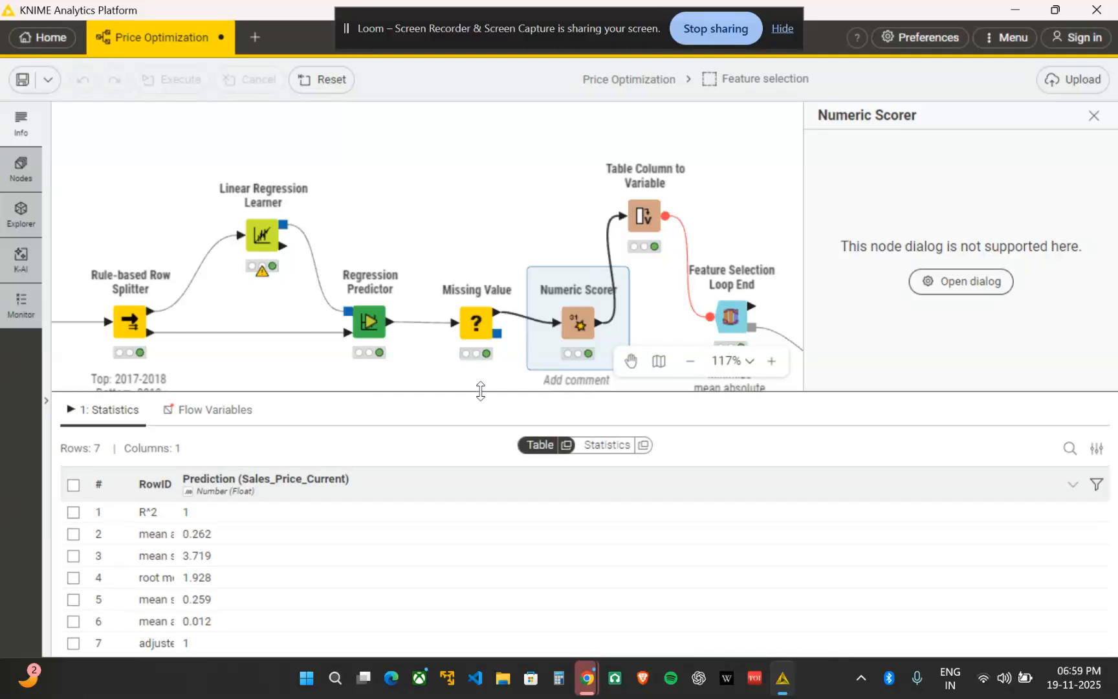
pyautogui.moveTo(480, 388); pyautogui.dragTo(482, 387)
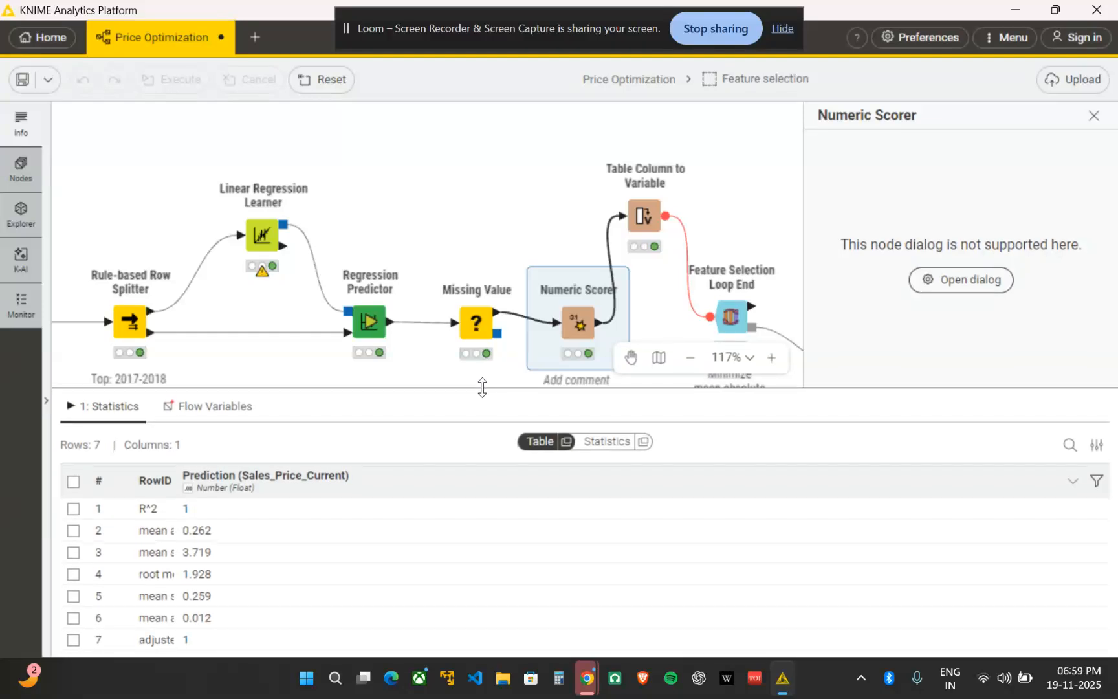
pyautogui.hscroll(-3, 329, 343)
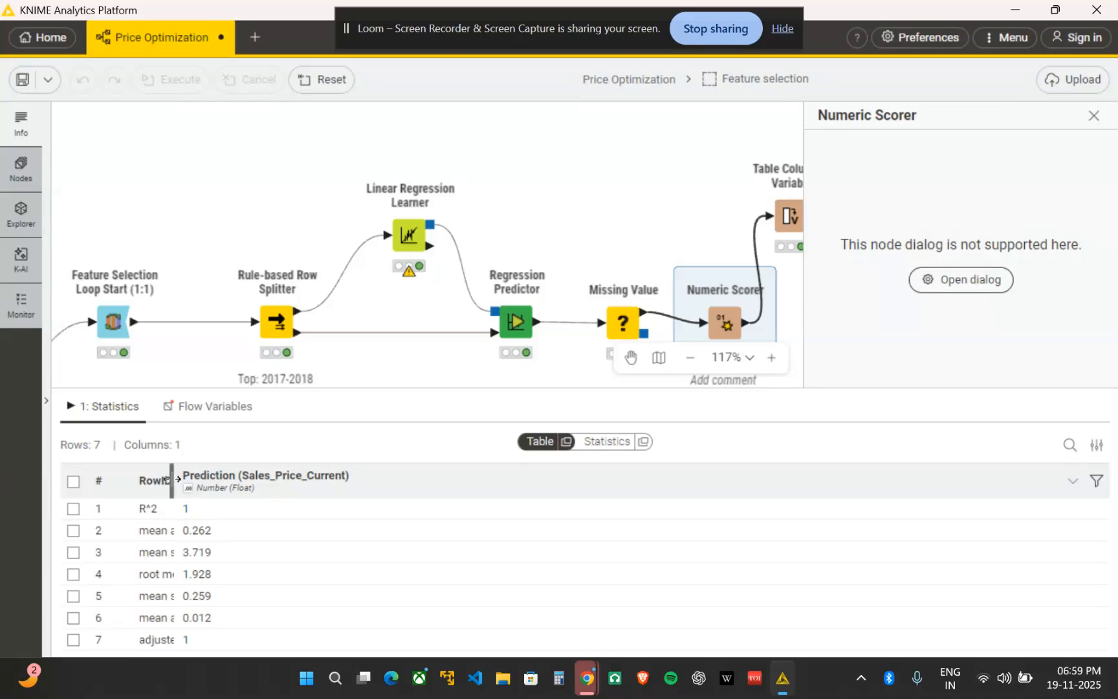
# Widen the RowID column of the Numeric Scorer statistics and show the Feature Selection Filter's filtered table.
pyautogui.moveTo(173, 478); pyautogui.dragTo(289, 479)
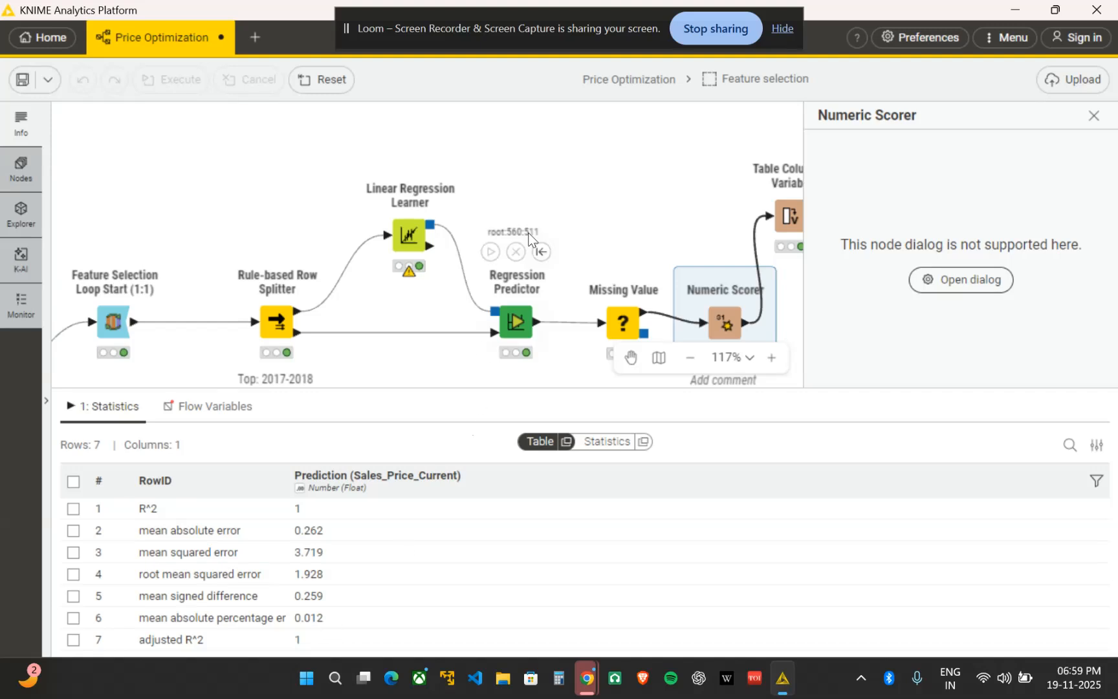
pyautogui.hscroll(5, 528, 232)
pyautogui.hscroll(5, 530, 295)
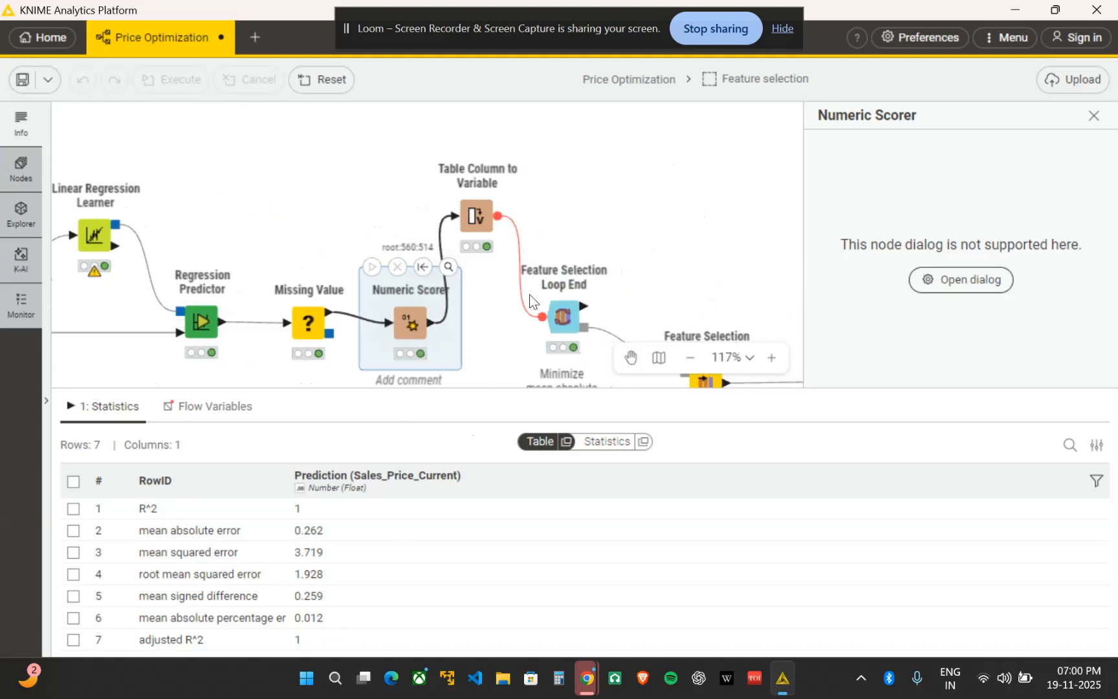
pyautogui.hscroll(4, 492, 204)
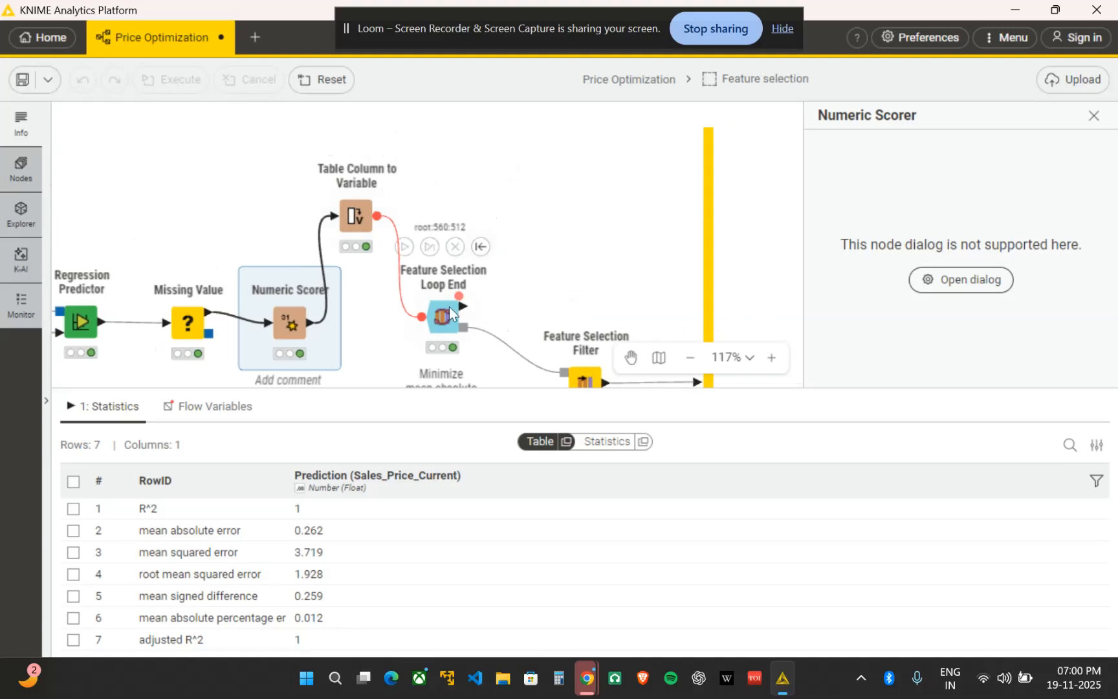
pyautogui.scroll(-5, 449, 306)
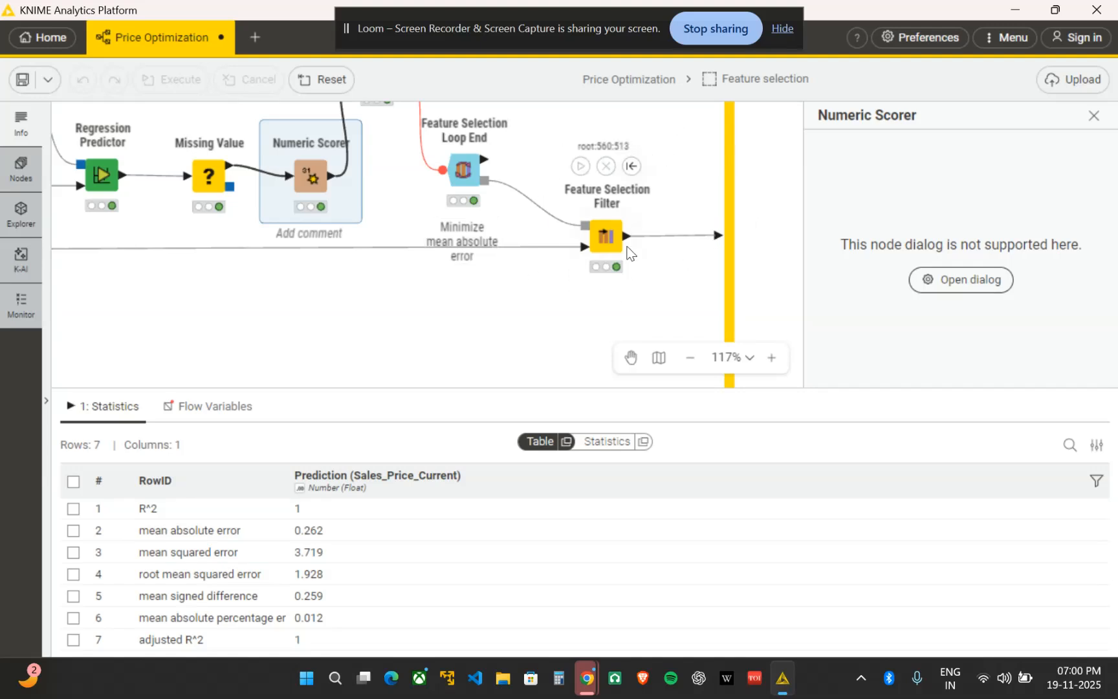
pyautogui.click(609, 251)
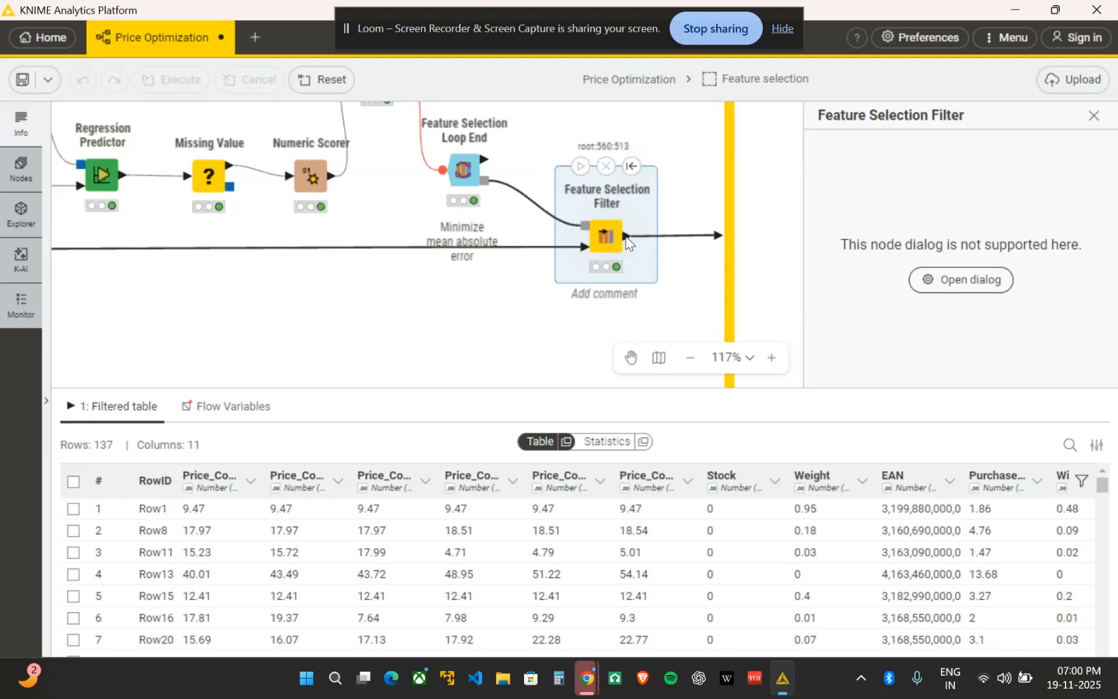
# Return to the main Price Optimization workflow and shrink the node output area to enlarge the canvas.
pyautogui.click(657, 78)
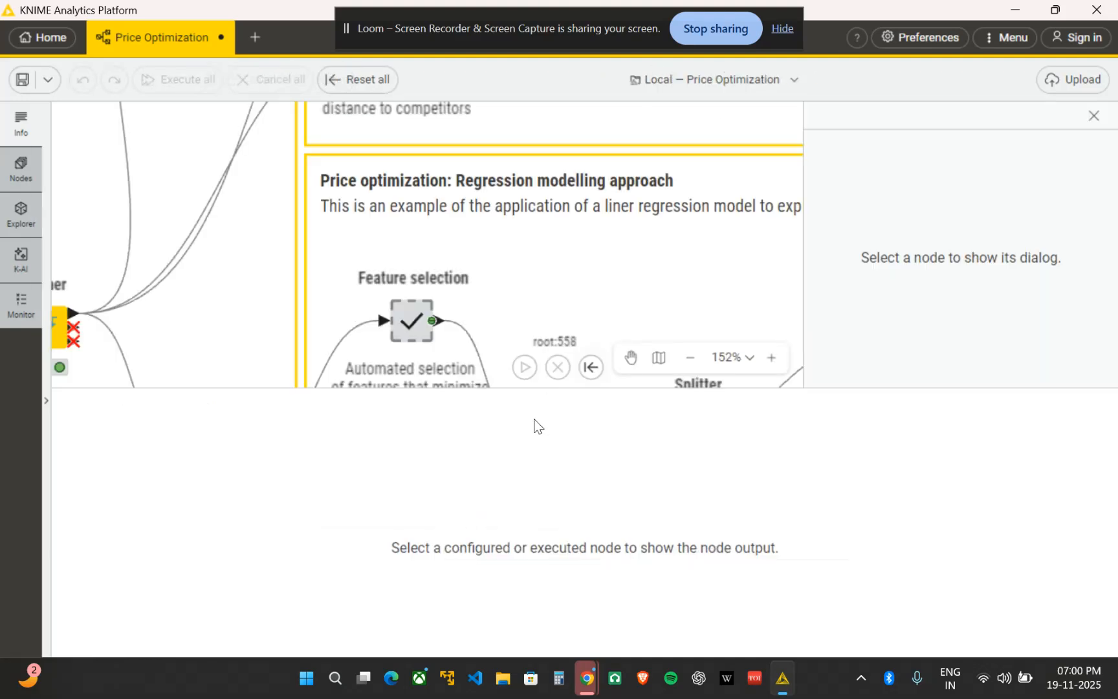
pyautogui.moveTo(827, 388); pyautogui.dragTo(831, 652)
pyautogui.hscroll(3, 597, 455)
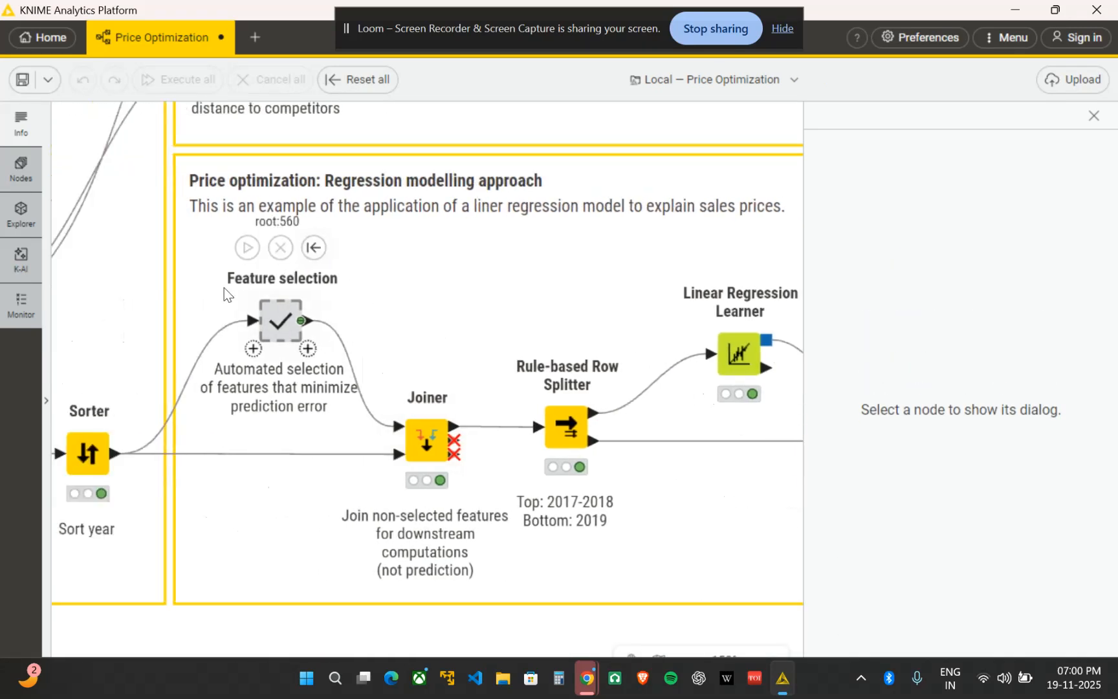
# Examine the regression nodes from the Joiner and Rule-based Row Splitter through the Linear Regression Learner to the Regression Predictor.
pyautogui.hscroll(3, 300, 430)
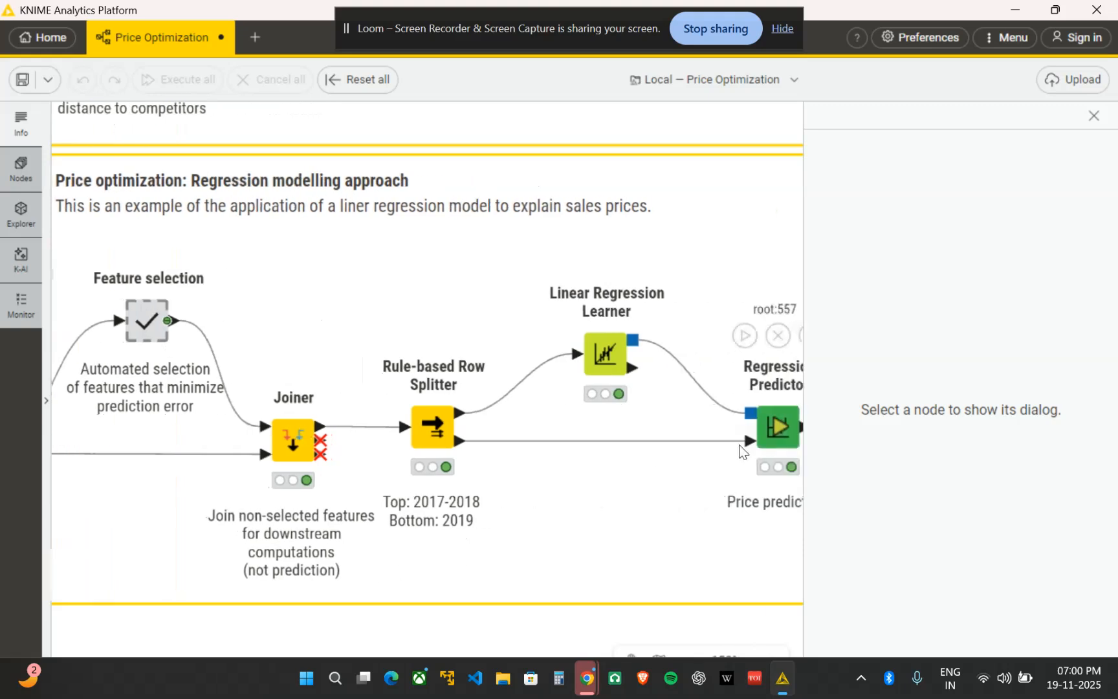
pyautogui.hscroll(-4, 628, 479)
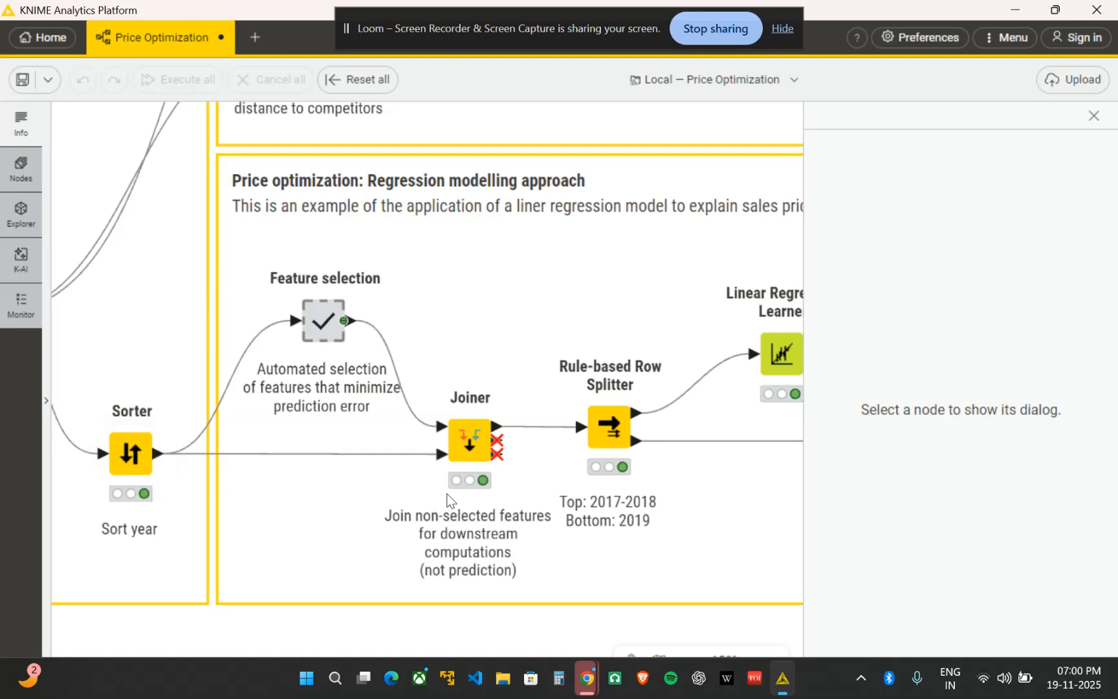
pyautogui.hscroll(5, 449, 499)
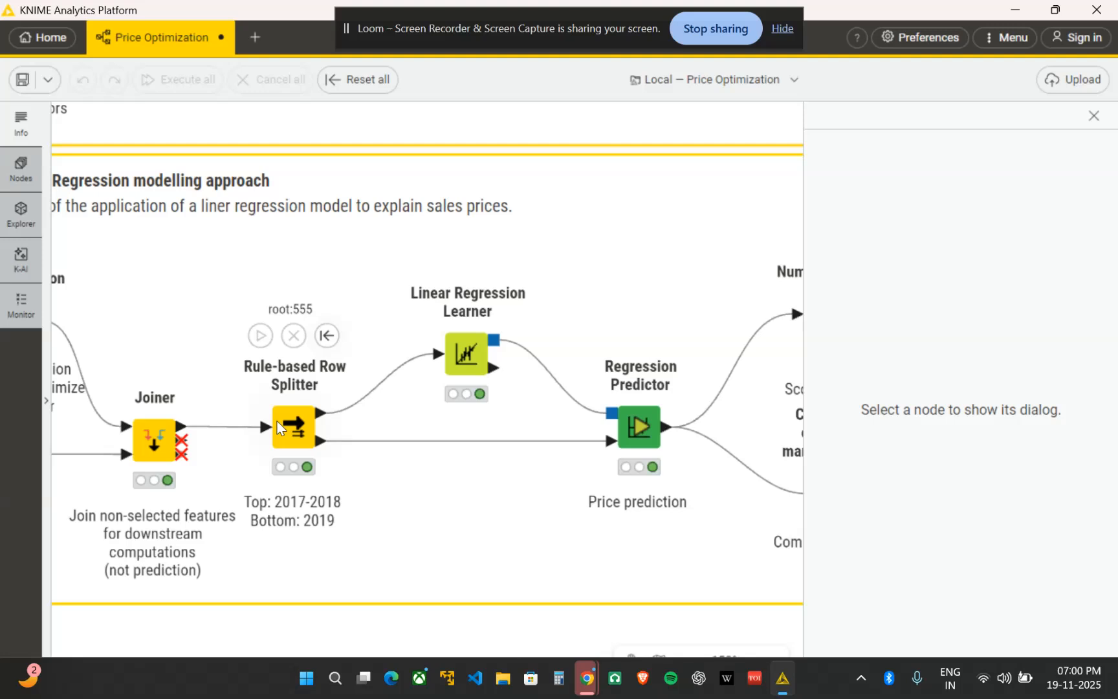
pyautogui.moveTo(541, 304)
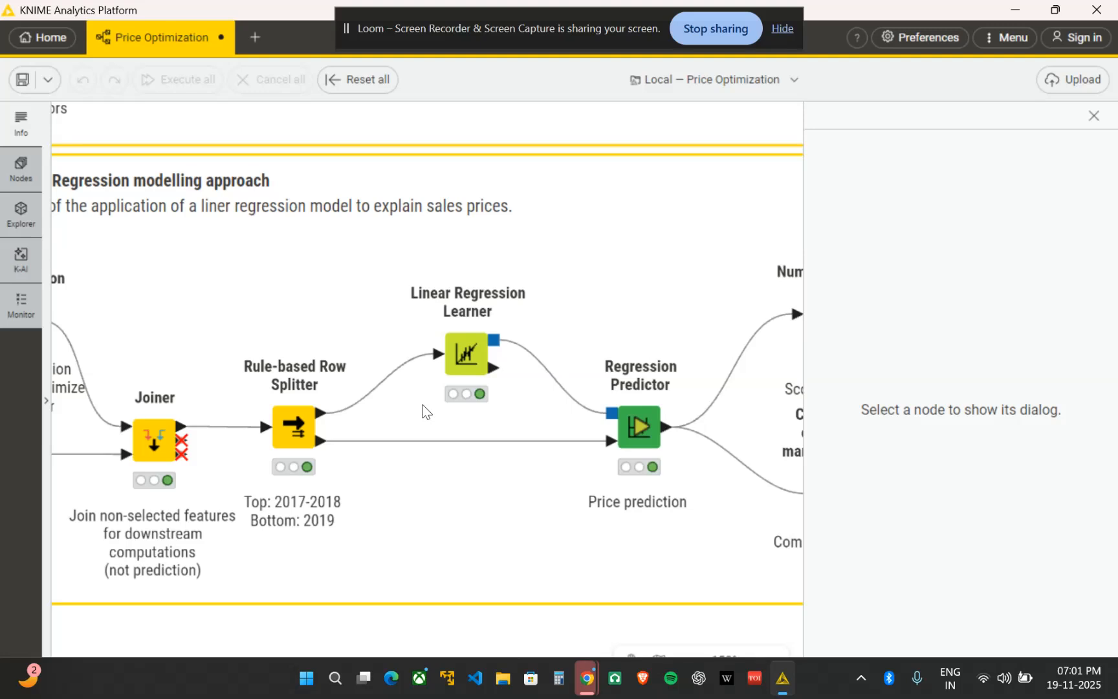
pyautogui.hscroll(-4, 423, 404)
pyautogui.hscroll(3, 422, 404)
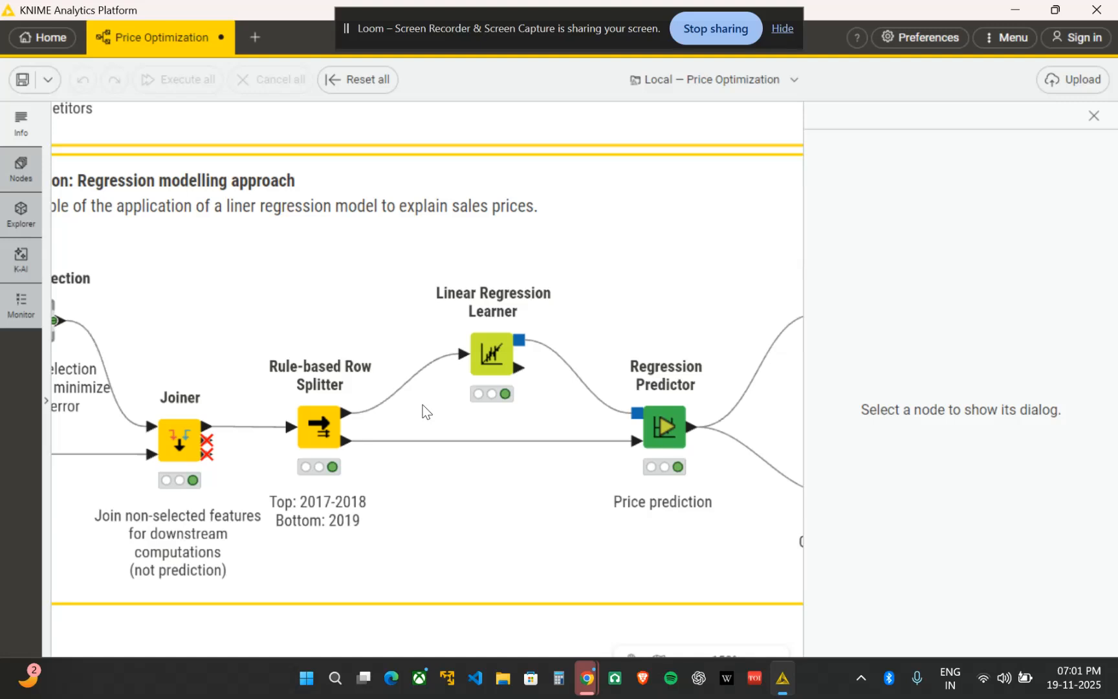
pyautogui.hscroll(5, 422, 404)
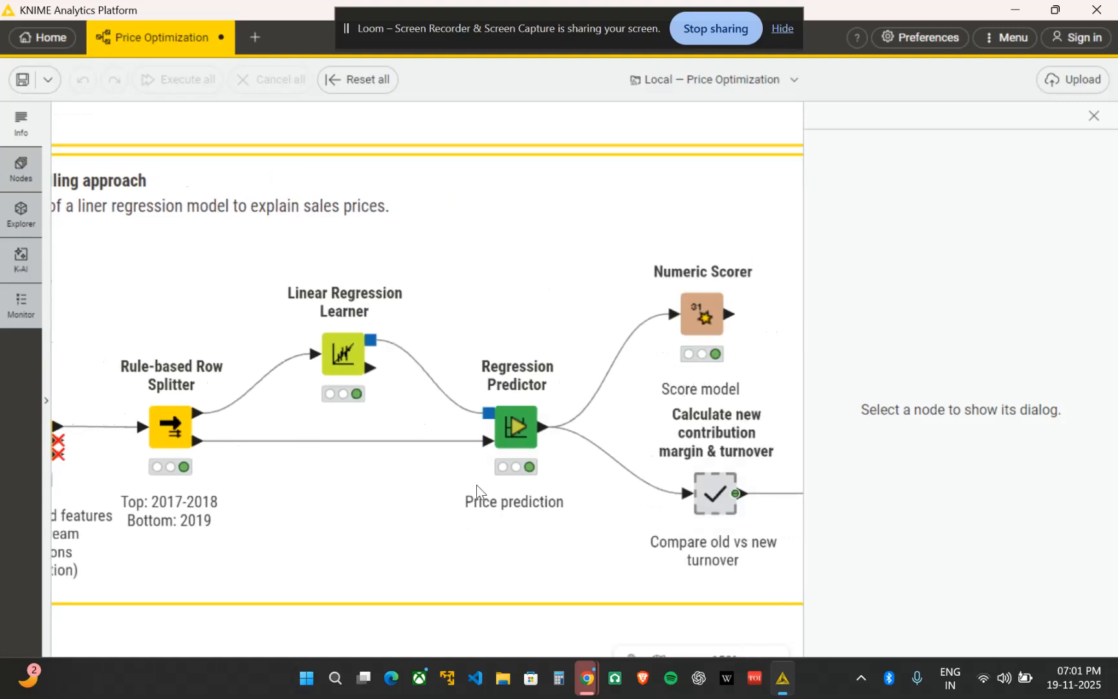
# Inspect the configuration of the main workflow's Numeric Scorer, dismiss it and hide the node dialog area.
pyautogui.hscroll(8, 476, 484)
pyautogui.moveTo(482, 312)
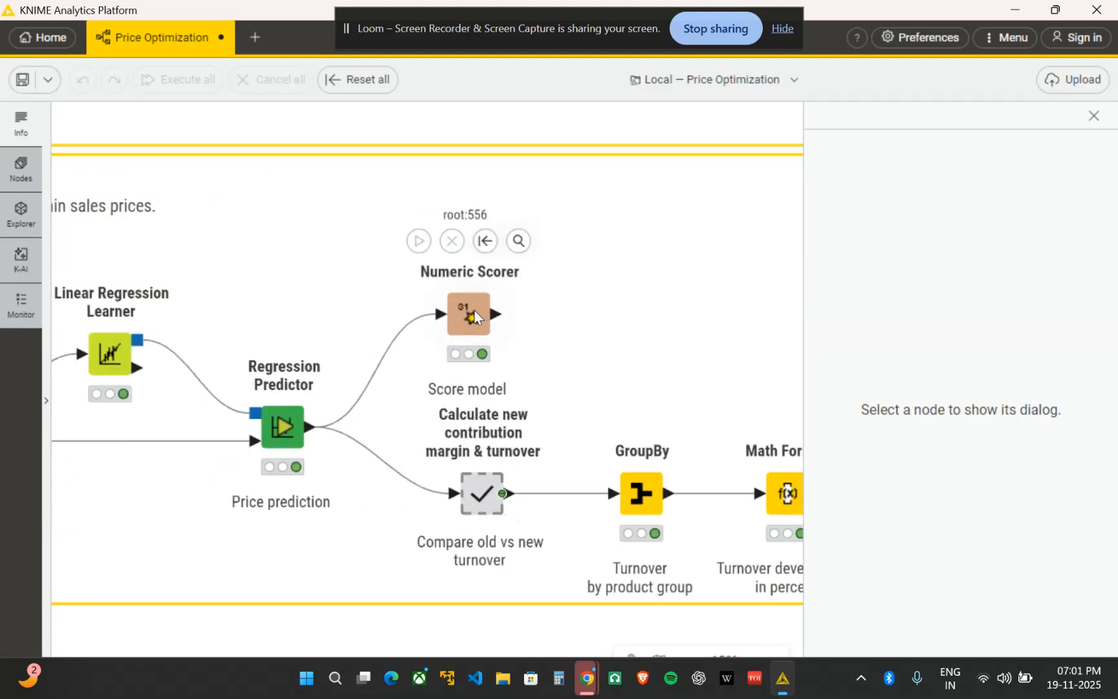
pyautogui.click(474, 316)
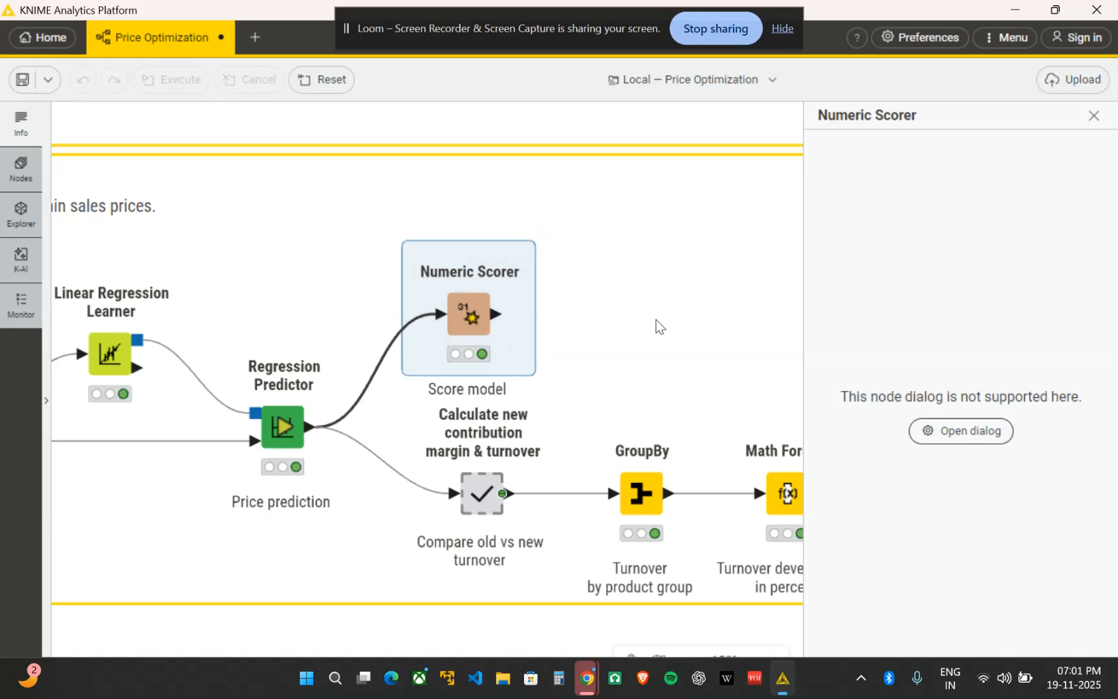
pyautogui.doubleClick(469, 334)
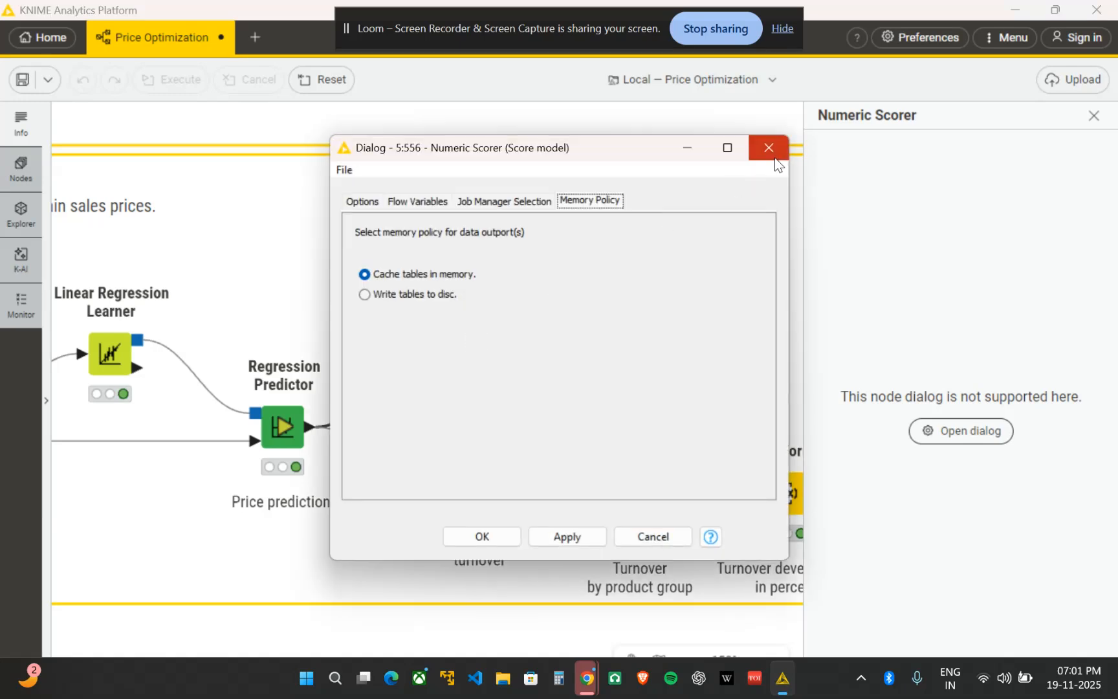
pyautogui.click(769, 148)
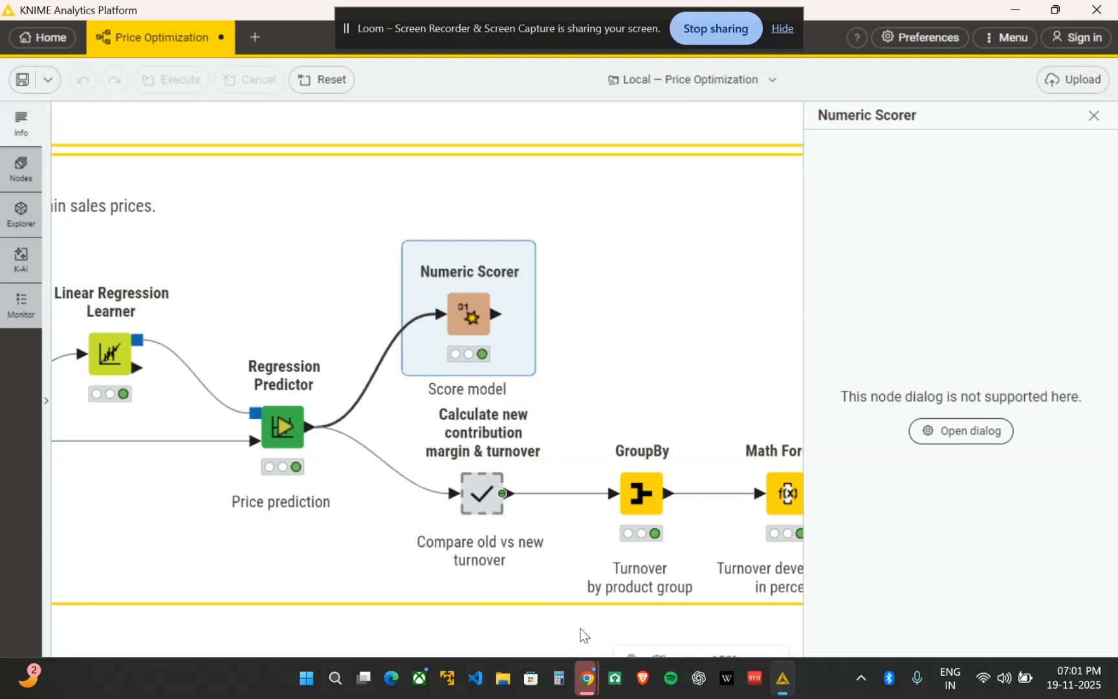
pyautogui.click(1093, 115)
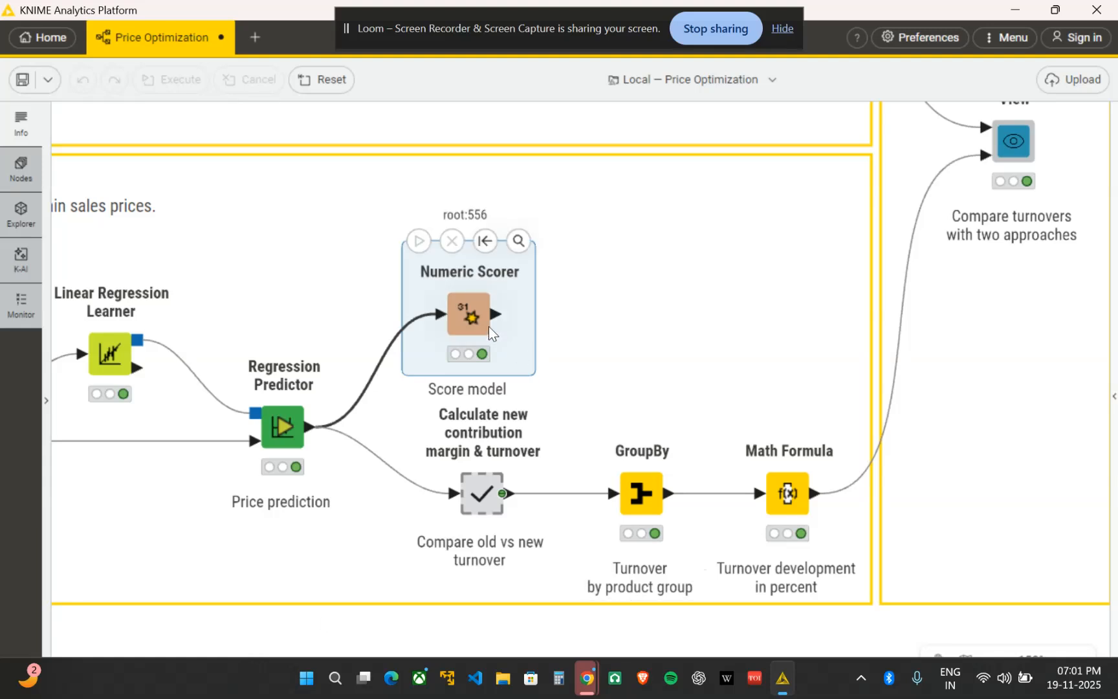
# Examine the regression branch from Feature selection through the turnover calculation nodes to the Price Optimization View, and review the whole workflow.
pyautogui.hscroll(-5, 204, 419)
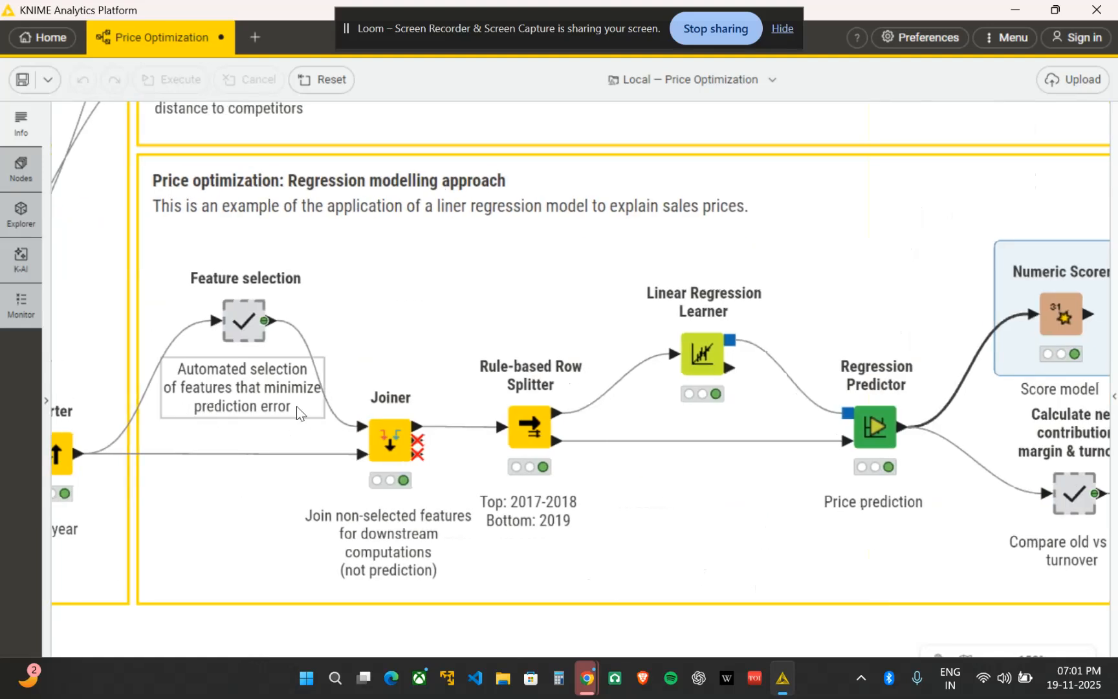
pyautogui.hscroll(4, 204, 419)
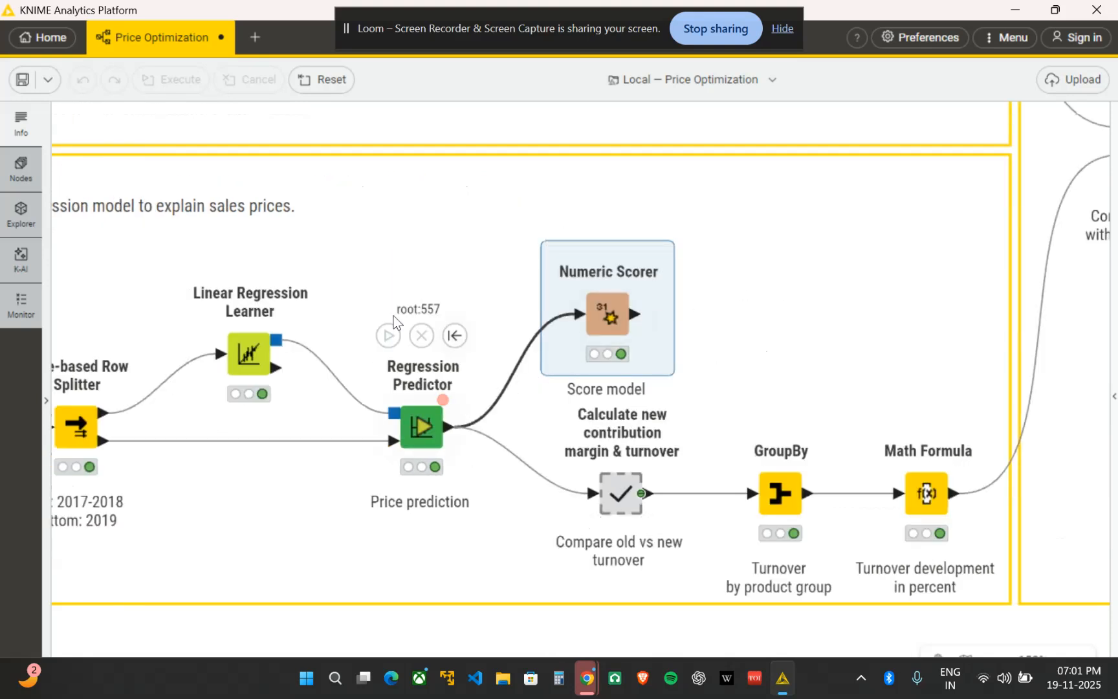
pyautogui.hscroll(1, 488, 567)
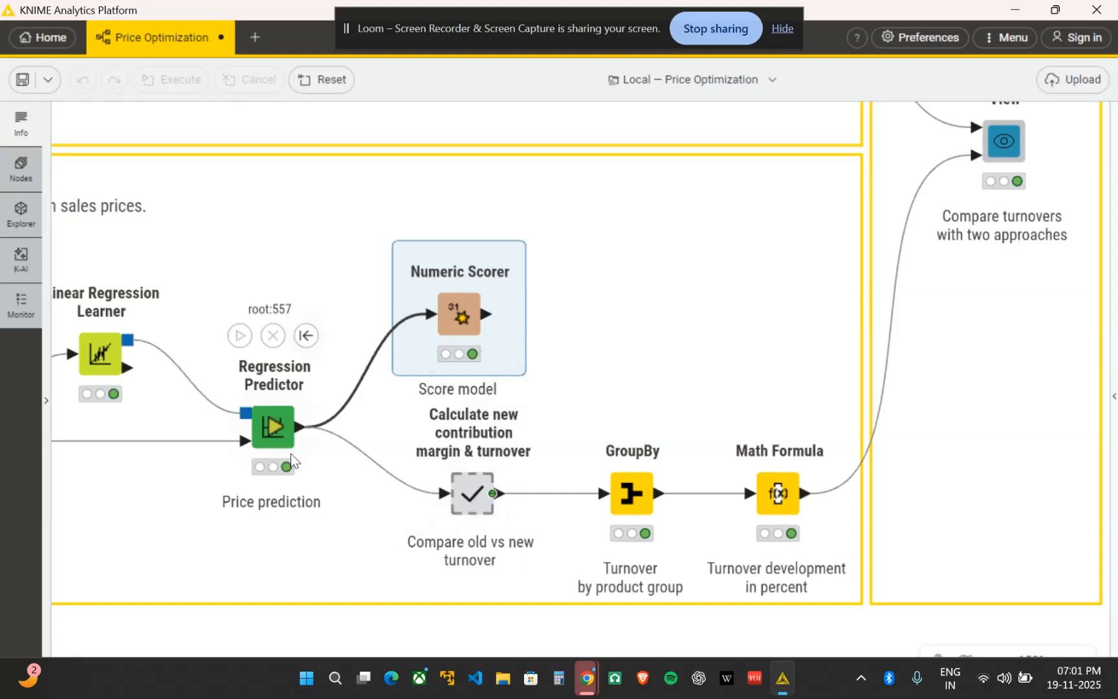
pyautogui.hscroll(3, 563, 468)
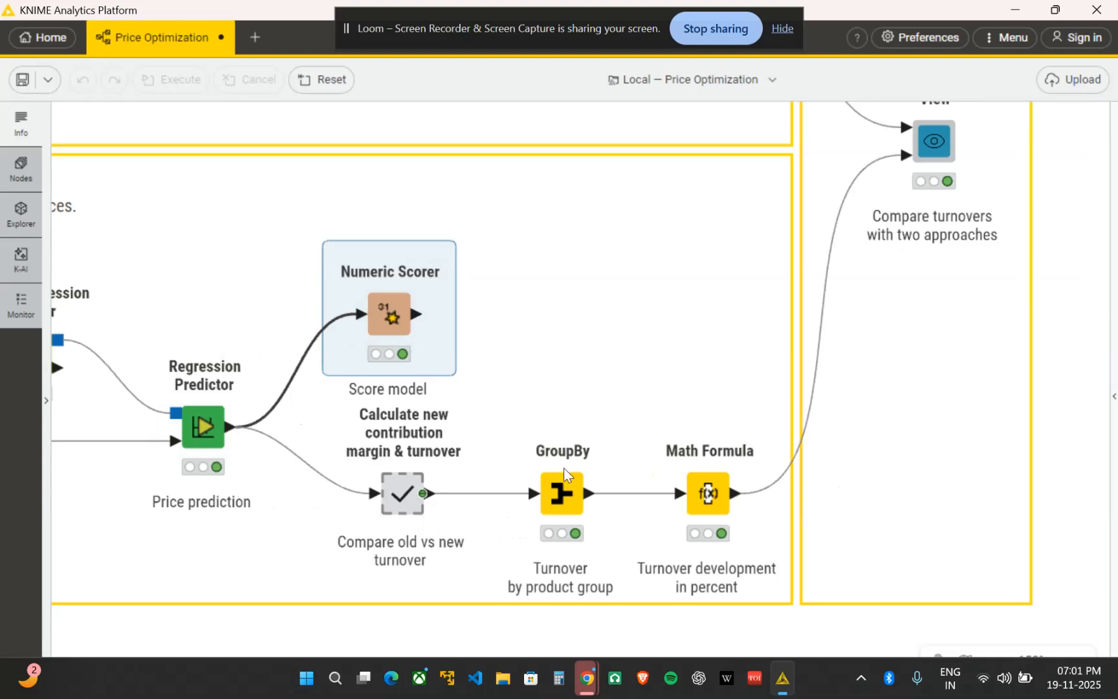
pyautogui.hscroll(2, 494, 591)
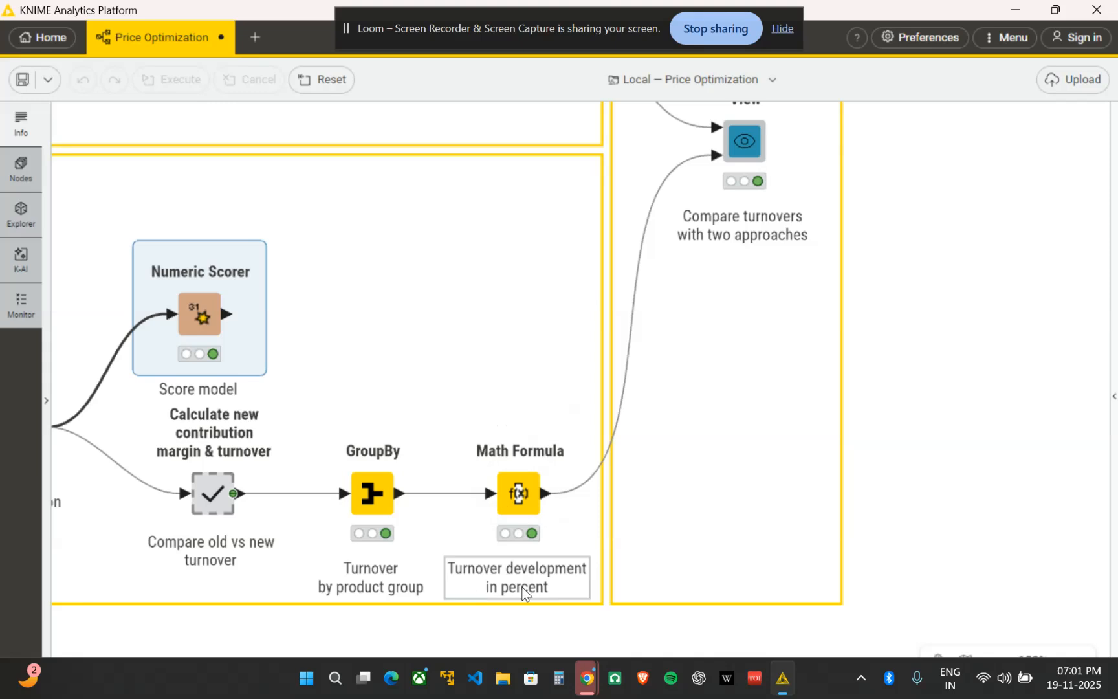
pyautogui.scroll(4, 523, 592)
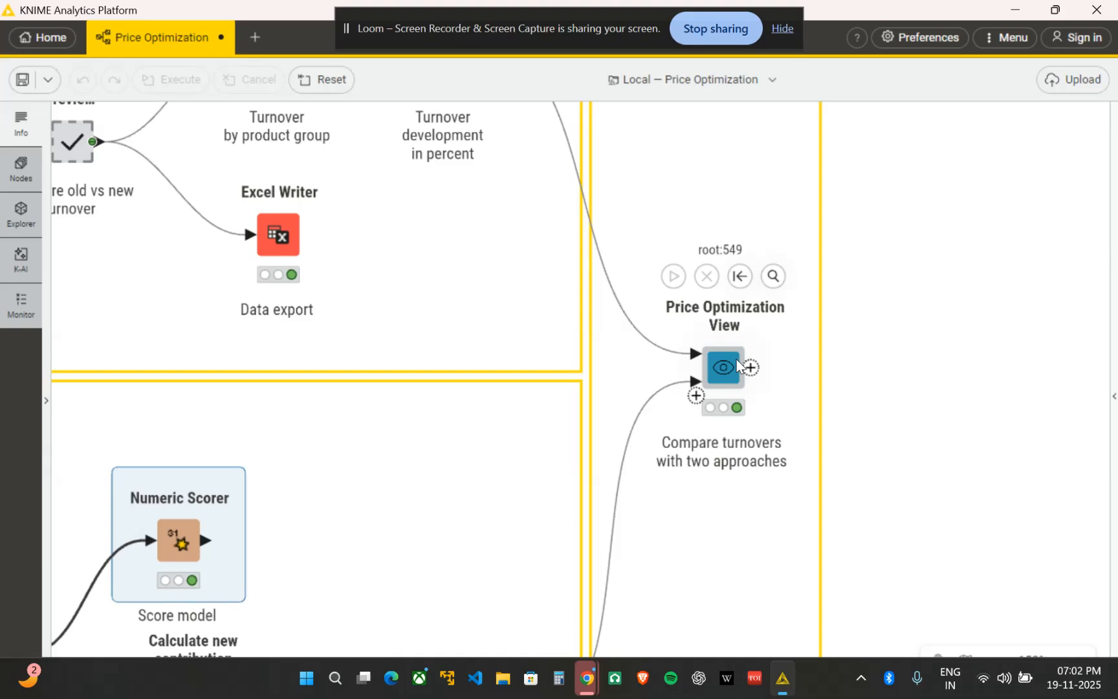
pyautogui.scroll(-5, 736, 359)
pyautogui.scroll(4, 736, 359)
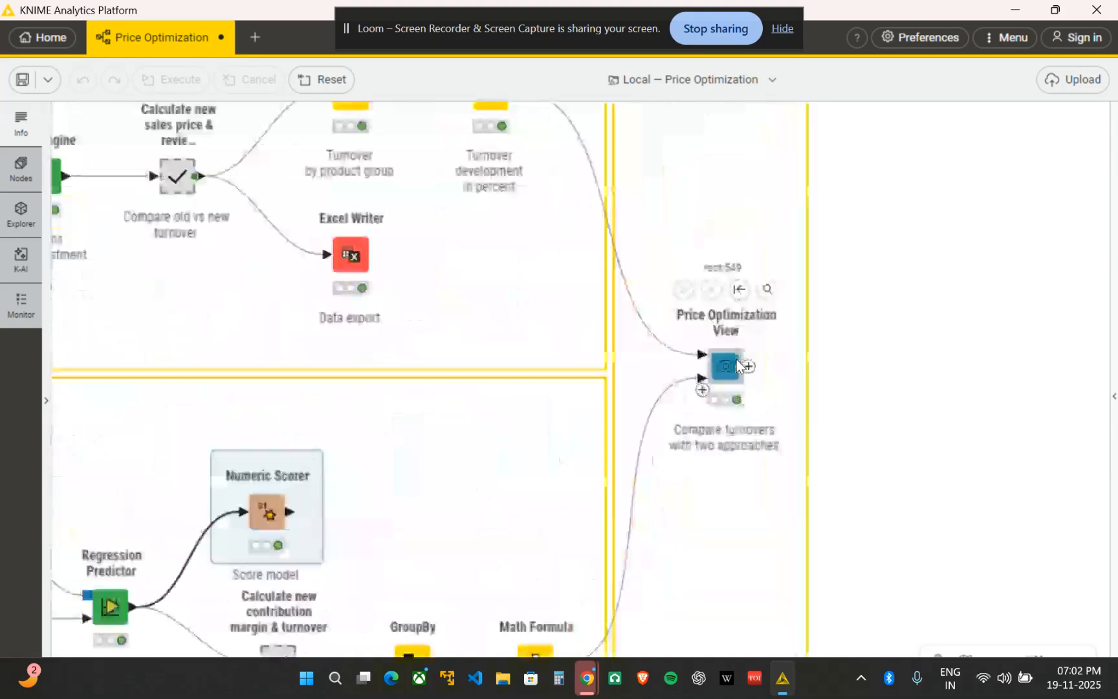
pyautogui.scroll(-4, 736, 359)
pyautogui.scroll(2, 324, 379)
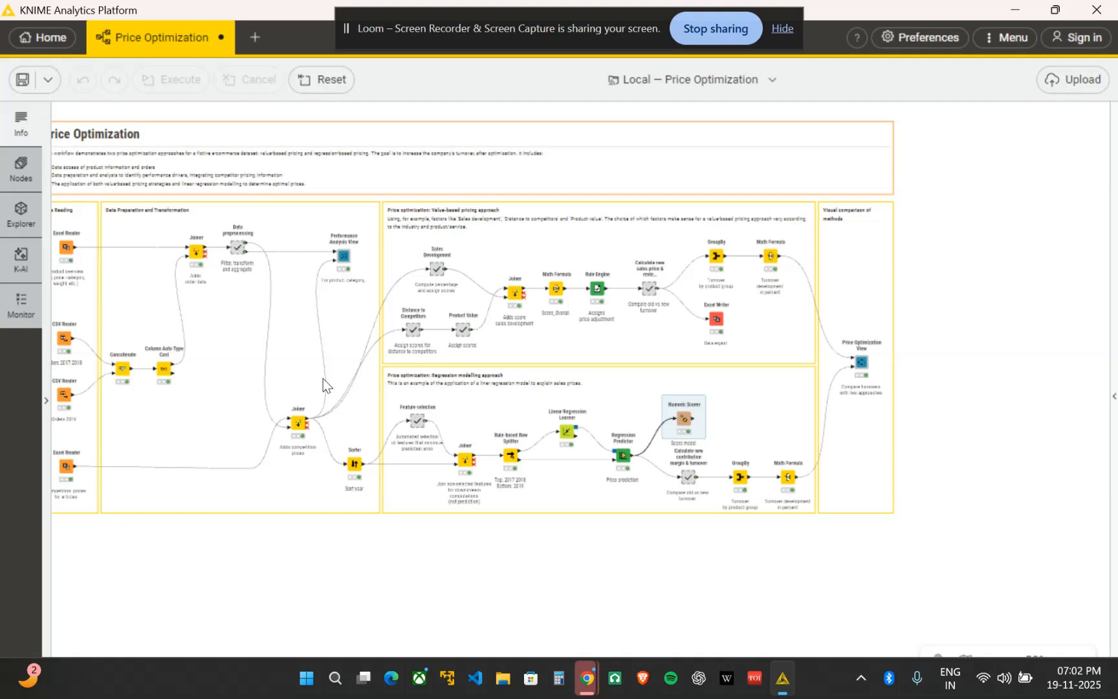
pyautogui.hscroll(-1, 323, 382)
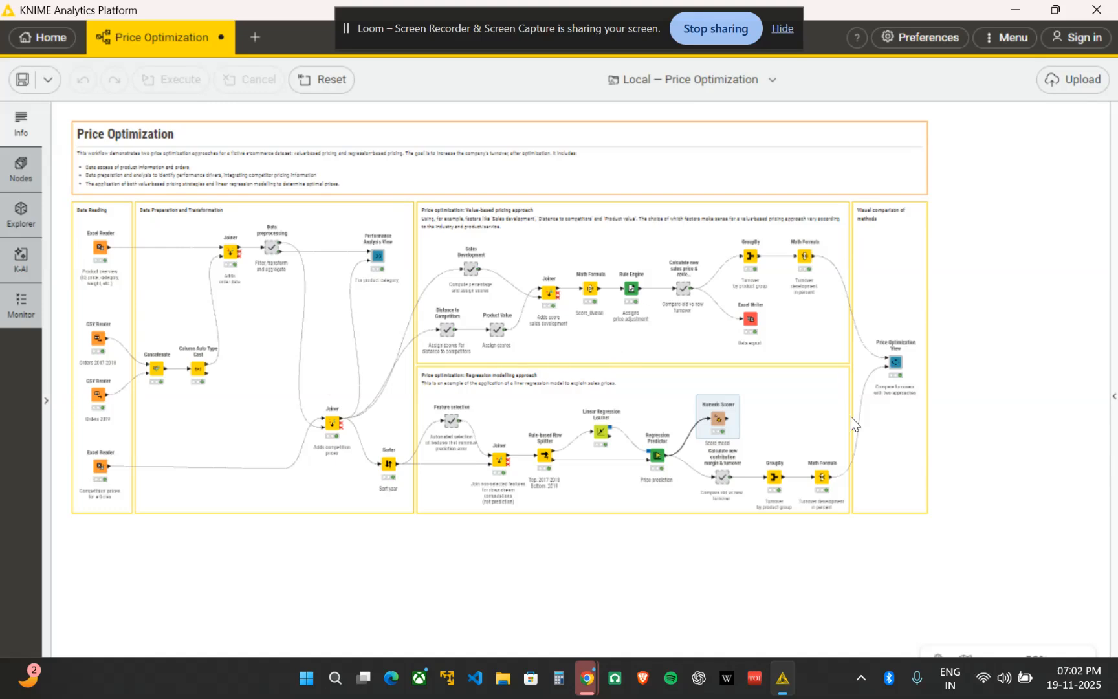
# Open the view of the Price Optimization View component in the visual comparison of methods section.
pyautogui.scroll(5, 850, 416)
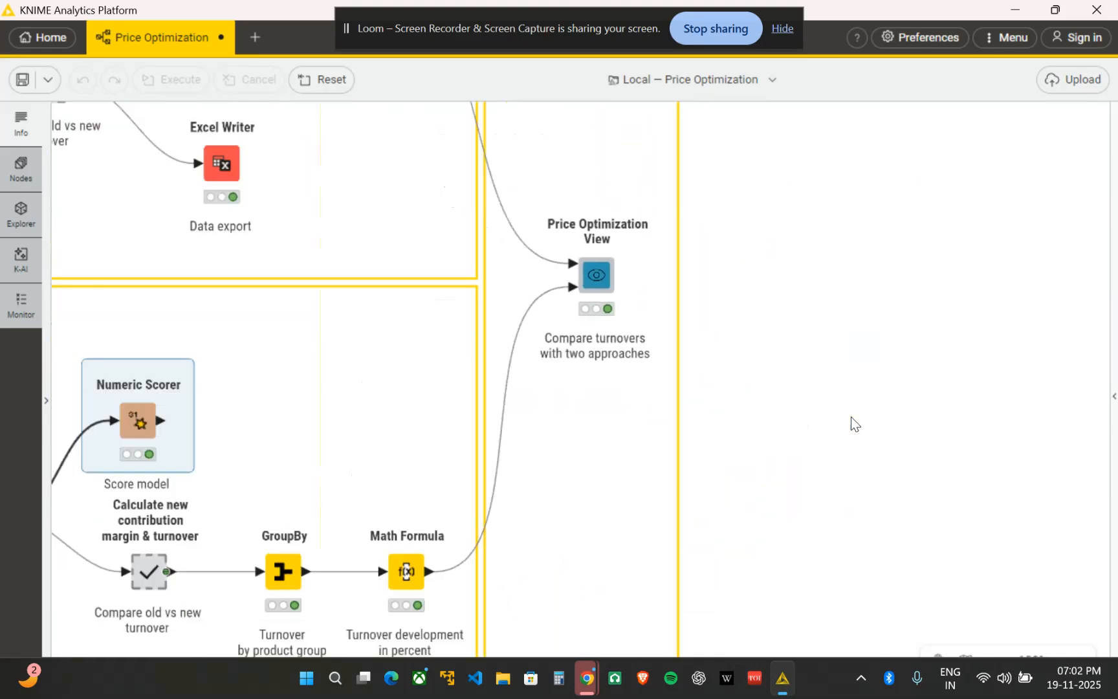
pyautogui.scroll(5, 850, 416)
pyautogui.scroll(-2, 851, 417)
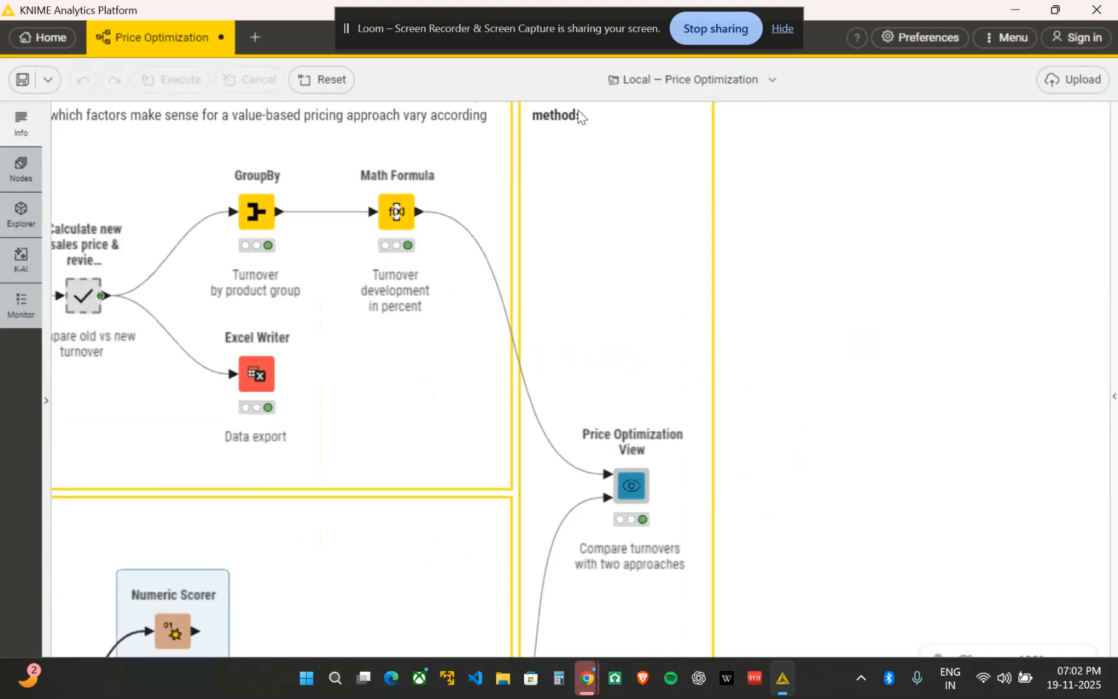
pyautogui.scroll(-3, 686, 320)
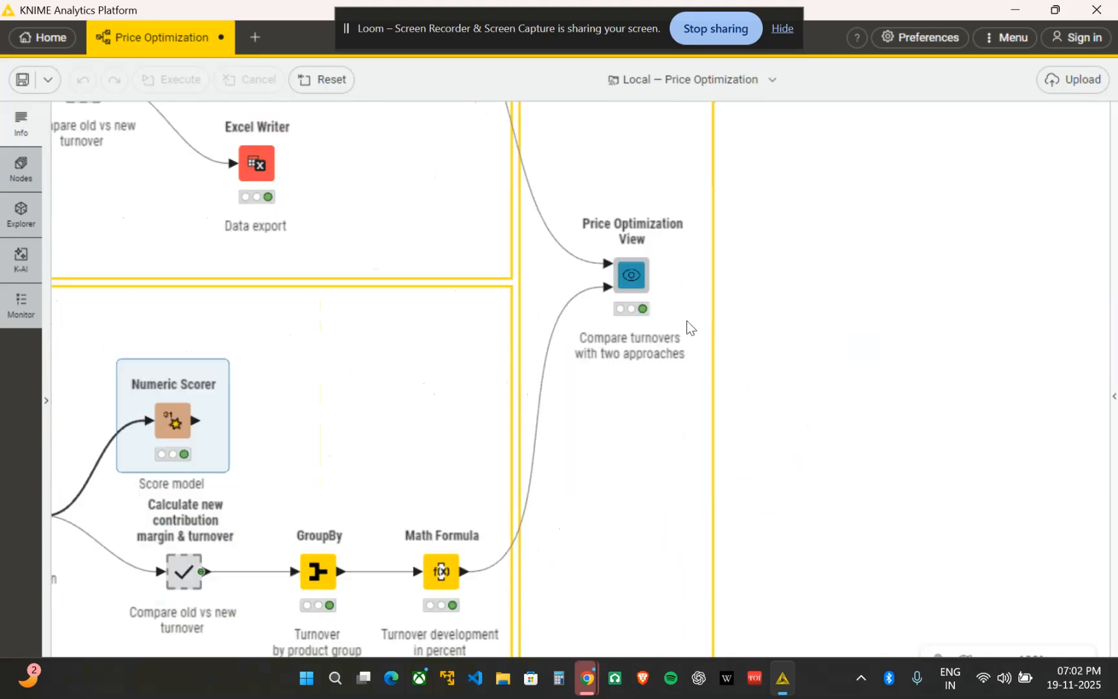
pyautogui.rightClick(624, 261)
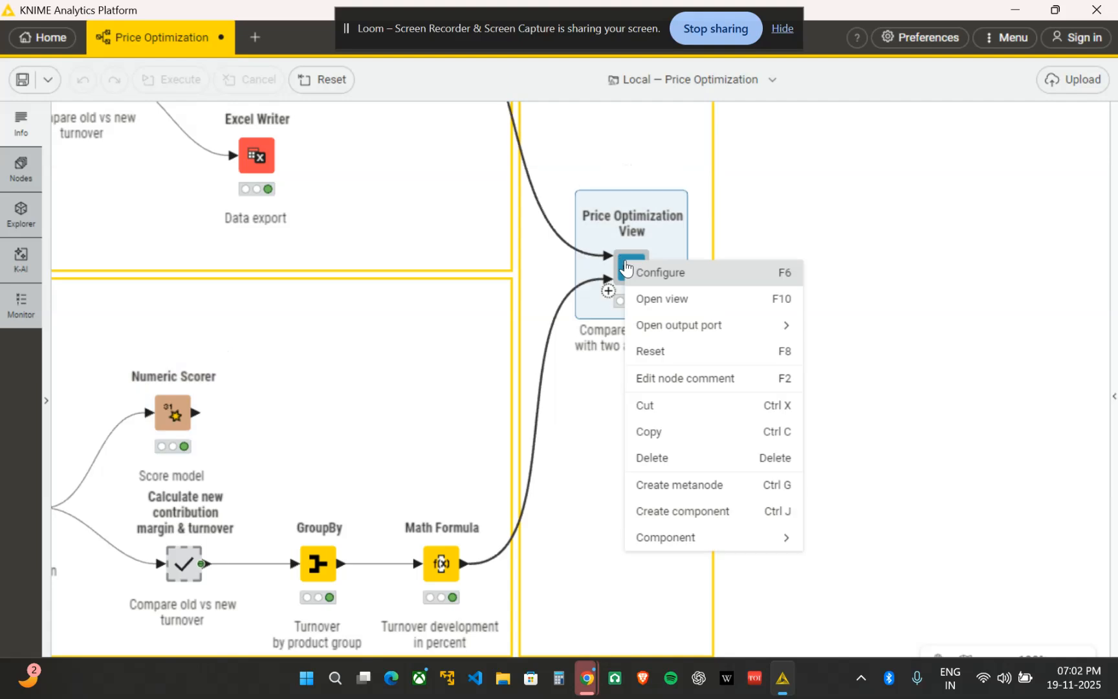
pyautogui.click(643, 300)
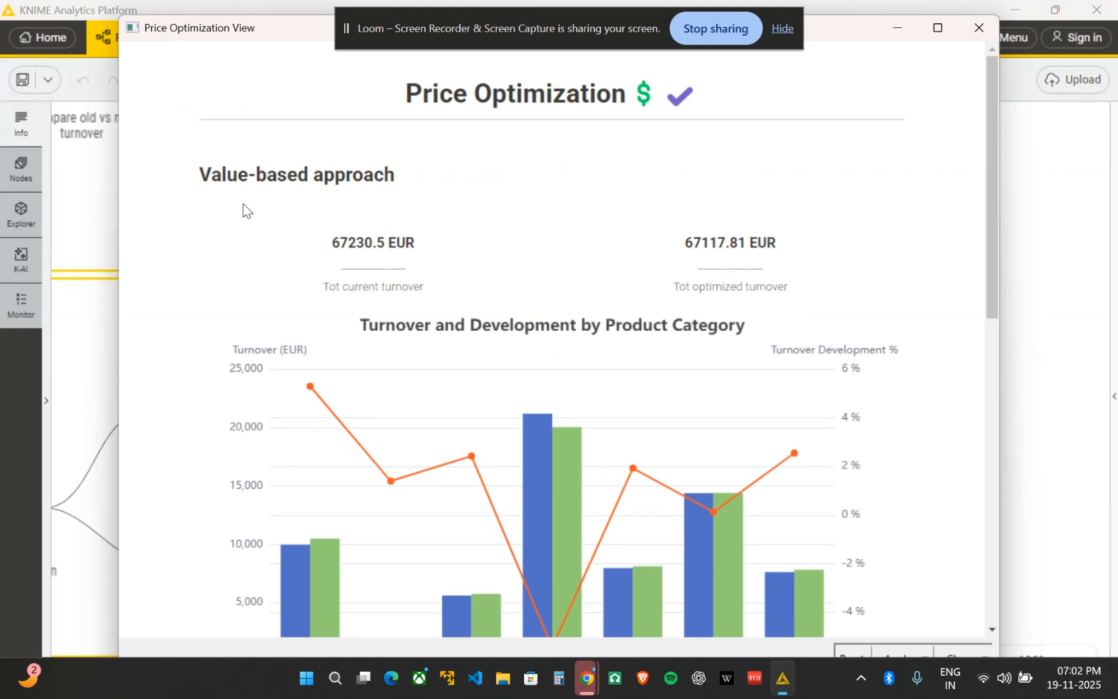
# Compare the turnover totals and product category charts of the value-based and regression modelling approaches.
pyautogui.scroll(-10, 374, 174)
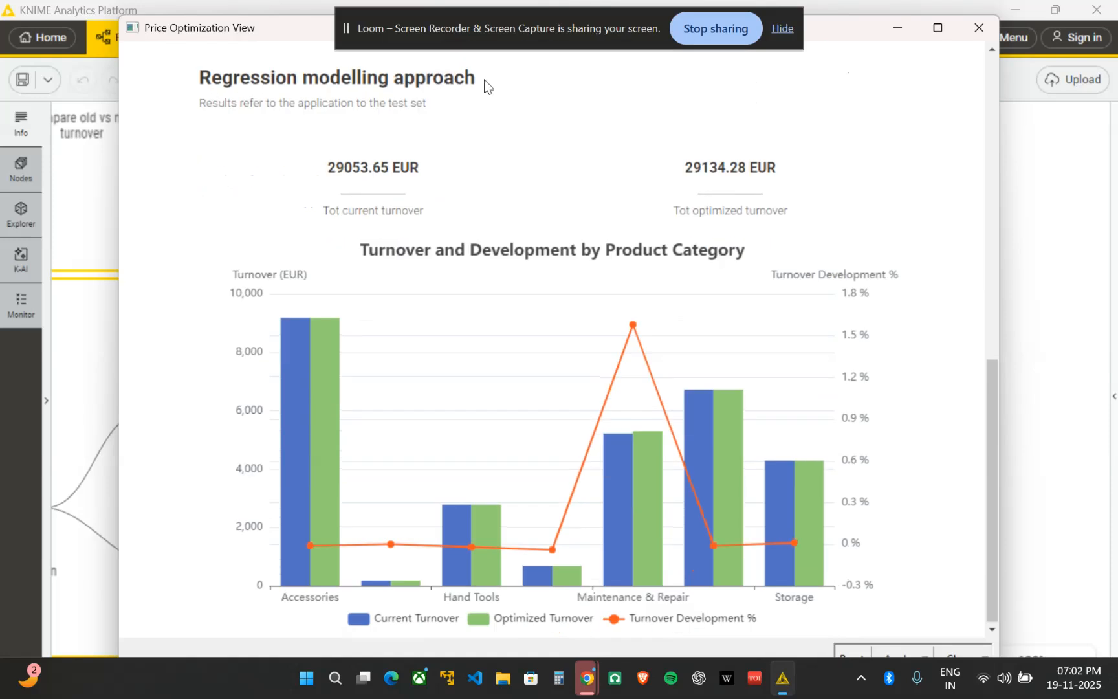
pyautogui.scroll(10, 495, 85)
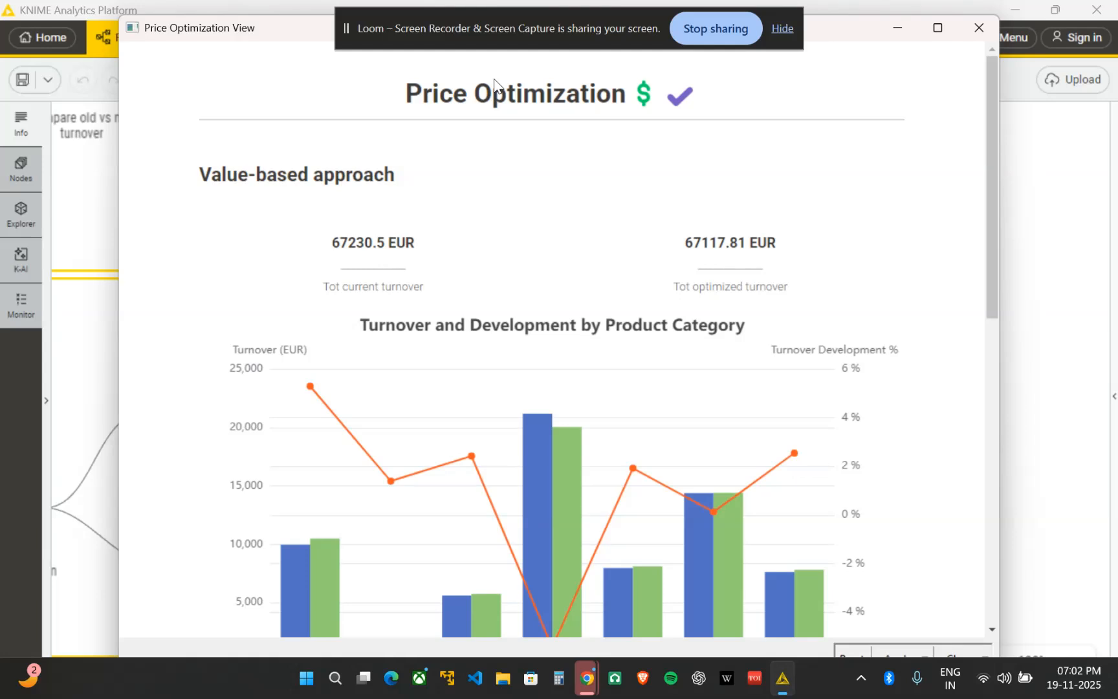
pyautogui.scroll(-10, 494, 84)
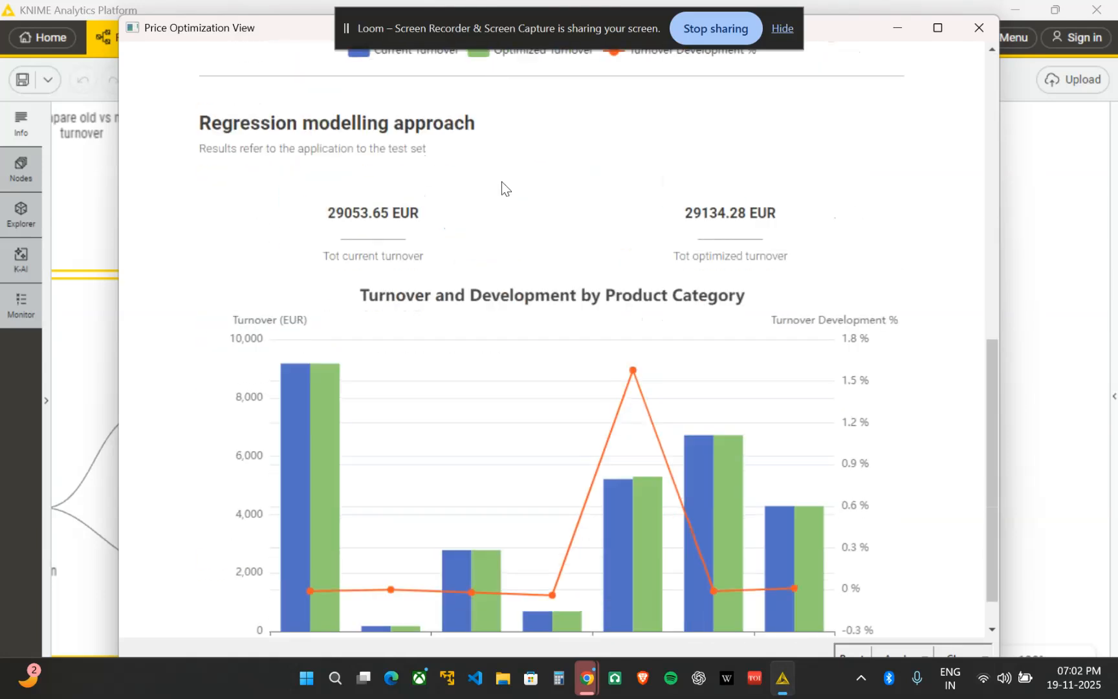
# Examine the value-based approach's turnover totals and the current, optimized and percentage development figures of its product categories, including Hand Tools and Ironwares.
pyautogui.scroll(10, 502, 183)
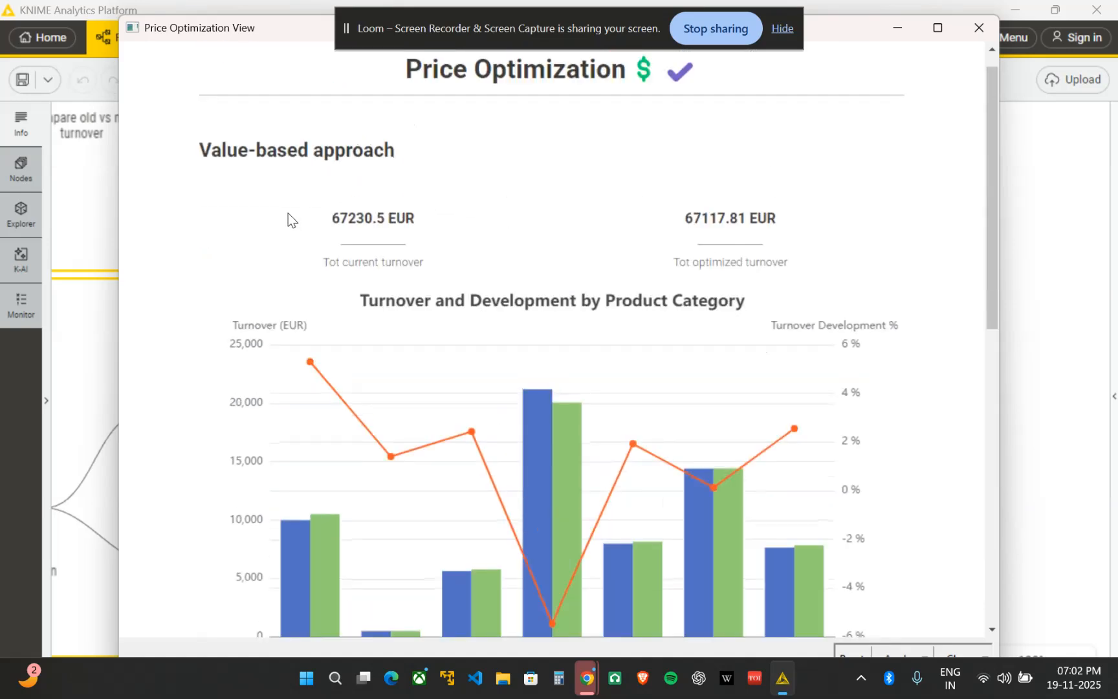
pyautogui.scroll(-1, 289, 214)
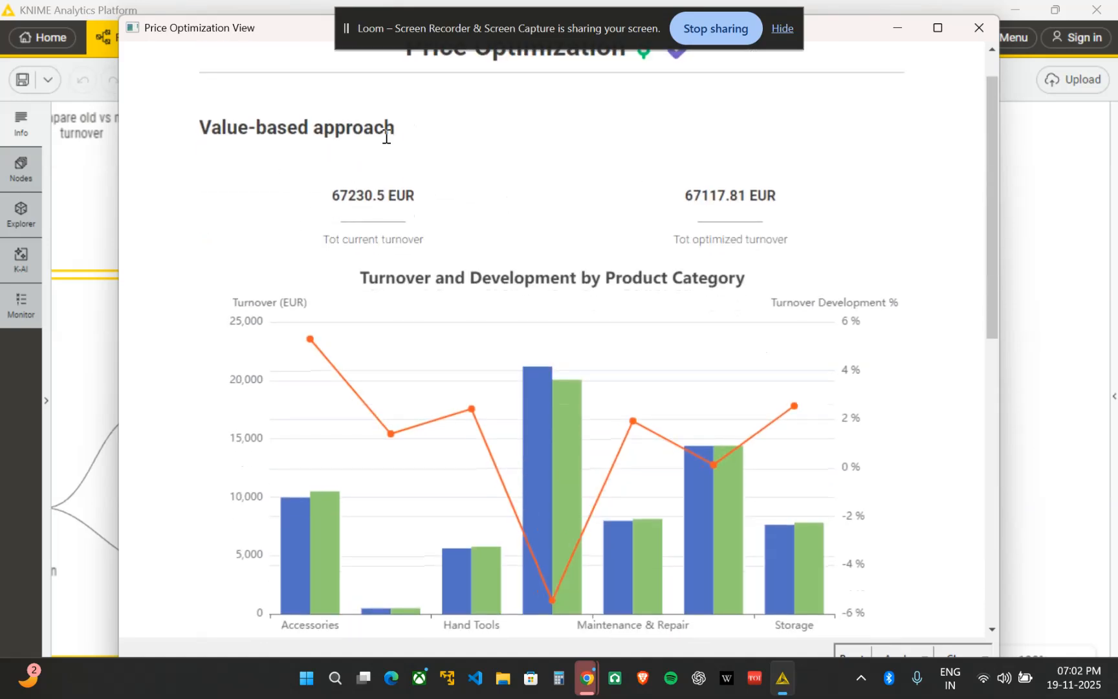
pyautogui.scroll(-1, 386, 136)
pyautogui.moveTo(289, 490)
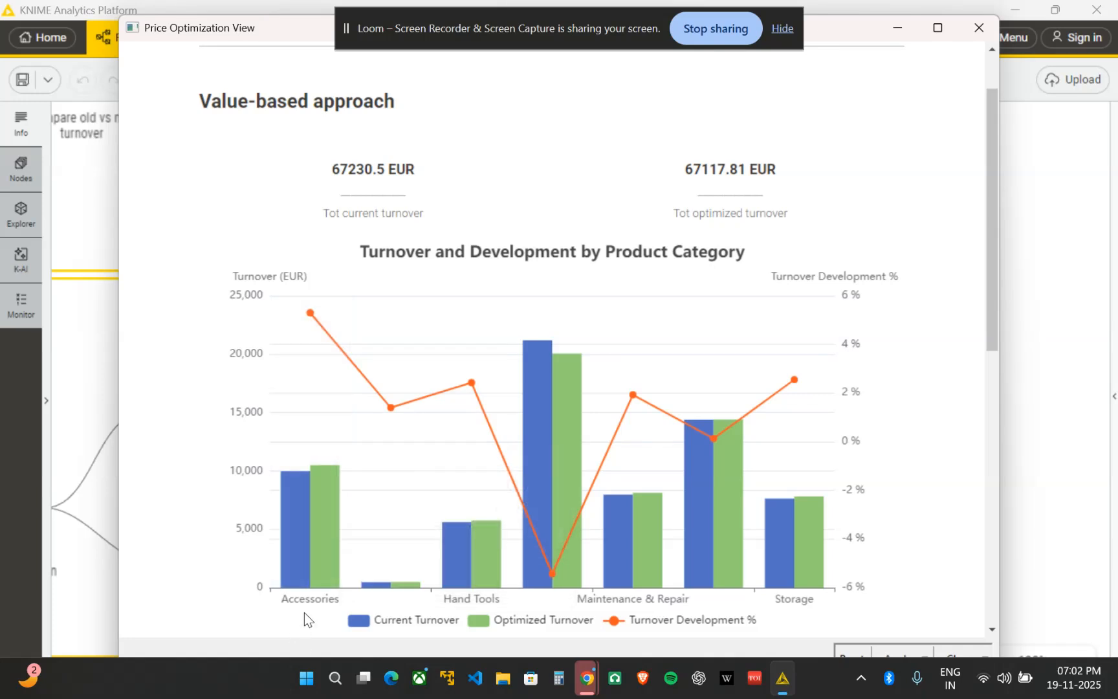
pyautogui.moveTo(475, 576)
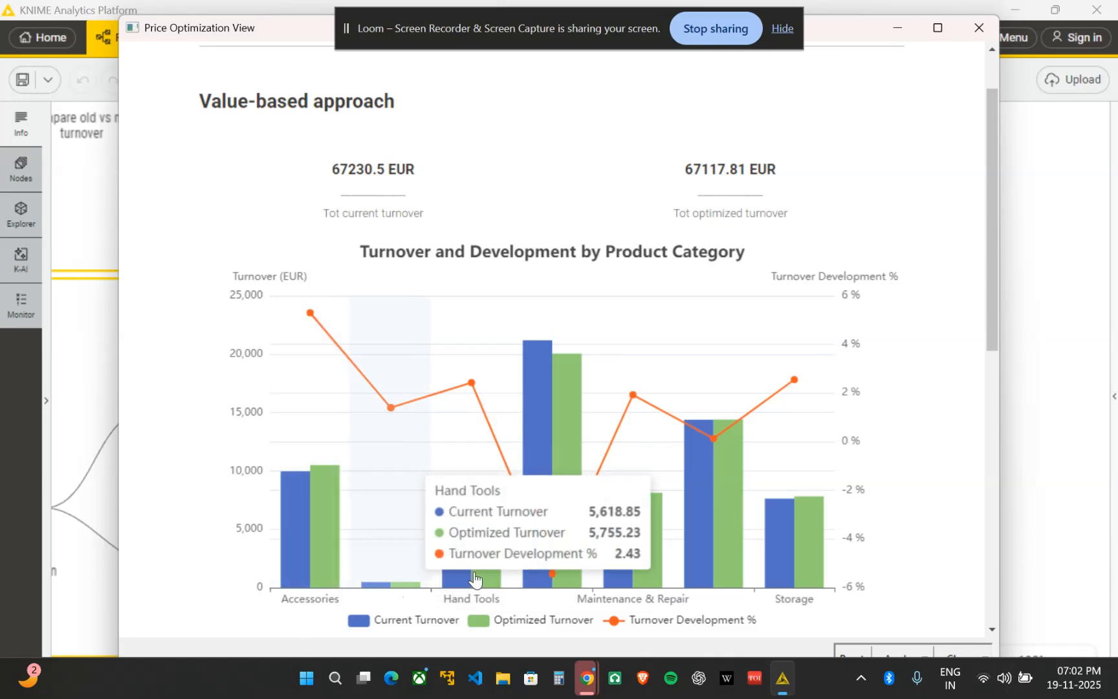
pyautogui.moveTo(550, 585)
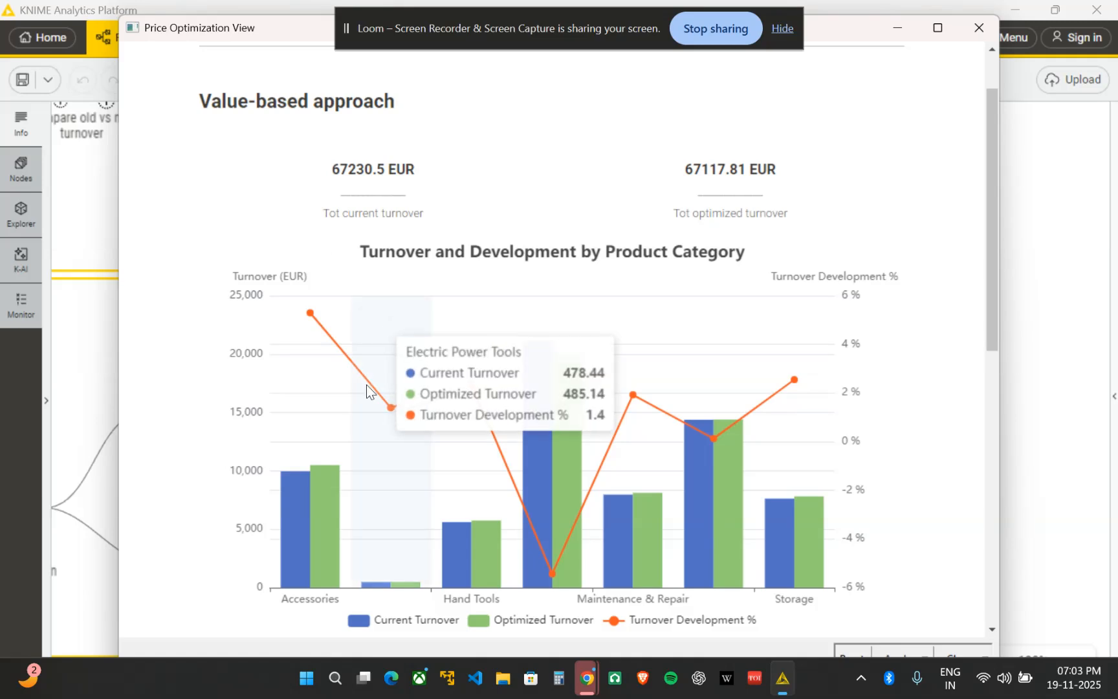
pyautogui.moveTo(288, 507)
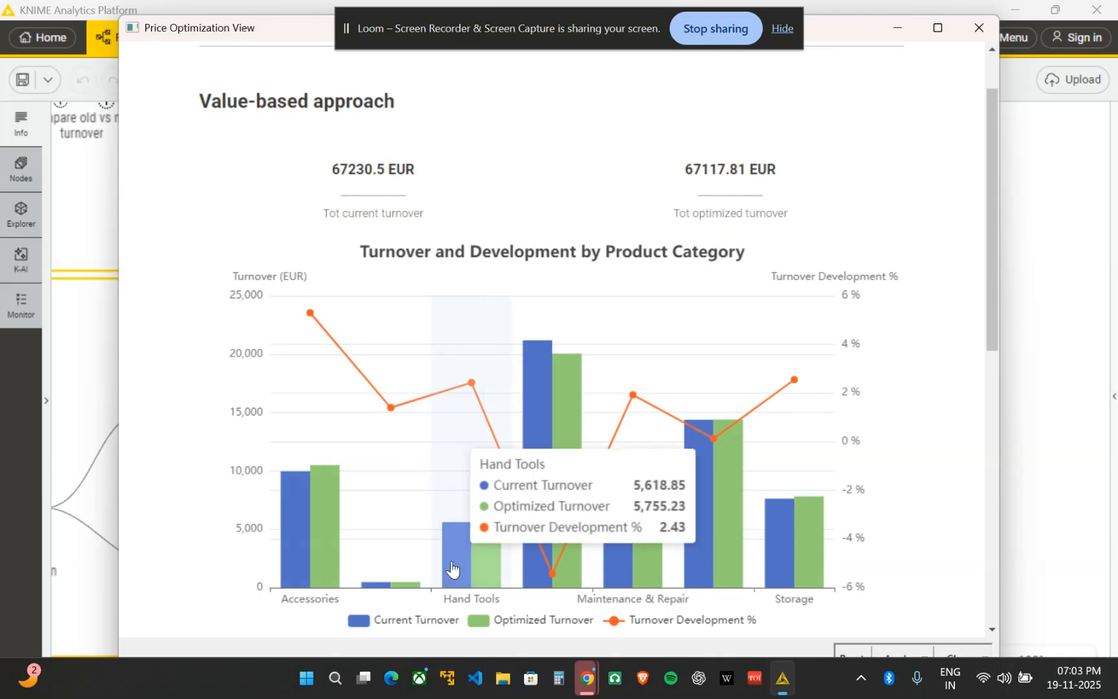
pyautogui.moveTo(821, 542)
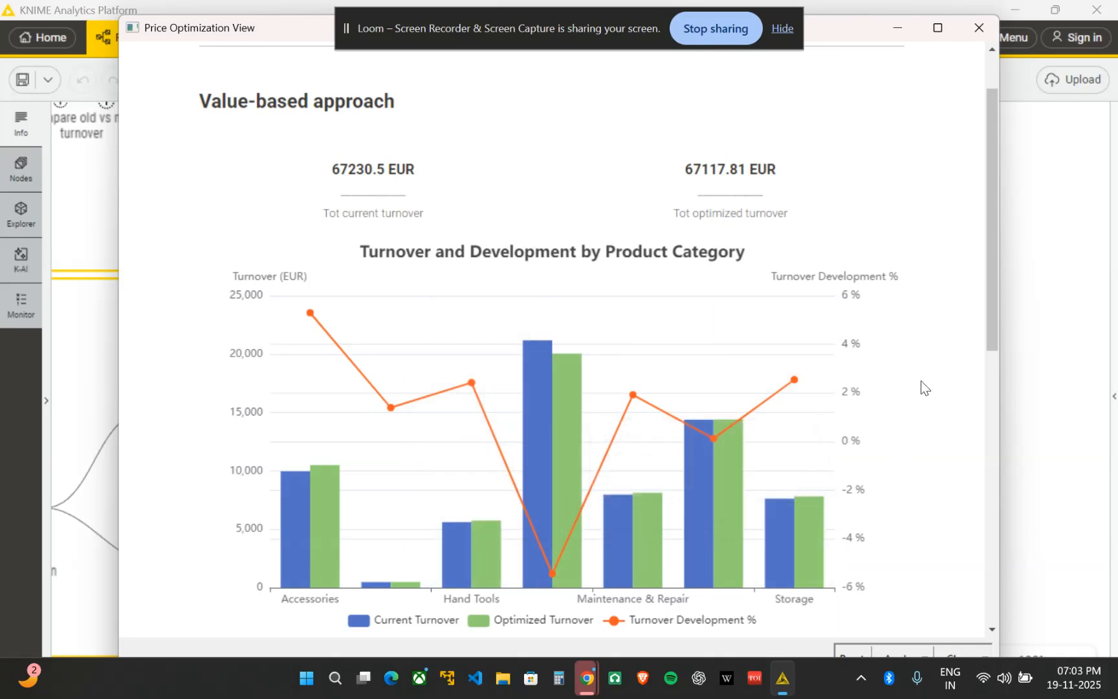
pyautogui.moveTo(550, 354)
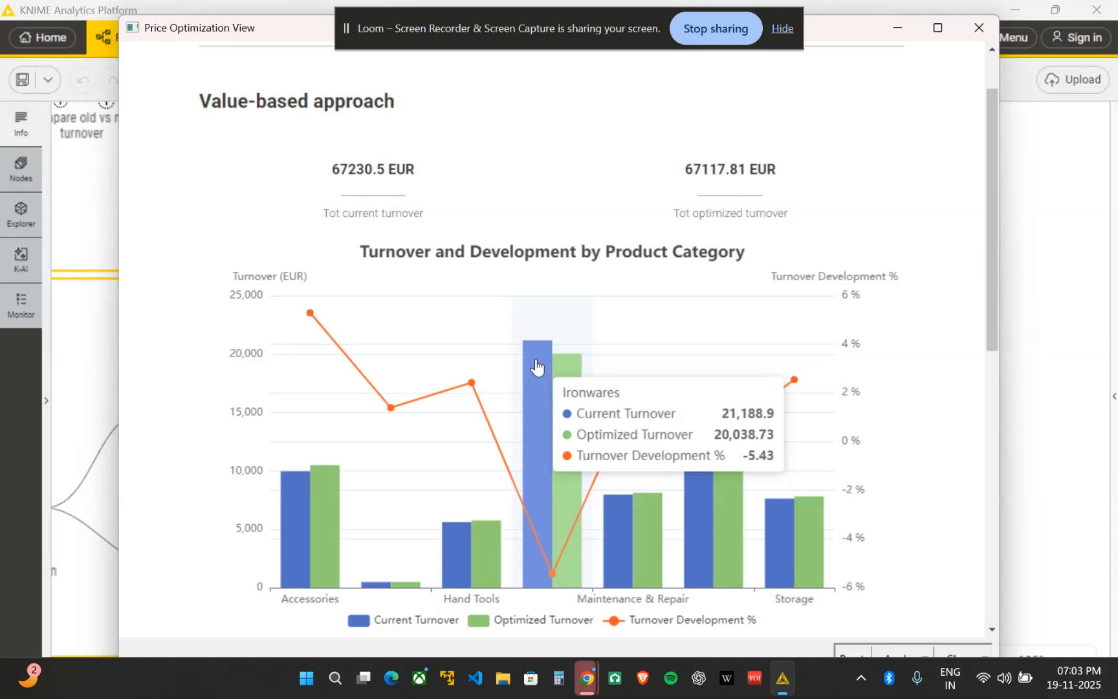
pyautogui.moveTo(331, 167); pyautogui.dragTo(791, 169)
pyautogui.click(495, 133)
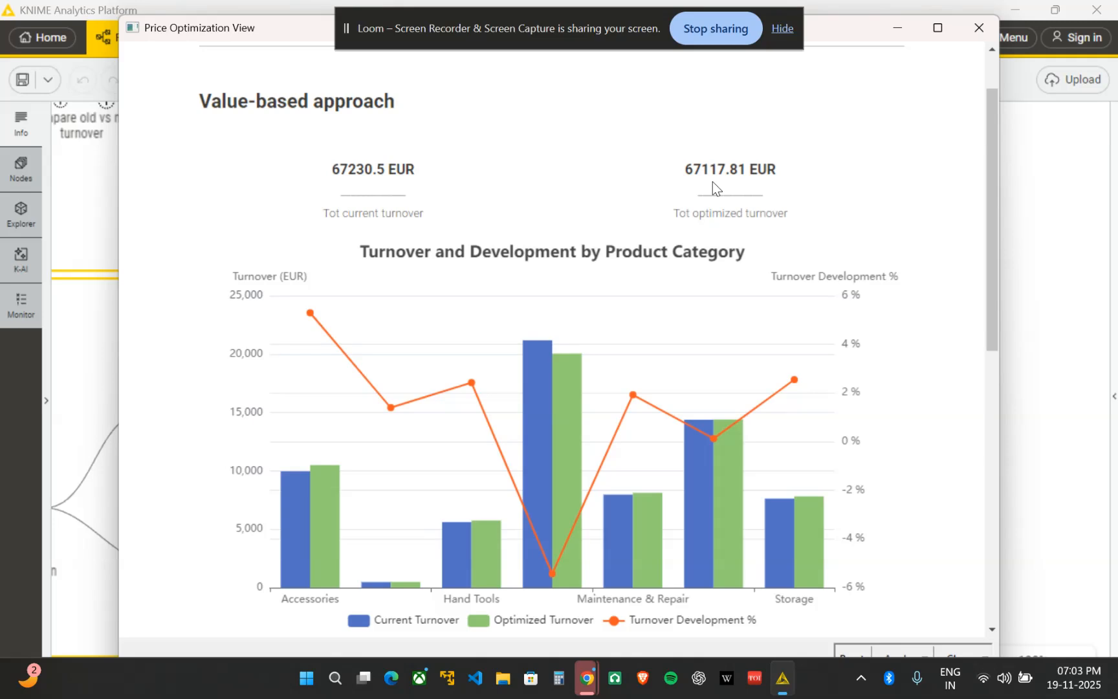
# Examine the regression modelling approach's turnover totals and per-category chart figures, from Accessories through Maintenance & Repair and Paints & Coatings to Storage.
pyautogui.scroll(-7, 713, 181)
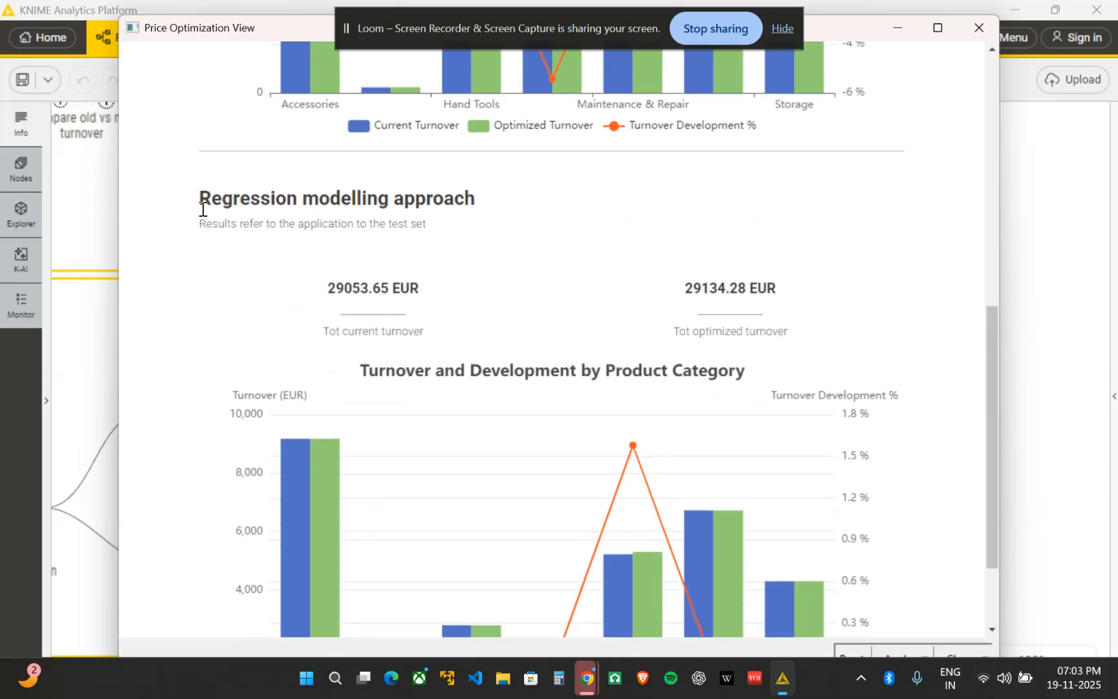
pyautogui.scroll(-2, 202, 209)
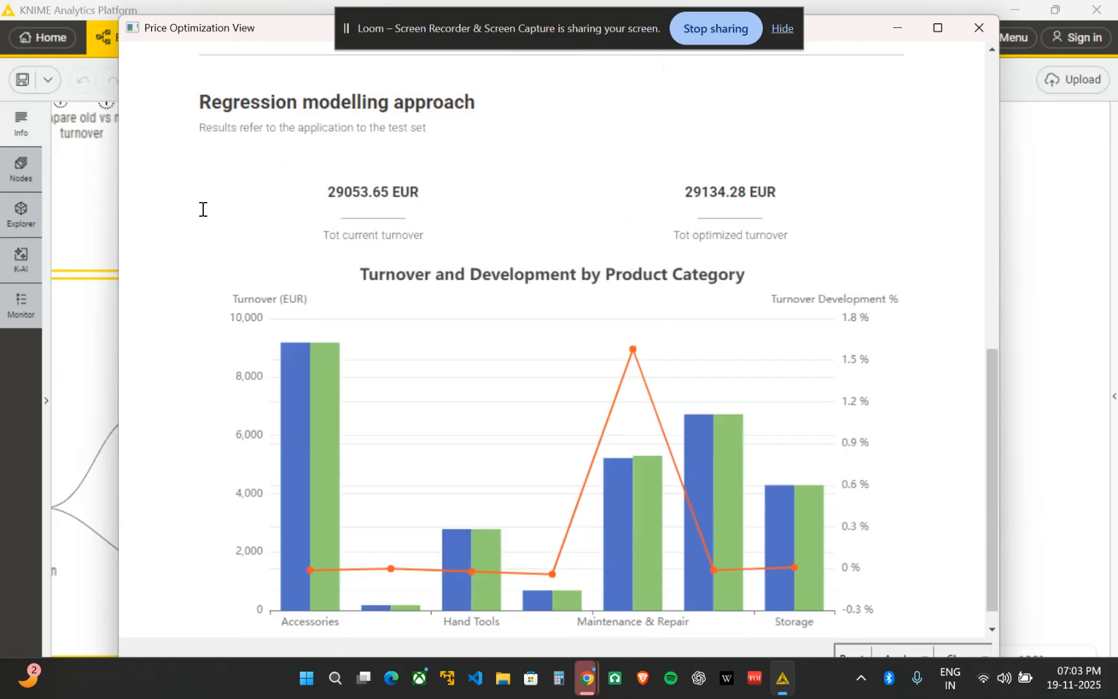
pyautogui.moveTo(296, 343)
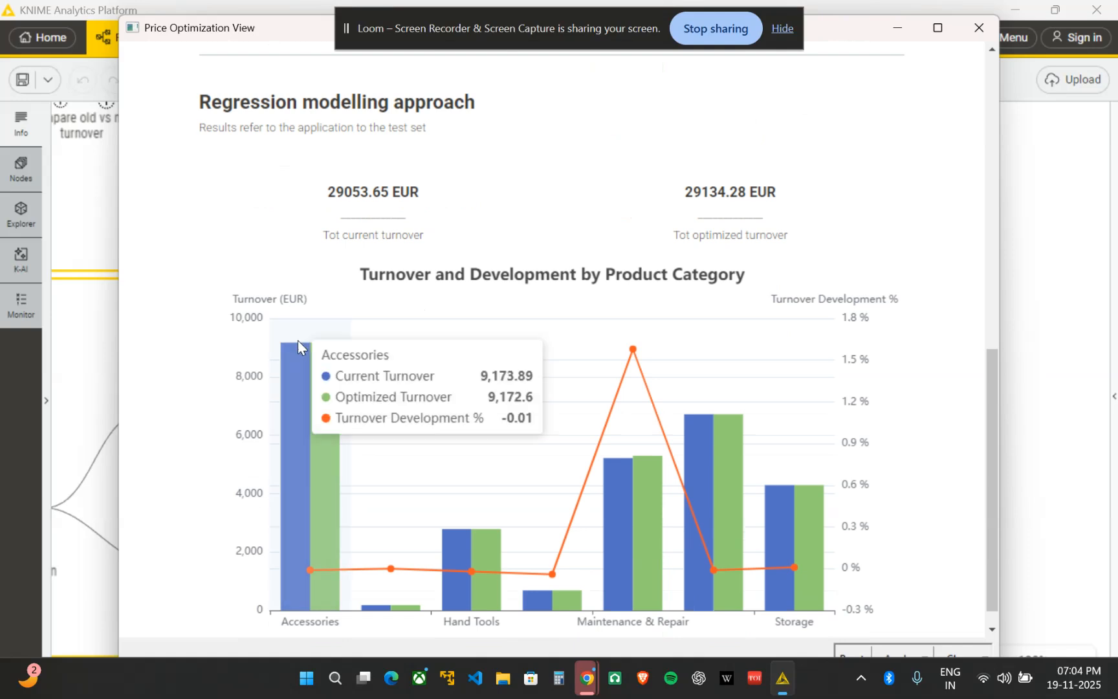
pyautogui.moveTo(357, 499)
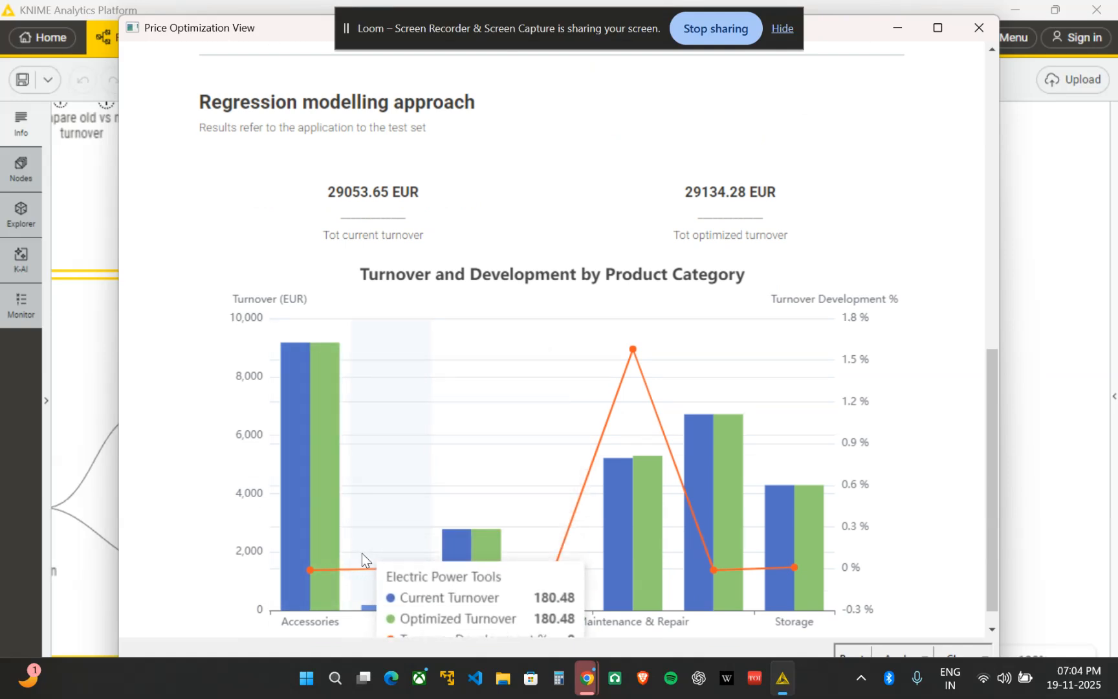
pyautogui.moveTo(602, 478)
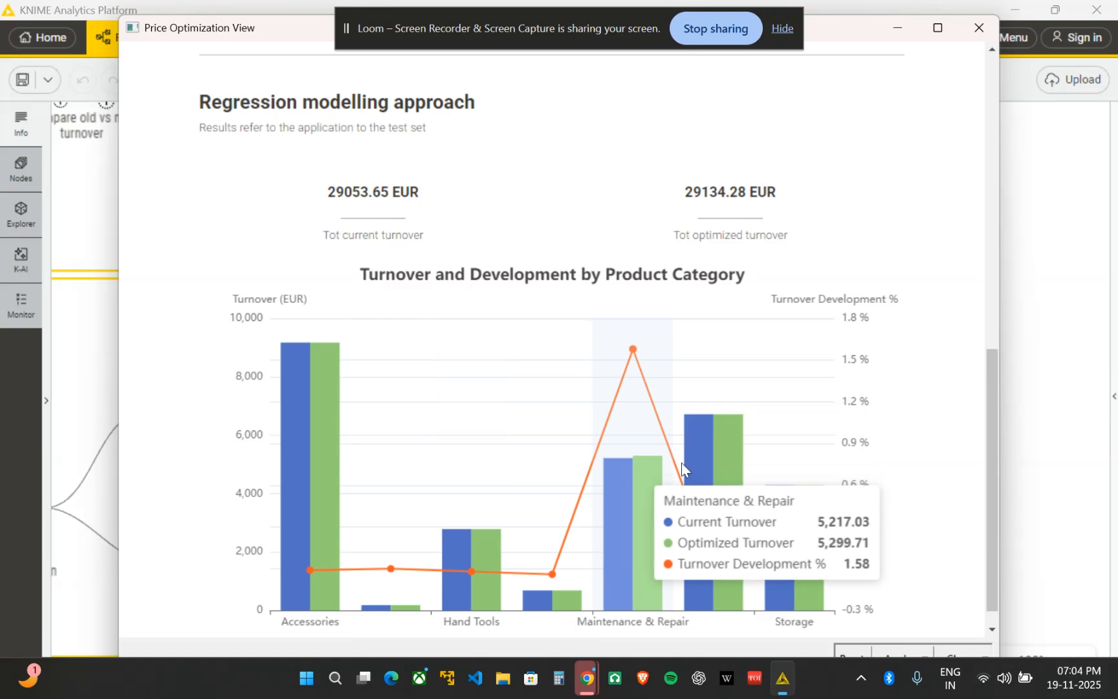
pyautogui.moveTo(704, 468)
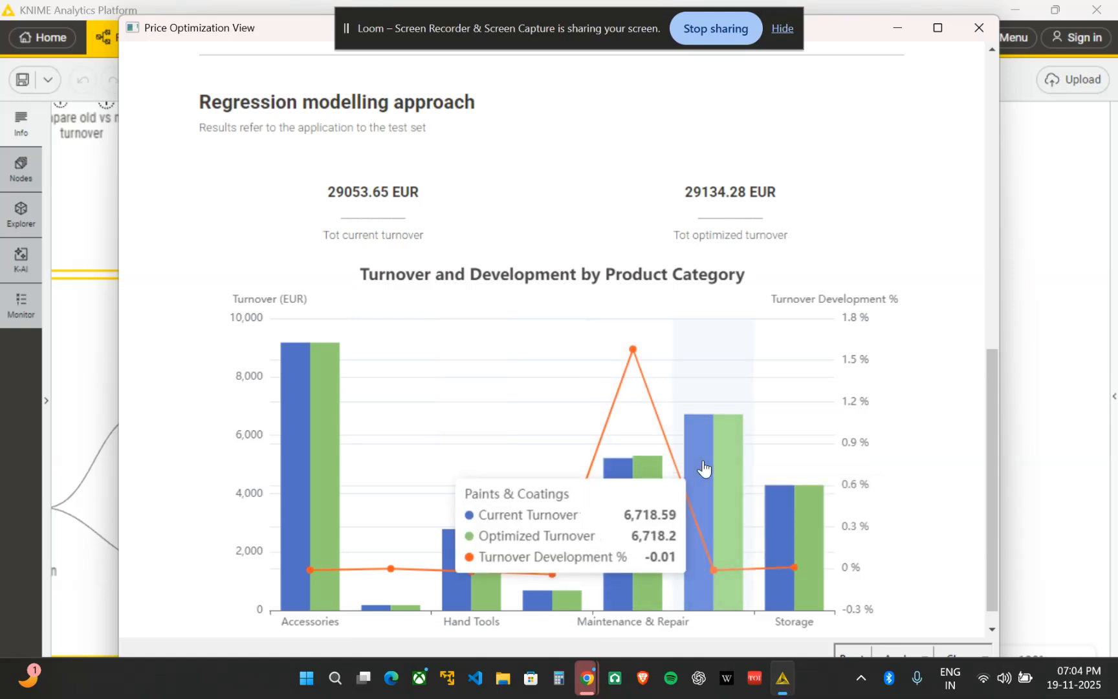
pyautogui.moveTo(661, 424)
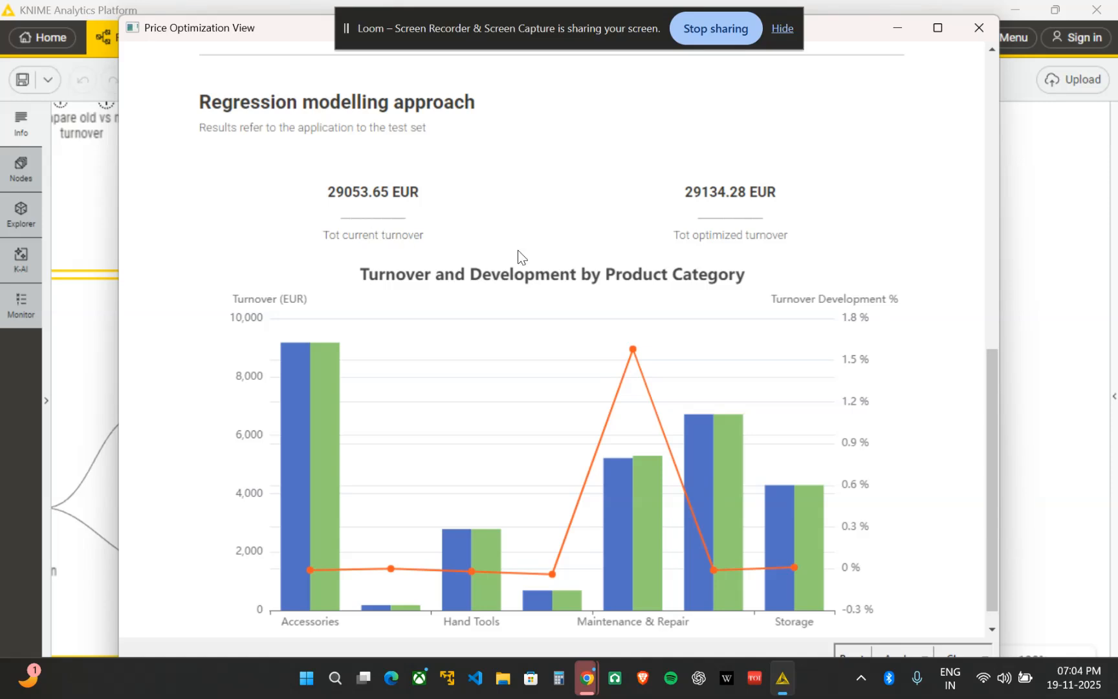
pyautogui.moveTo(896, 424)
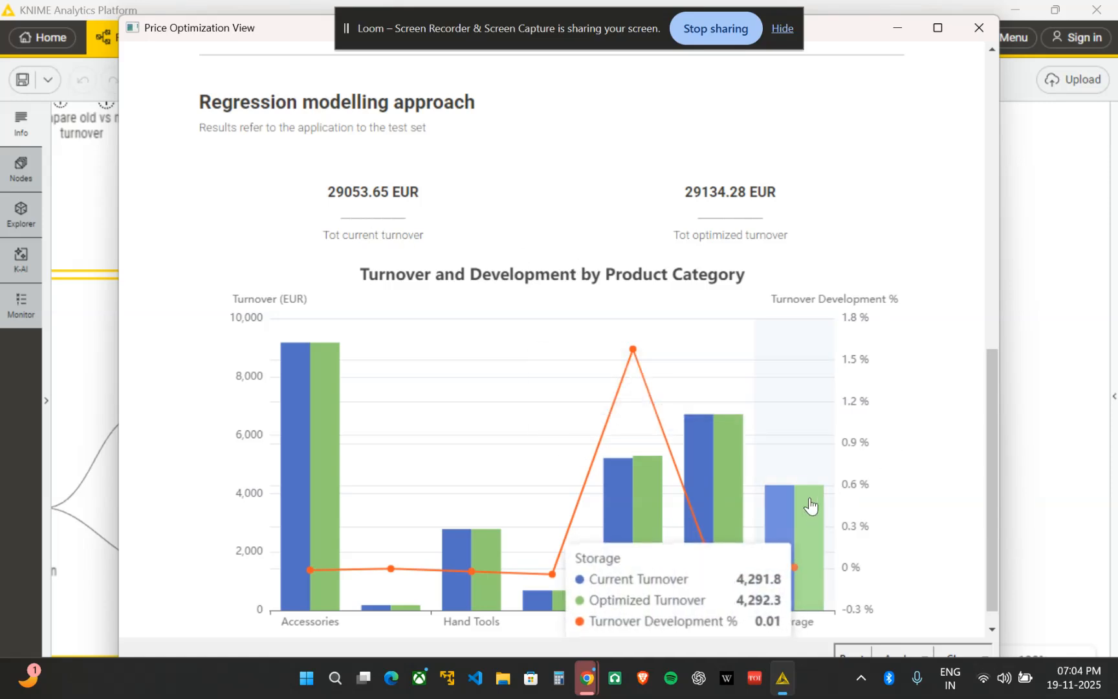
pyautogui.moveTo(290, 398)
pyautogui.moveTo(639, 469)
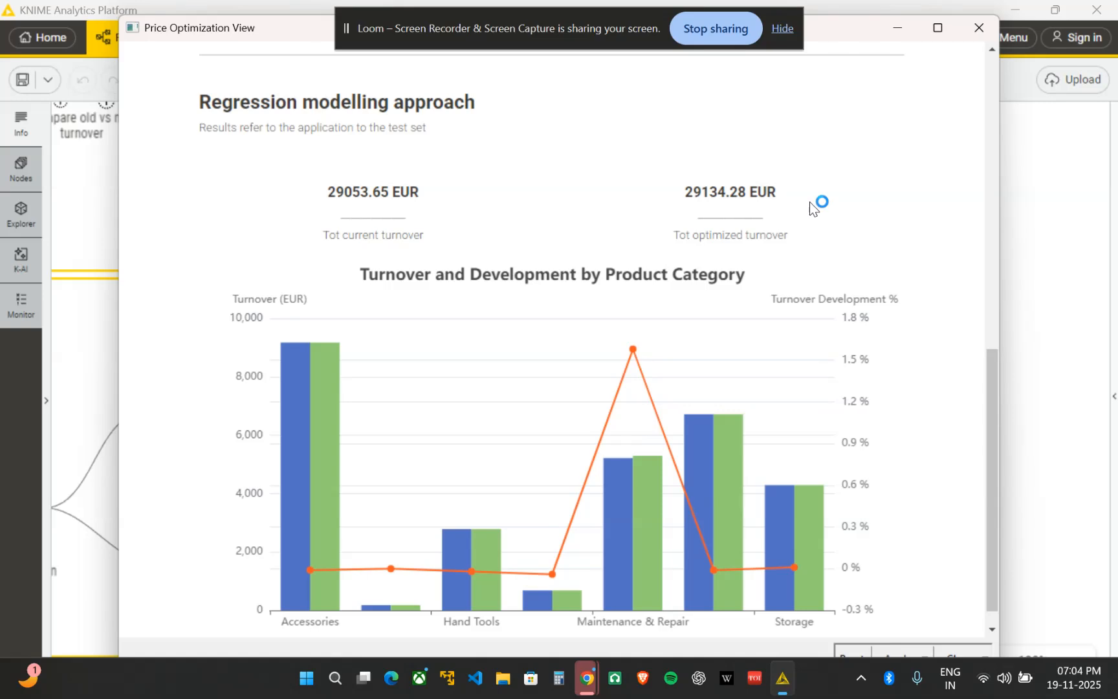
pyautogui.scroll(-1, 809, 202)
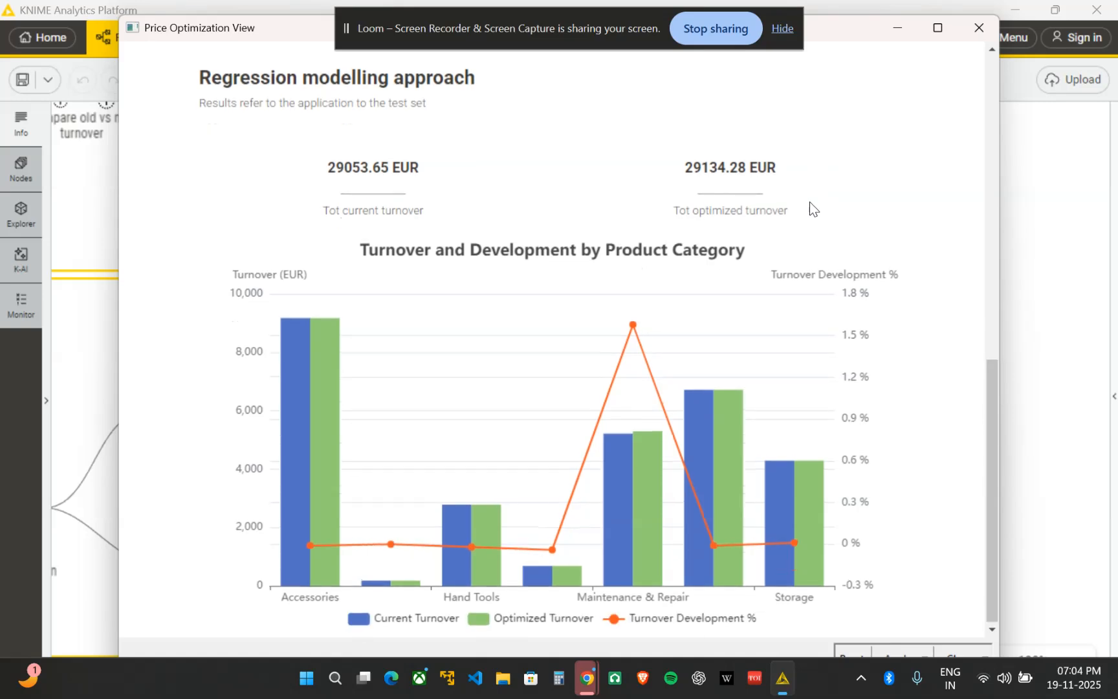
pyautogui.scroll(3, 809, 202)
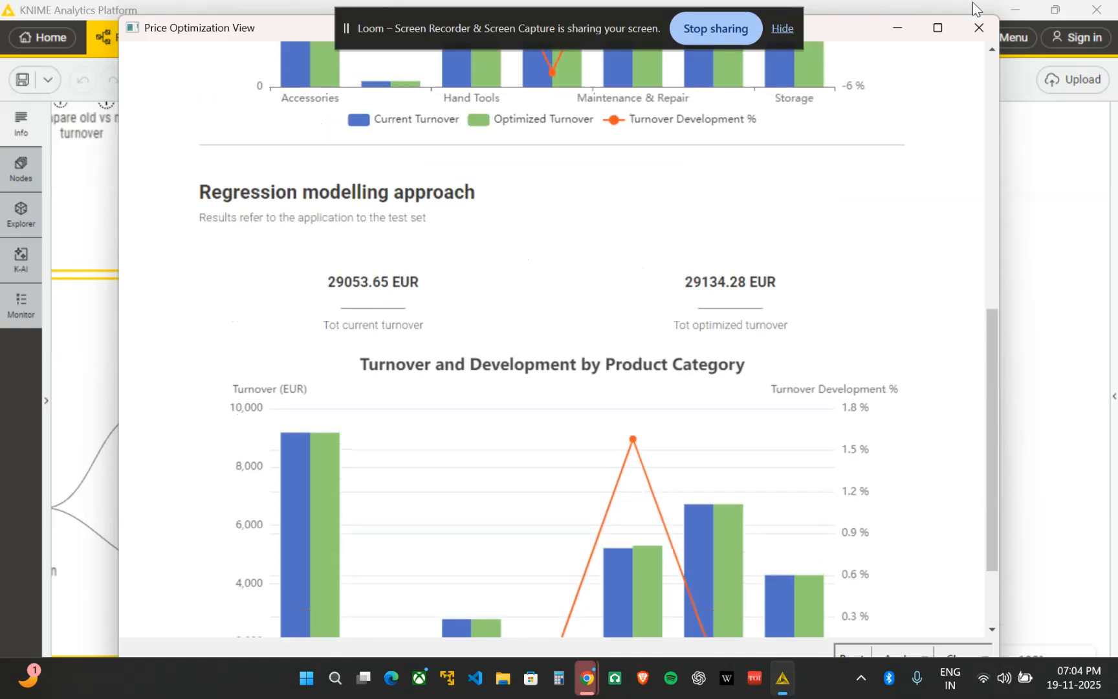
# Close the Price Optimization View window and review the whole workflow from Data Reading to the visual comparison of methods.
pyautogui.click(987, 30)
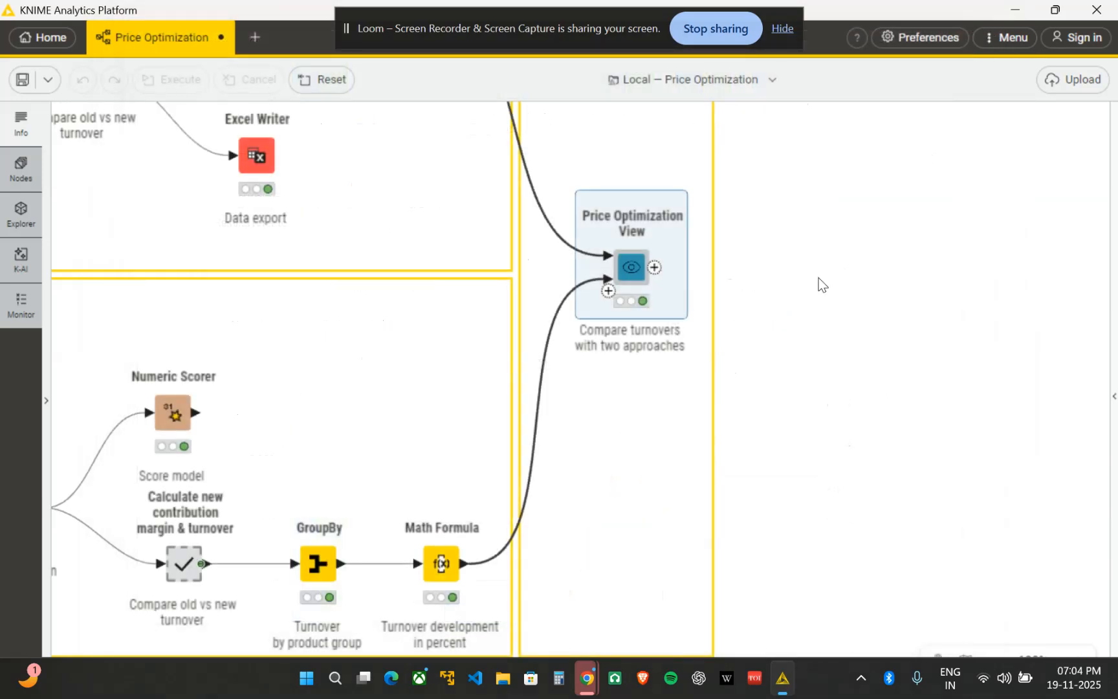
pyautogui.scroll(-6, 818, 278)
pyautogui.scroll(2, 818, 278)
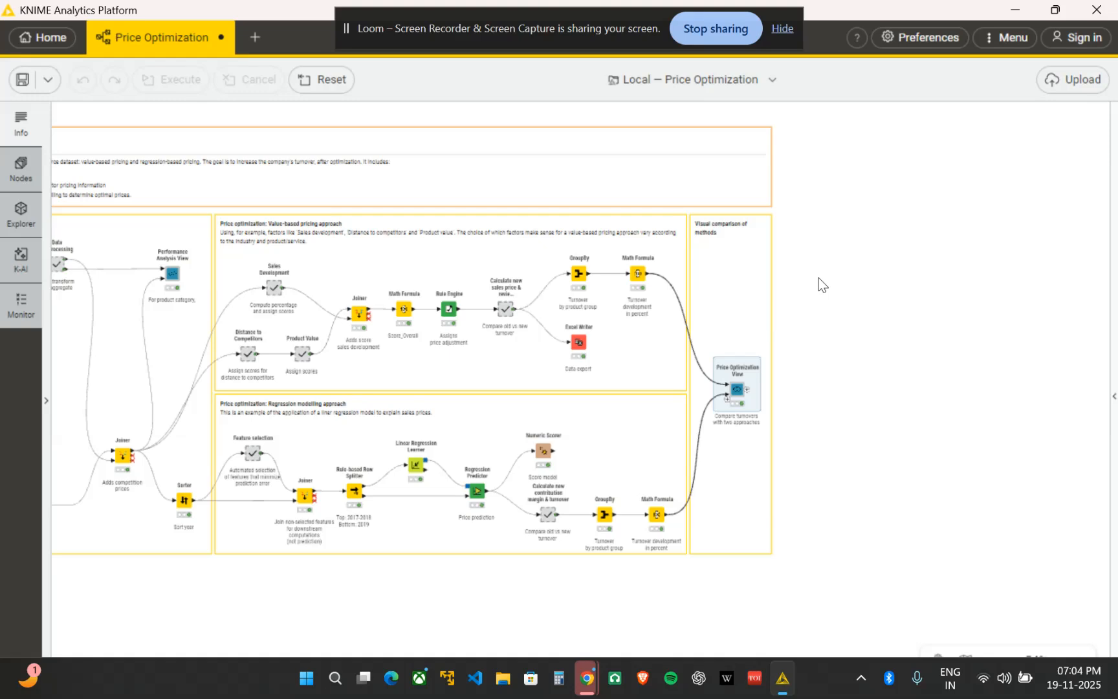
pyautogui.hscroll(-5, 818, 277)
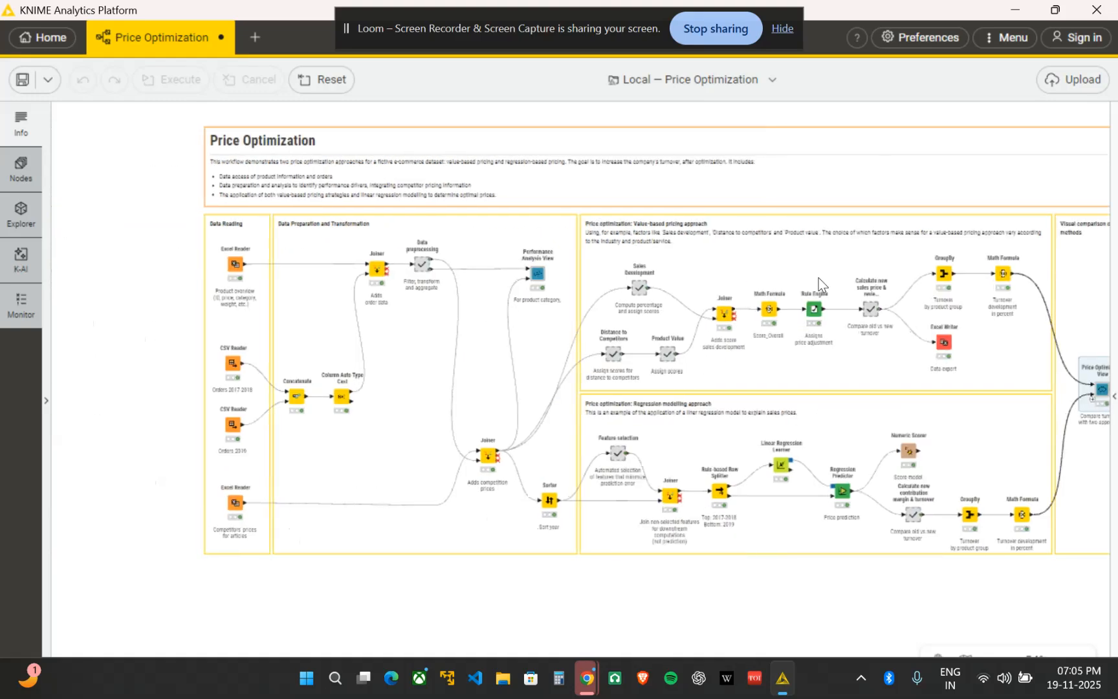